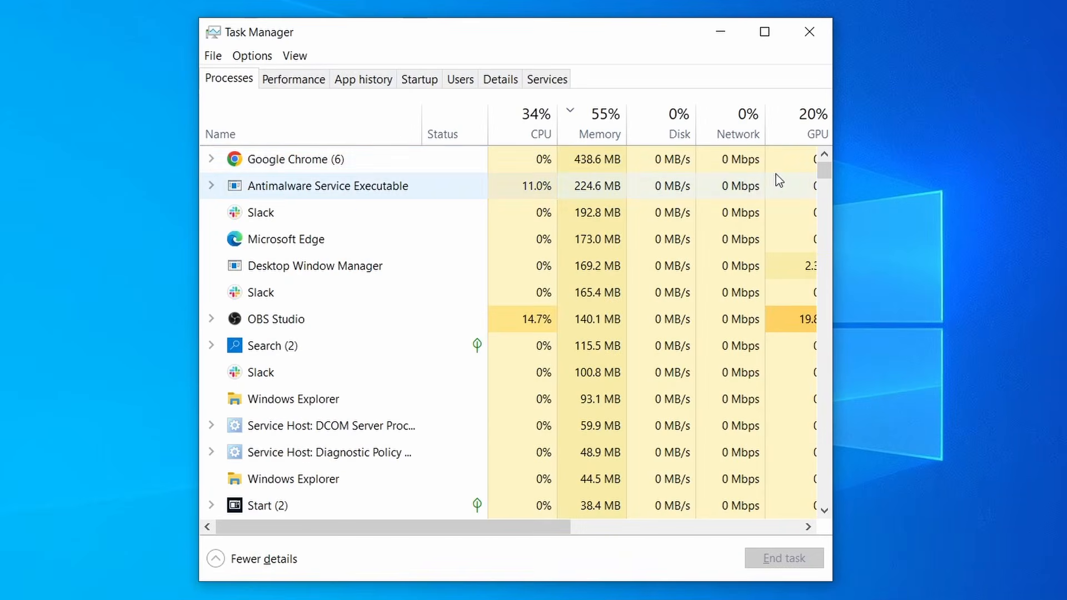
Step: Sort Task Manager processes by CPU and memory, then search the registry for 'sketchy' entries
{"action": "left_click", "coordinate": [517, 129]}
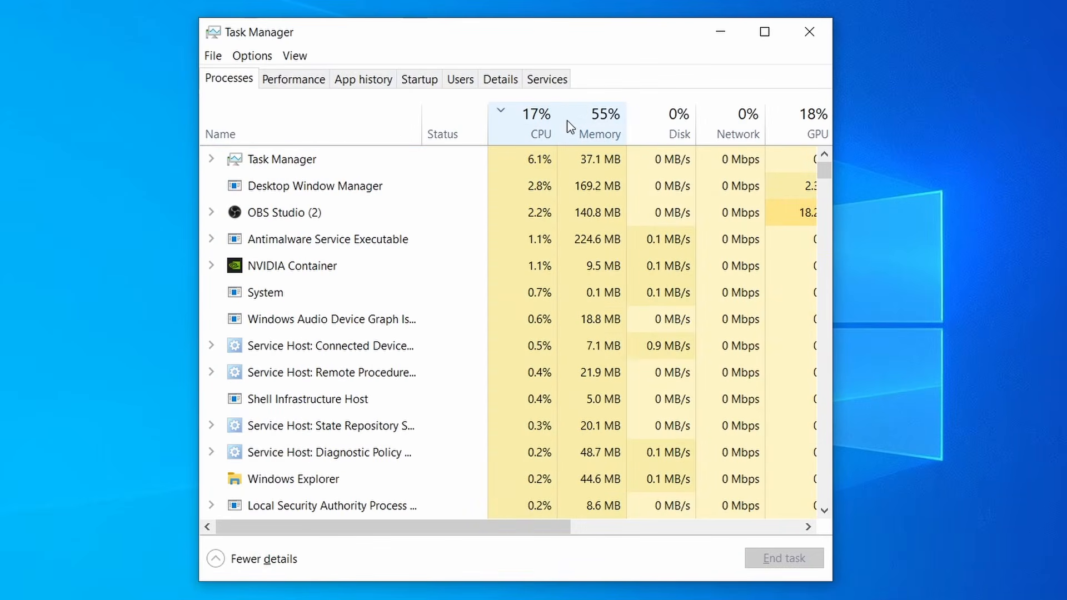
{"action": "left_click", "coordinate": [605, 123]}
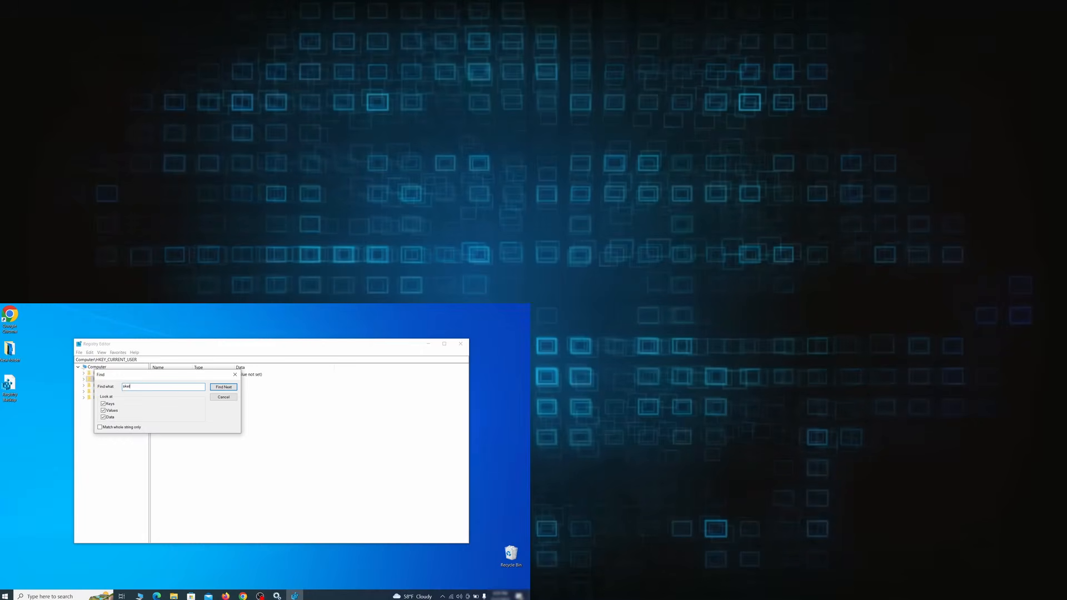
{"action": "type", "text": "chy"}
{"action": "scroll", "coordinate": [857, 95], "scroll_direction": "down", "scroll_amount": 2}
{"action": "scroll", "coordinate": [149, 178], "scroll_direction": "down", "scroll_amount": 4}
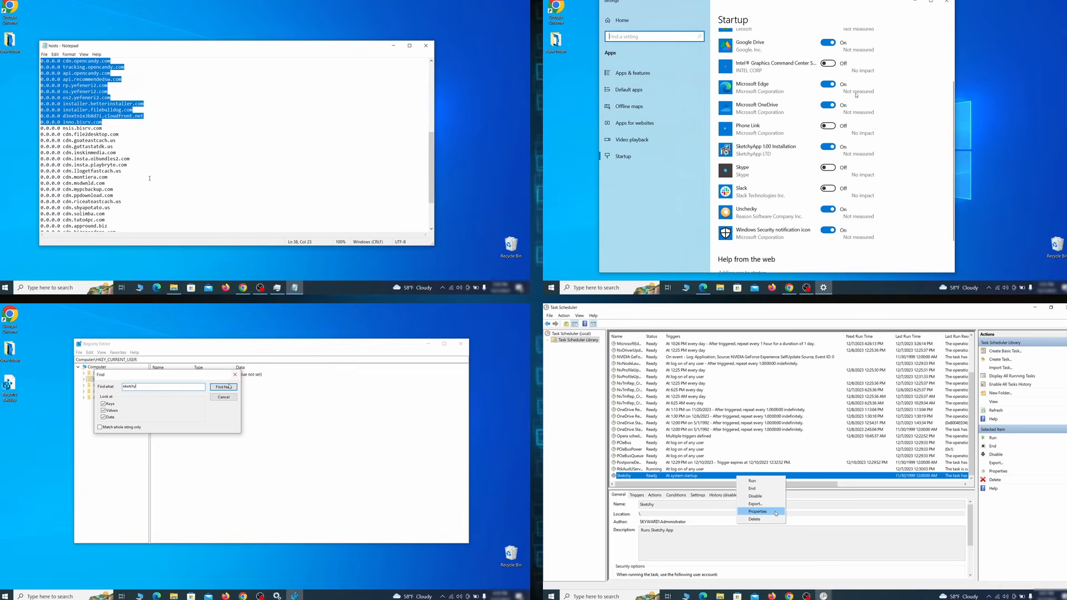
{"action": "left_click", "coordinate": [230, 386]}
Step: Open the Sketchy scheduled task's properties and select the blocked host lines
{"action": "left_click", "coordinate": [776, 513]}
{"action": "scroll", "coordinate": [857, 95], "scroll_direction": "down", "scroll_amount": 1}
{"action": "left_click_drag", "start_coordinate": [150, 179], "coordinate": [134, 222]}
{"action": "left_click_drag", "start_coordinate": [742, 339], "coordinate": [755, 341]}
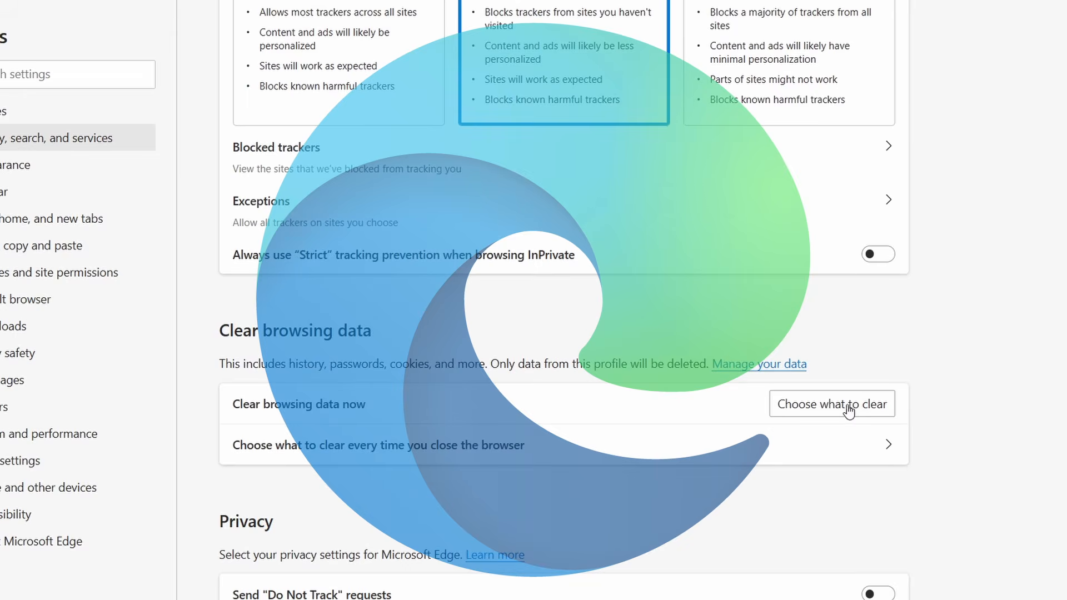
Step: Show Edge's clear browsing data options and the Bing, DuckDuckGo and Wikipedia search engines
{"action": "left_click", "coordinate": [851, 405]}
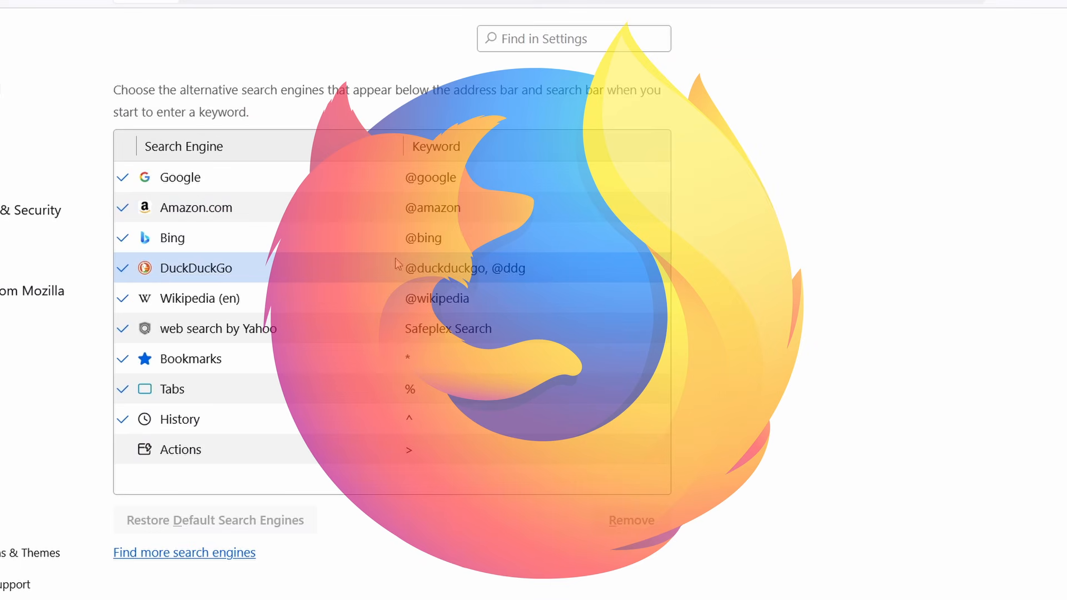
{"action": "left_click", "coordinate": [326, 247]}
{"action": "left_click", "coordinate": [301, 269]}
{"action": "left_click", "coordinate": [302, 299]}
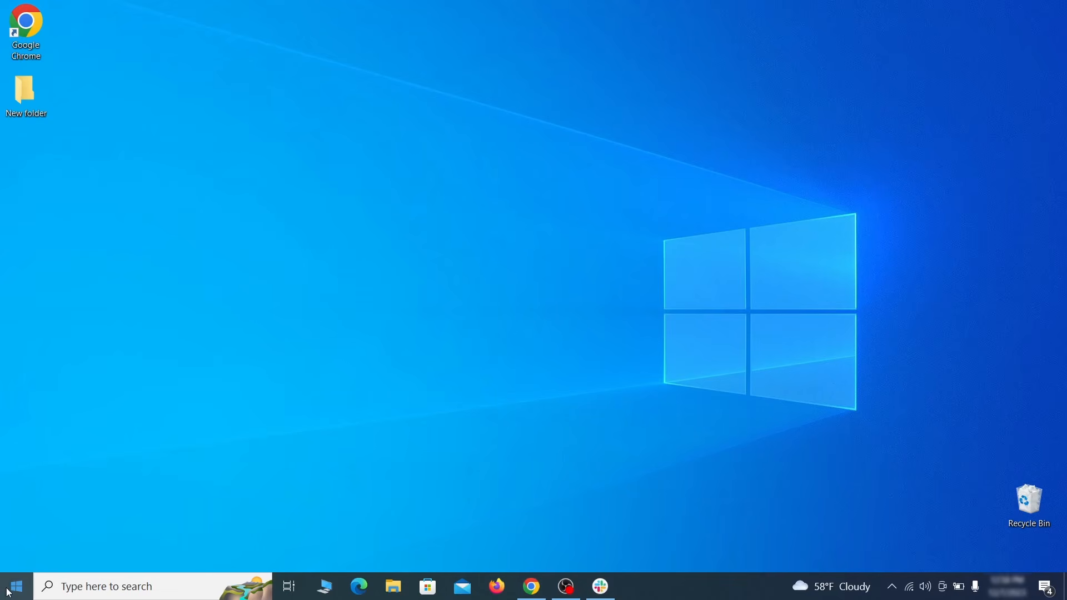
Step: Go to Settings > Update & Security > Recovery and choose Restart now under Advanced startup
{"action": "left_click", "coordinate": [9, 592]}
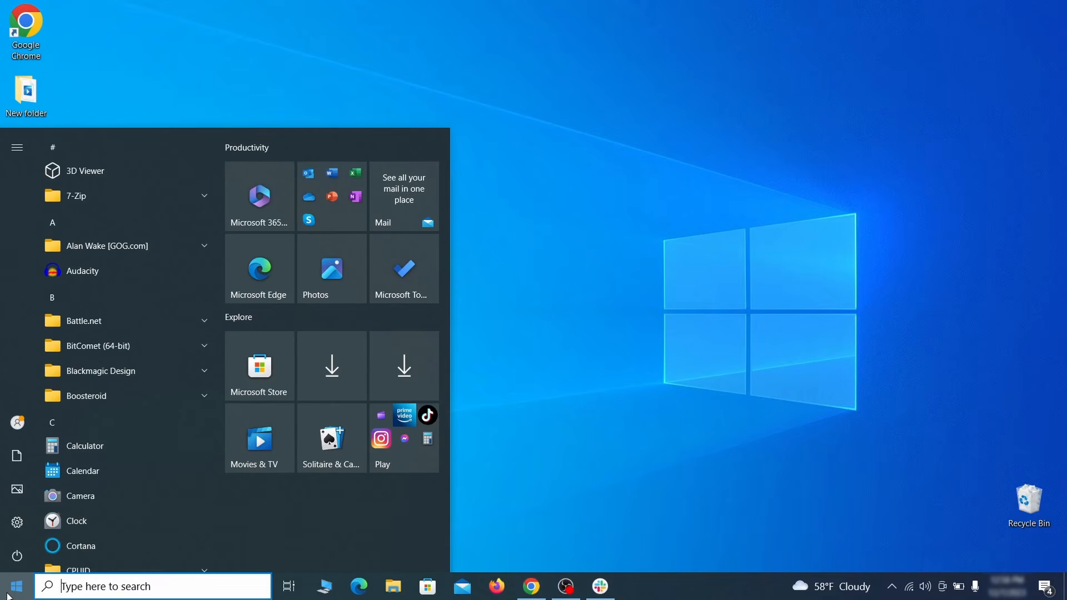
{"action": "left_click", "coordinate": [19, 524]}
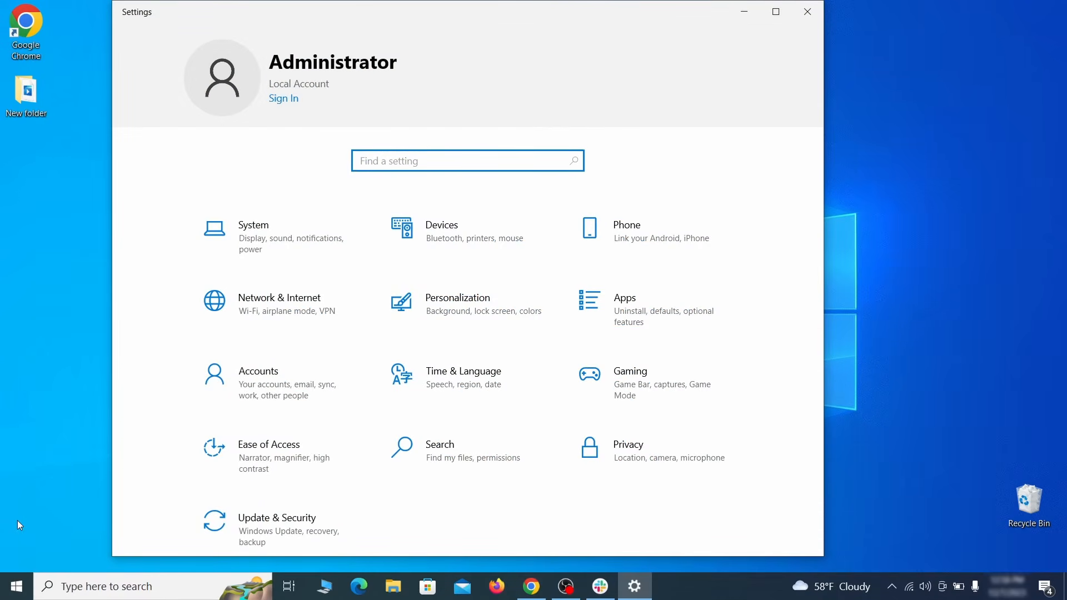
{"action": "left_click", "coordinate": [325, 528]}
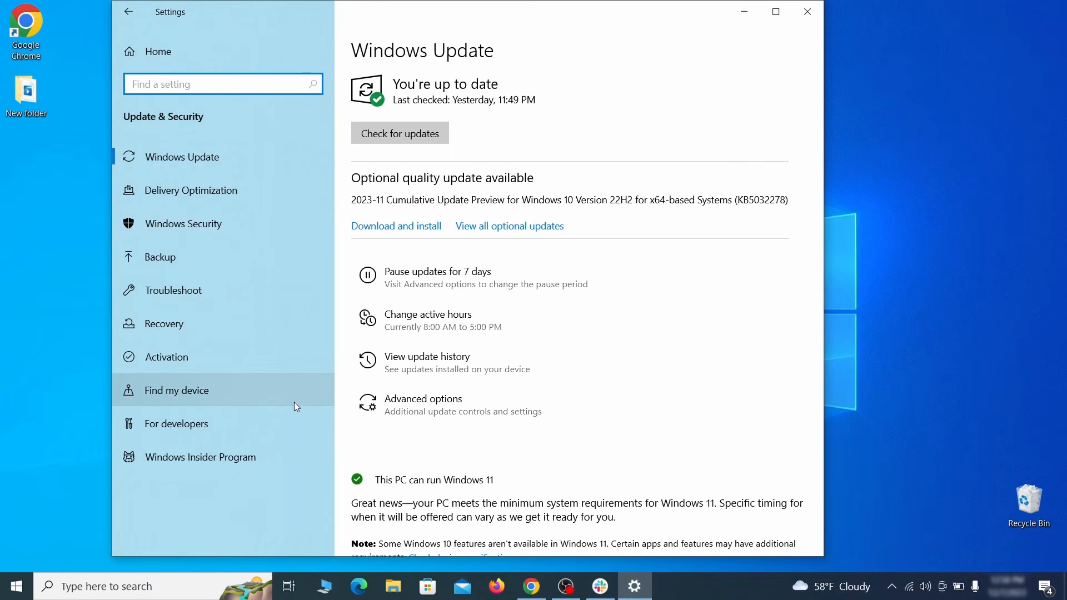
{"action": "left_click", "coordinate": [258, 325]}
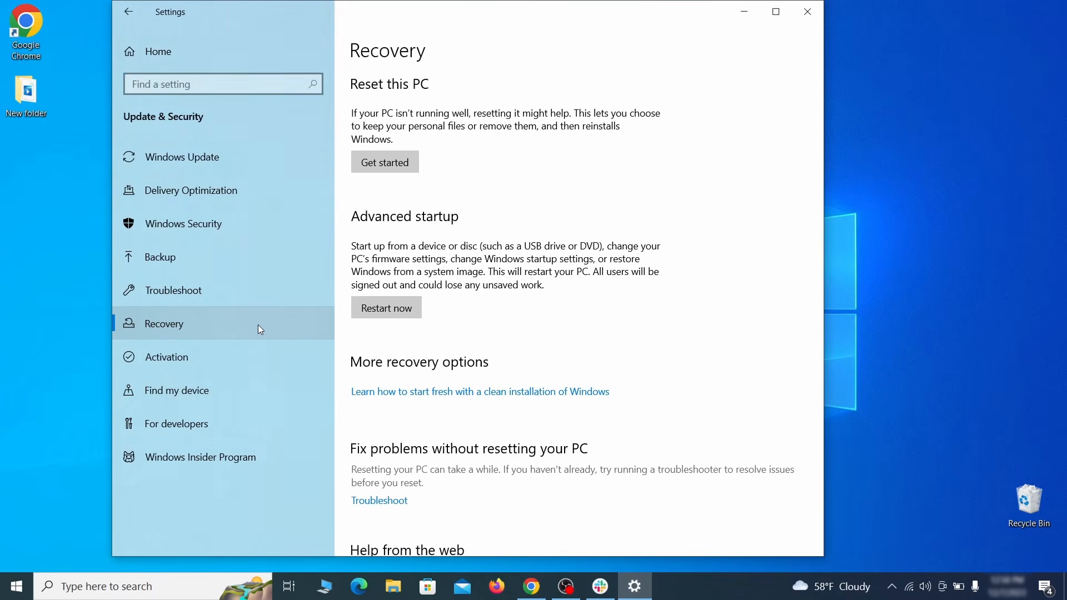
{"action": "left_click", "coordinate": [419, 320]}
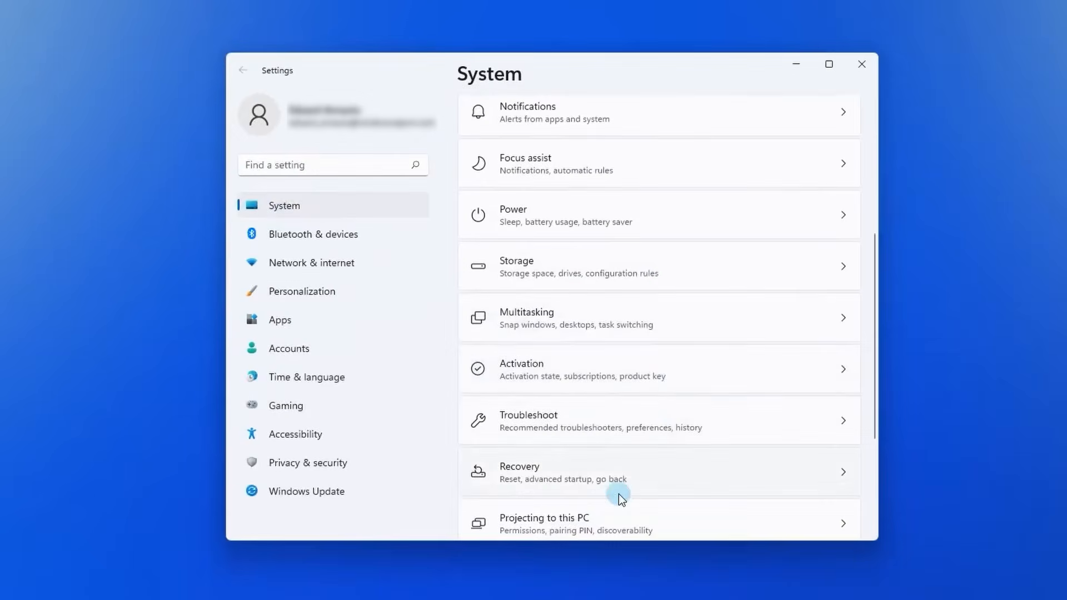
{"action": "left_click", "coordinate": [603, 473]}
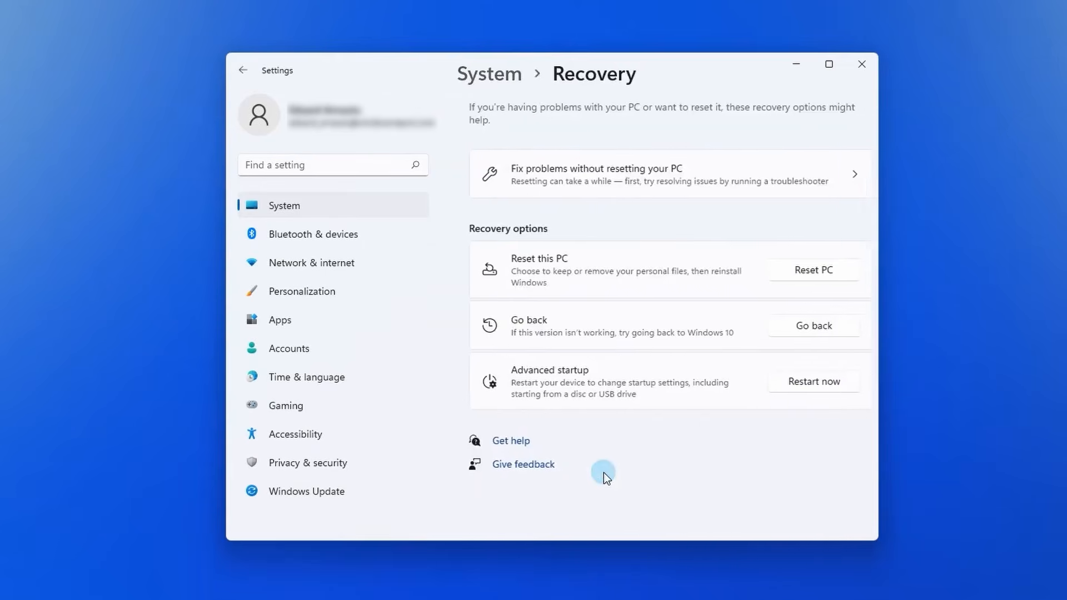
{"action": "left_click", "coordinate": [790, 389]}
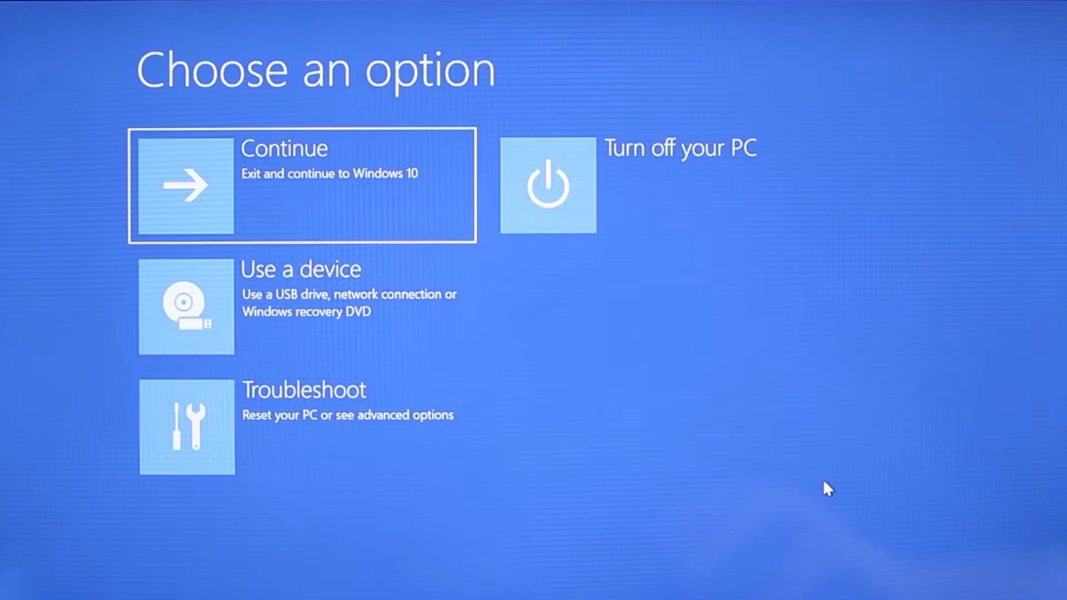
Step: Go through Troubleshoot > Advanced options > Start-up Settings and restart to pick a boot option
{"action": "left_click", "coordinate": [336, 451]}
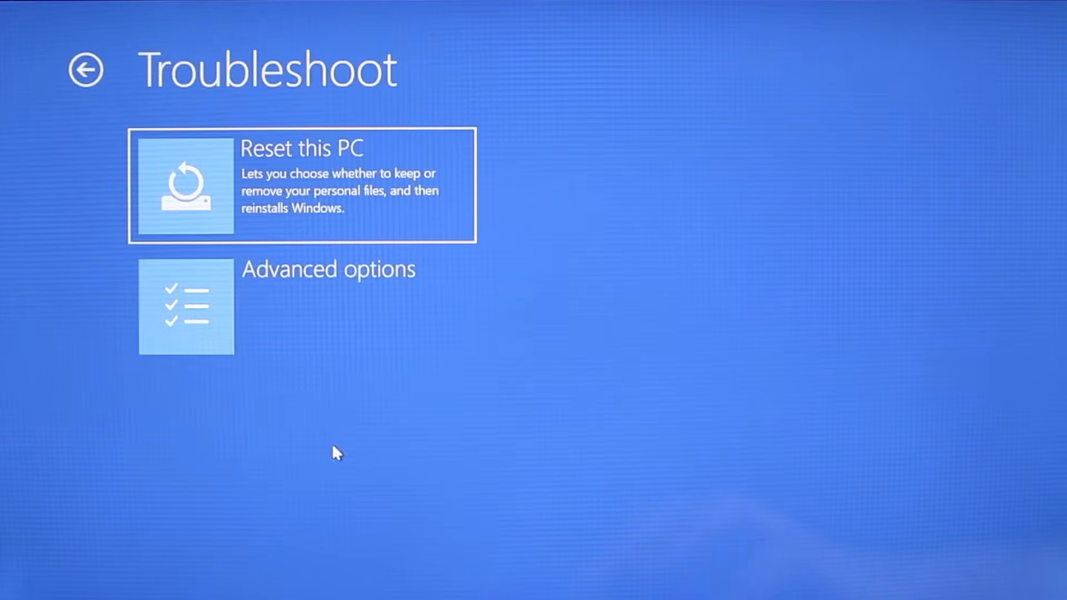
{"action": "left_click", "coordinate": [338, 315]}
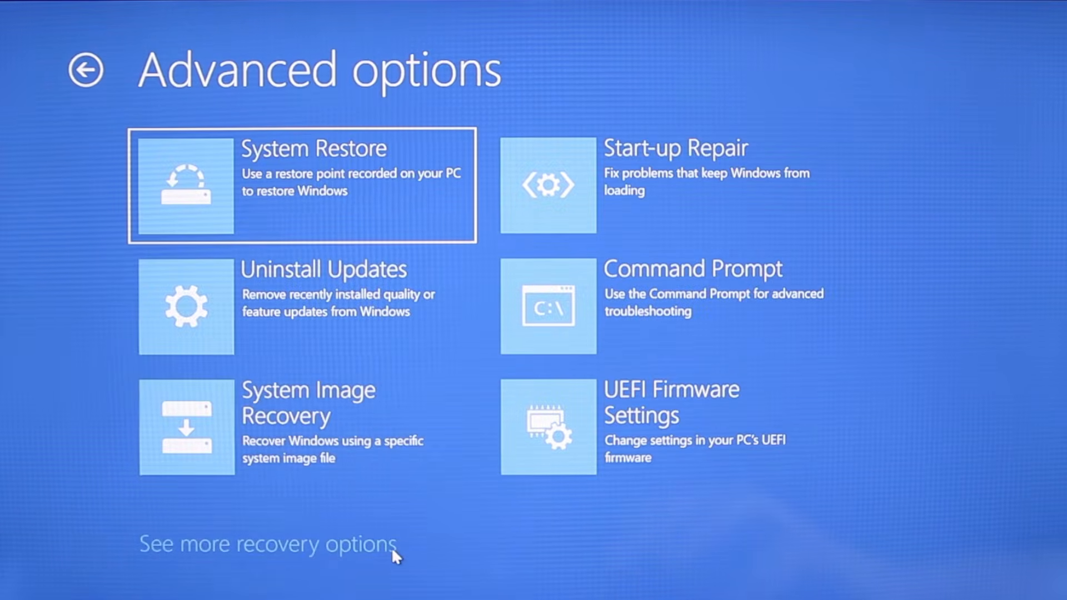
{"action": "left_click", "coordinate": [391, 548]}
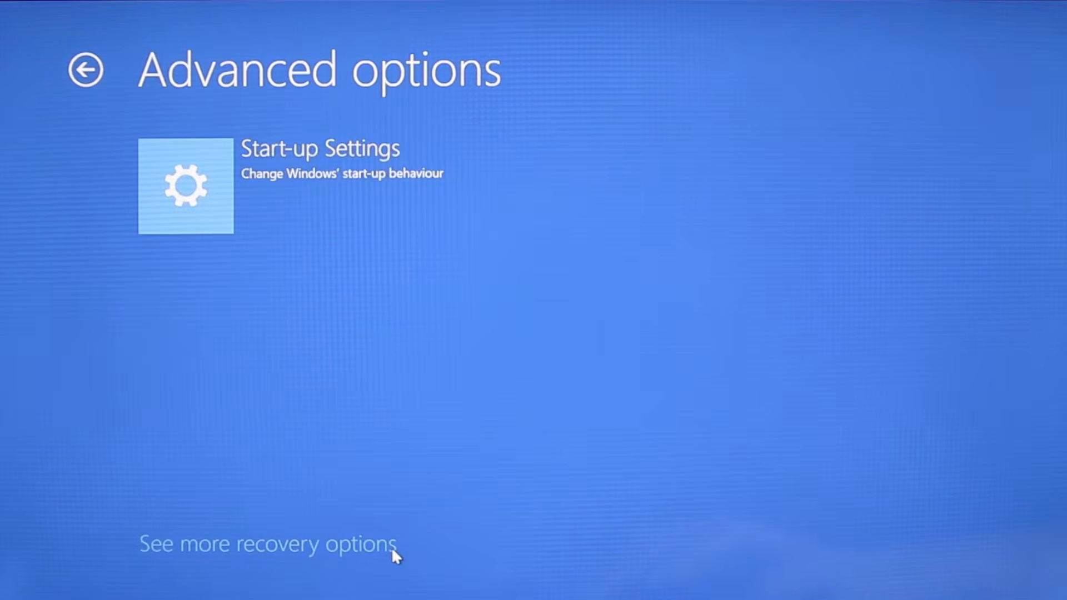
{"action": "left_click", "coordinate": [287, 169]}
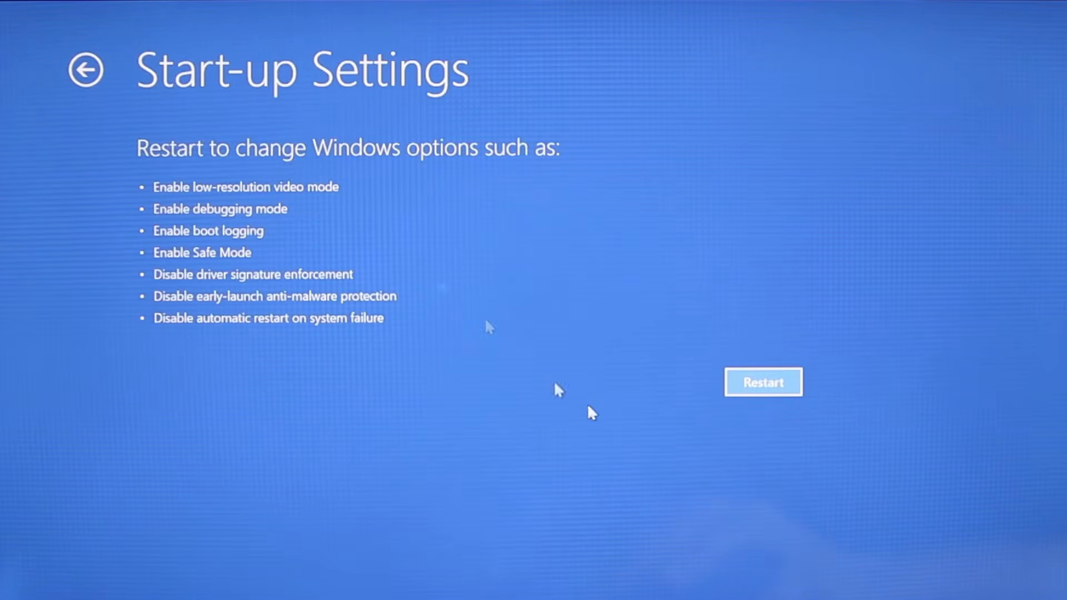
{"action": "left_click", "coordinate": [750, 384]}
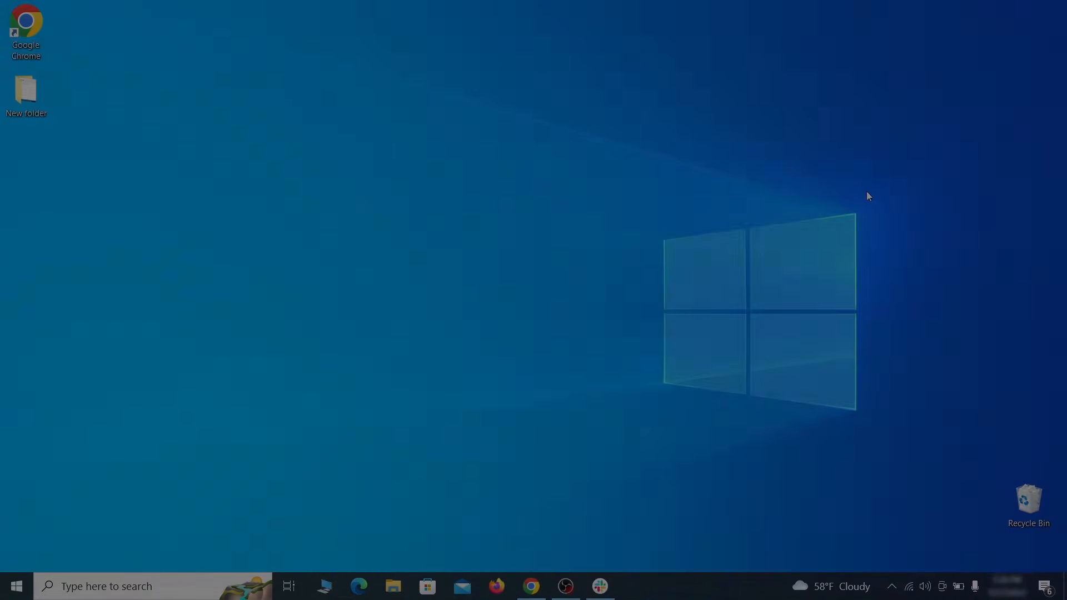
Step: Open Apps & features and sort the installed apps by install date
{"action": "key", "text": "super"}
{"action": "type", "text": "apps &"}
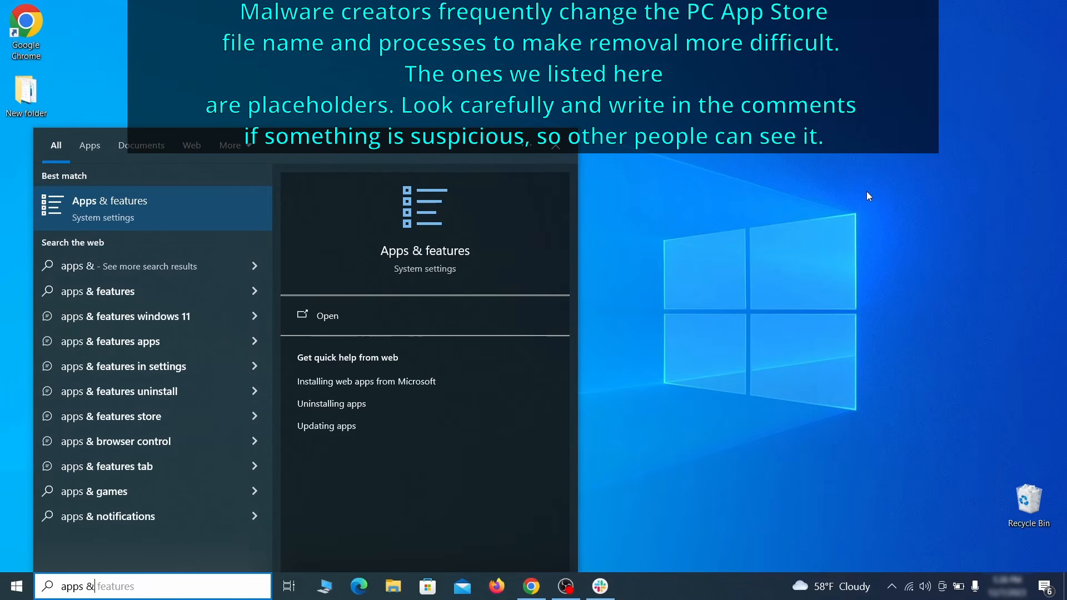
{"action": "type", "text": " features"}
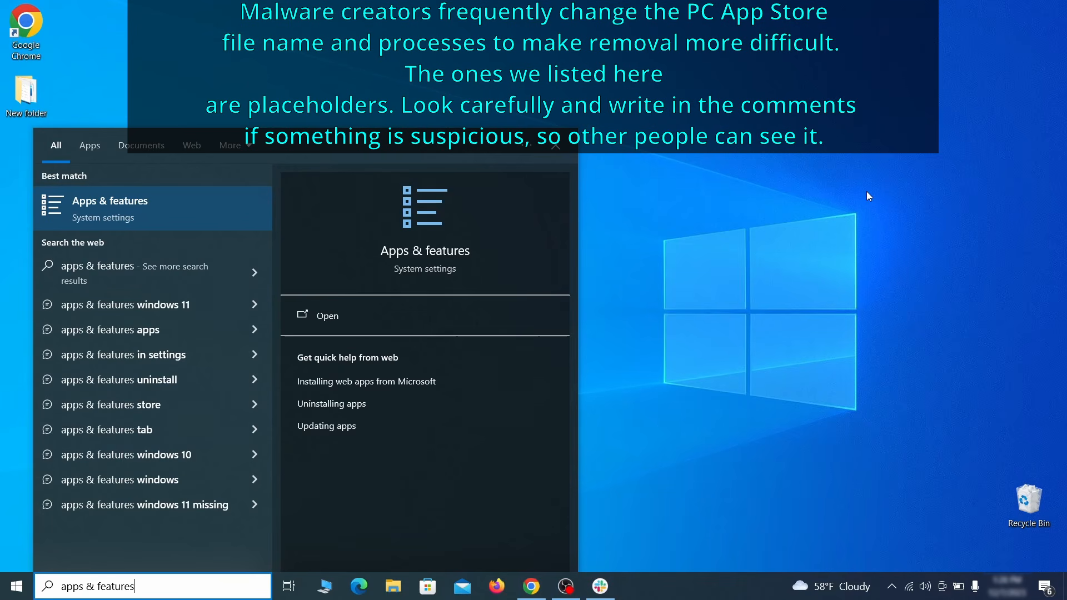
{"action": "key", "text": "Return"}
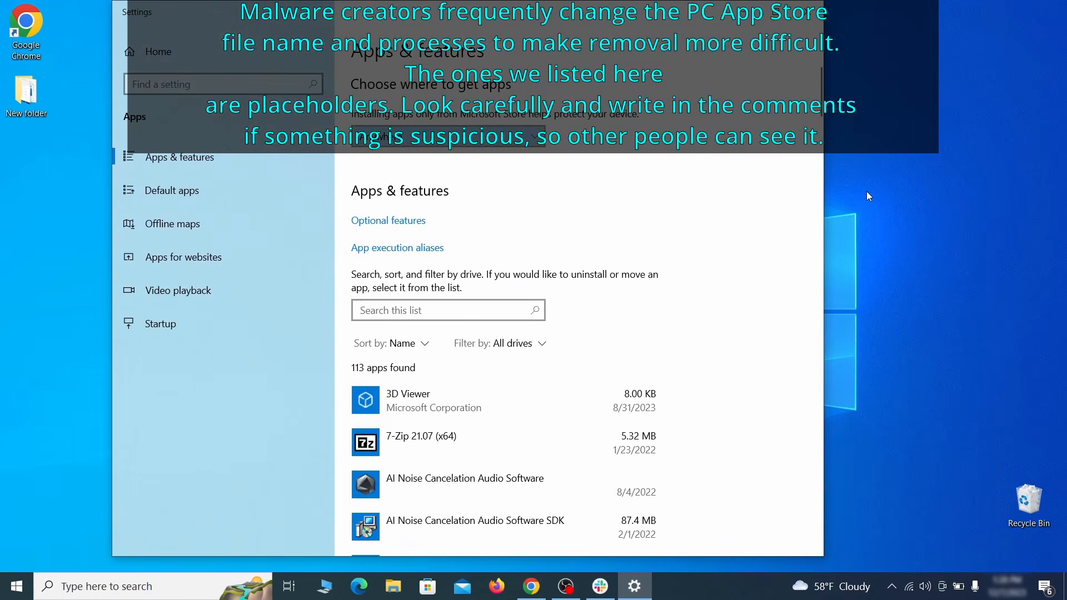
{"action": "left_click", "coordinate": [421, 345]}
{"action": "left_click", "coordinate": [400, 416]}
{"action": "scroll", "coordinate": [602, 350], "scroll_direction": "down", "scroll_amount": 2}
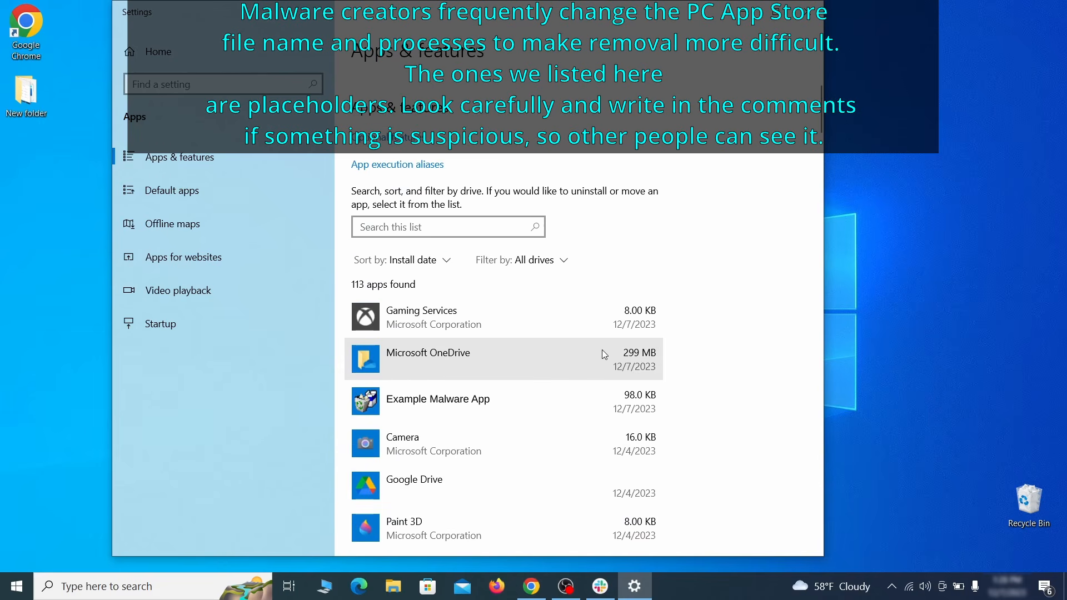
Step: Uninstall Example Malware App, finish its uninstaller, and close Settings
{"action": "left_click", "coordinate": [543, 396]}
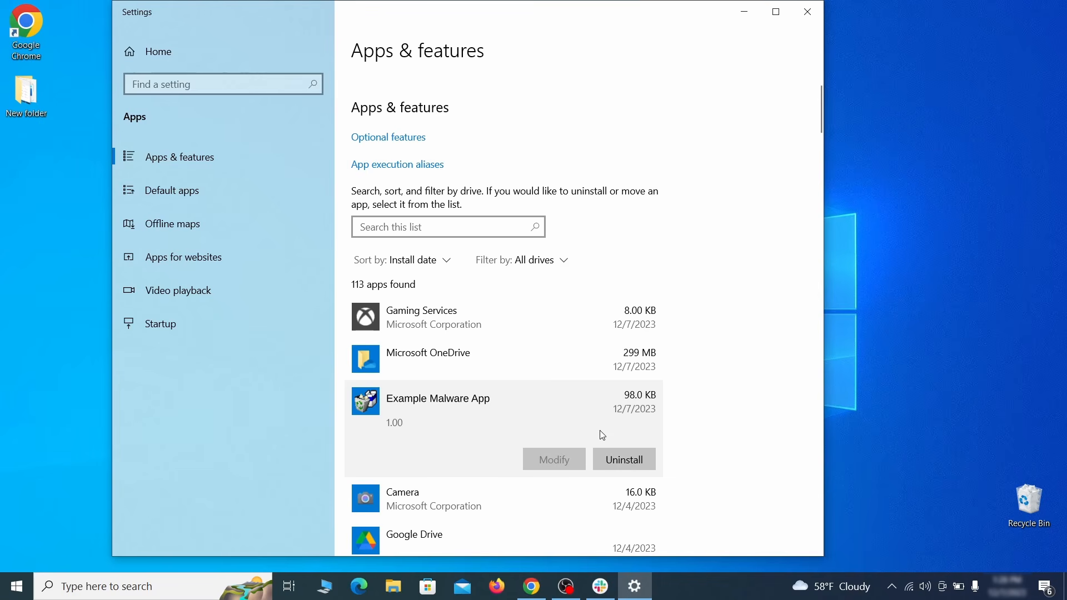
{"action": "left_click", "coordinate": [638, 461]}
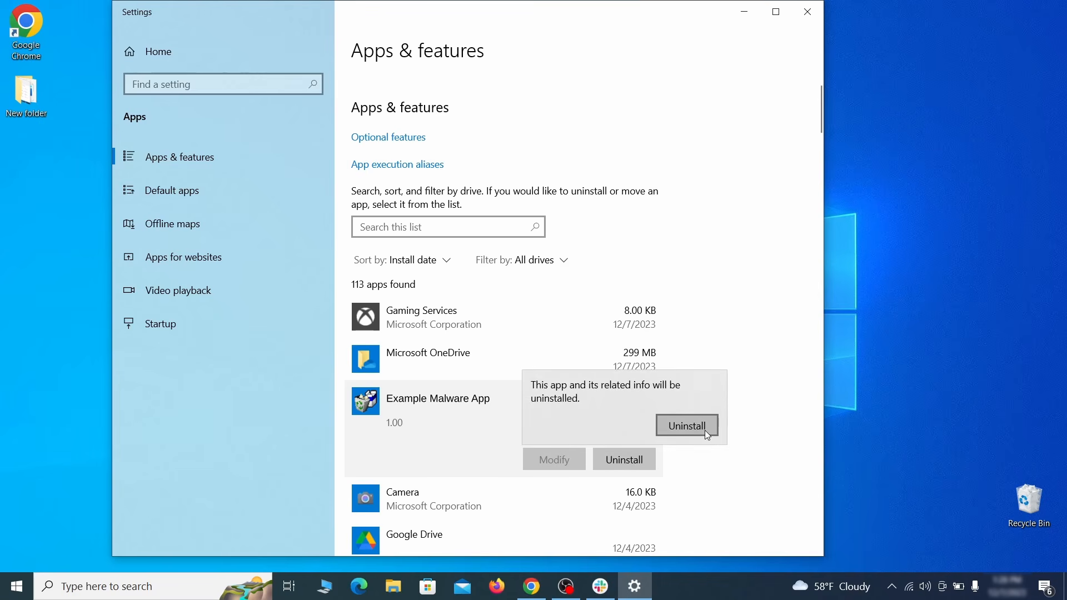
{"action": "left_click", "coordinate": [691, 428]}
{"action": "left_click", "coordinate": [614, 419]}
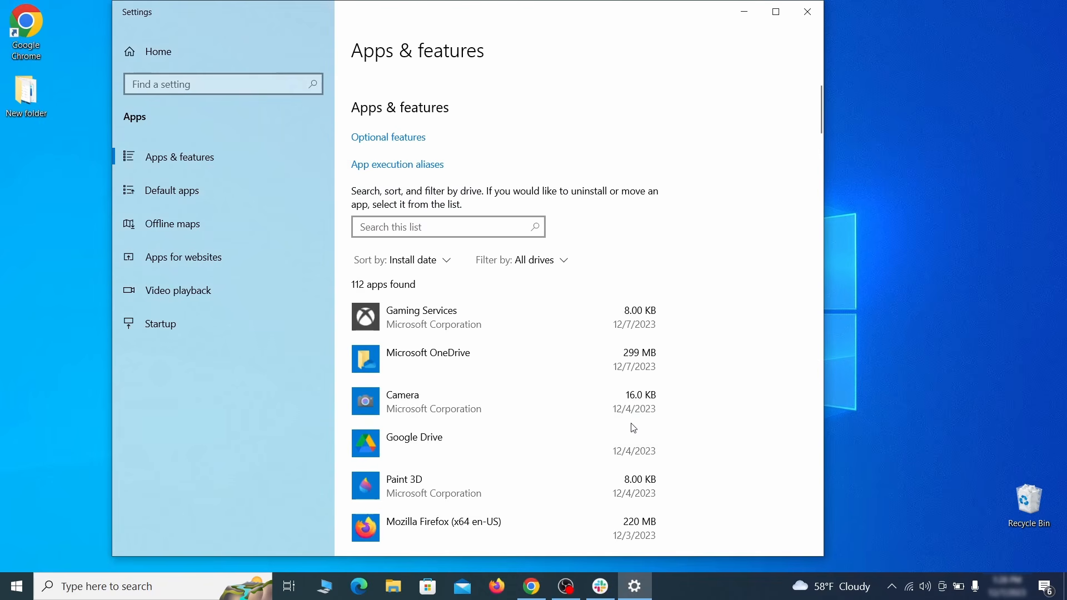
{"action": "left_click", "coordinate": [808, 12]}
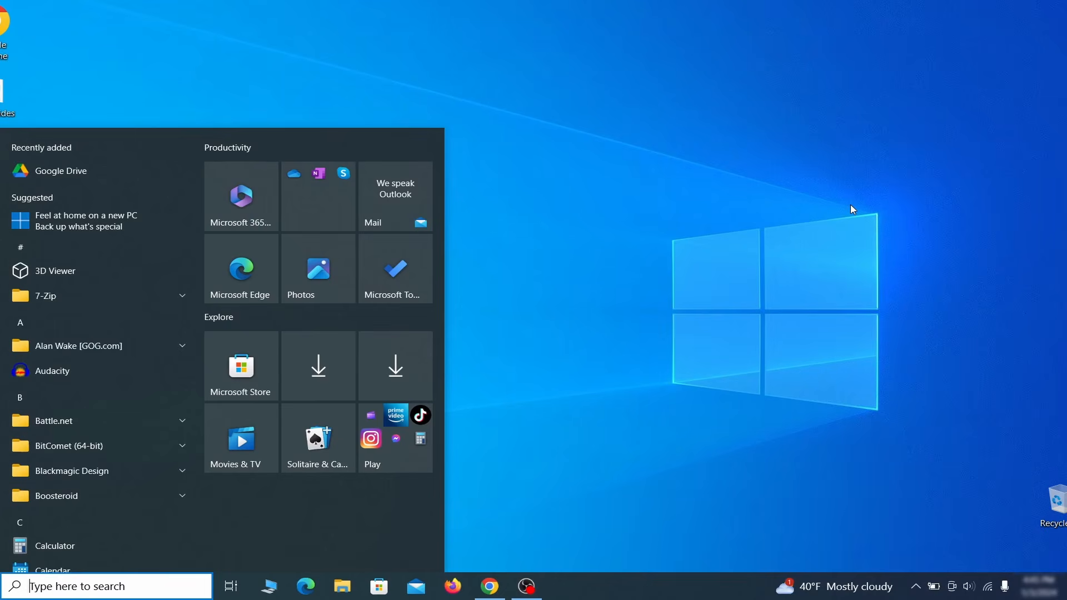
Step: Turn on system protection for Local Disk (C:) at 4% max usage and begin a new restore point
{"action": "type", "text": "create a"}
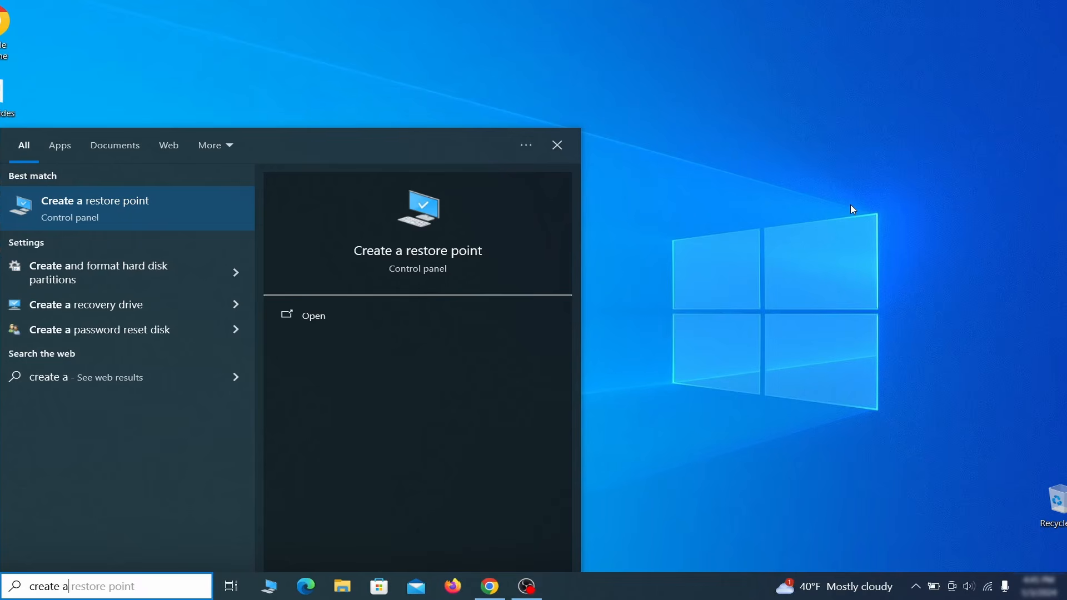
{"action": "type", "text": " restore point"}
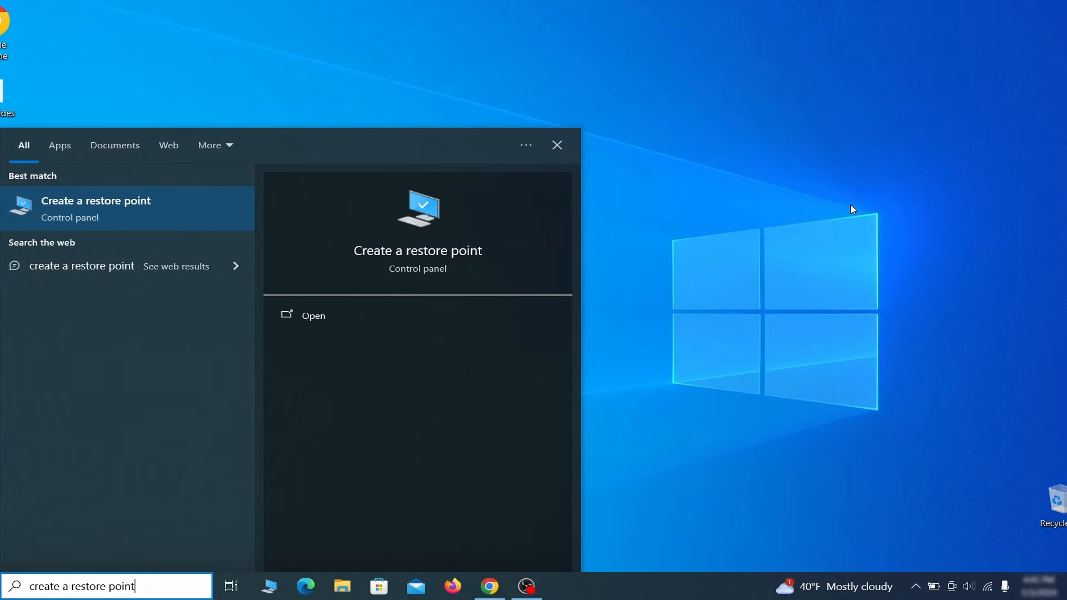
{"action": "key", "text": "Return"}
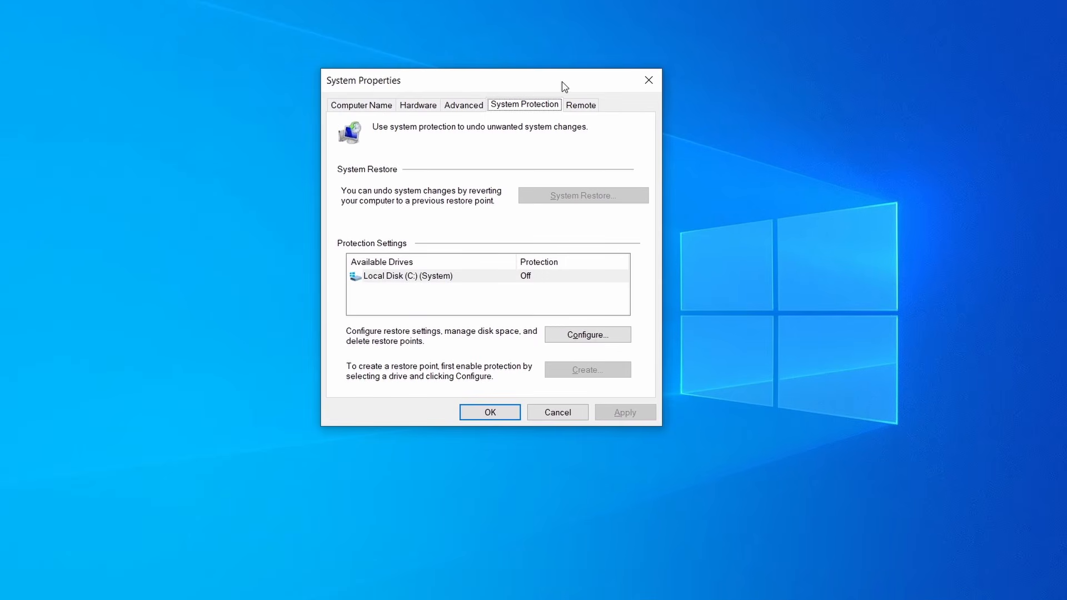
{"action": "left_click", "coordinate": [479, 278]}
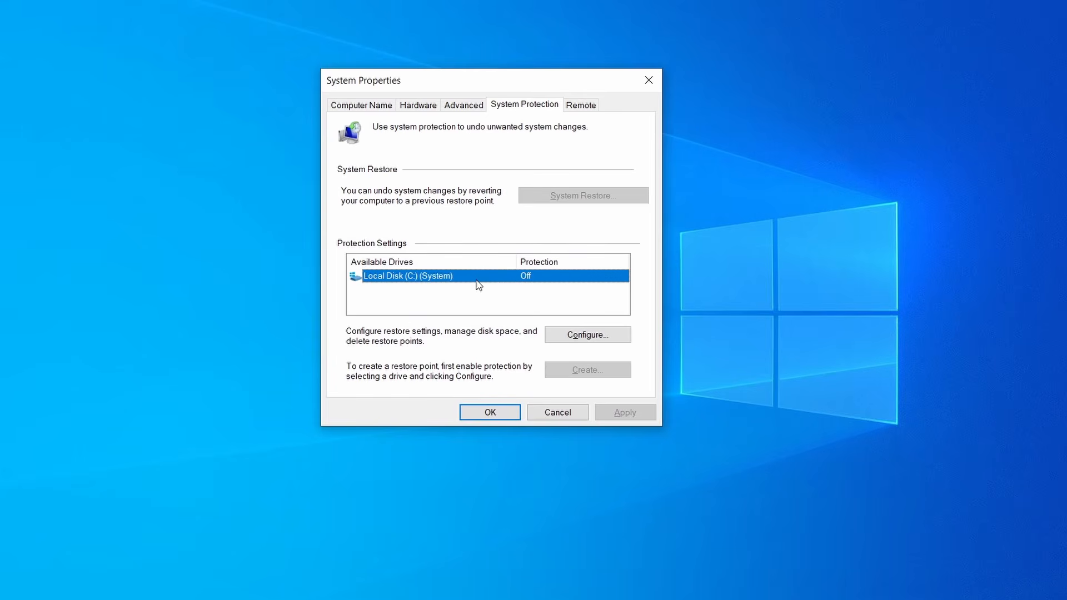
{"action": "left_click", "coordinate": [614, 335]}
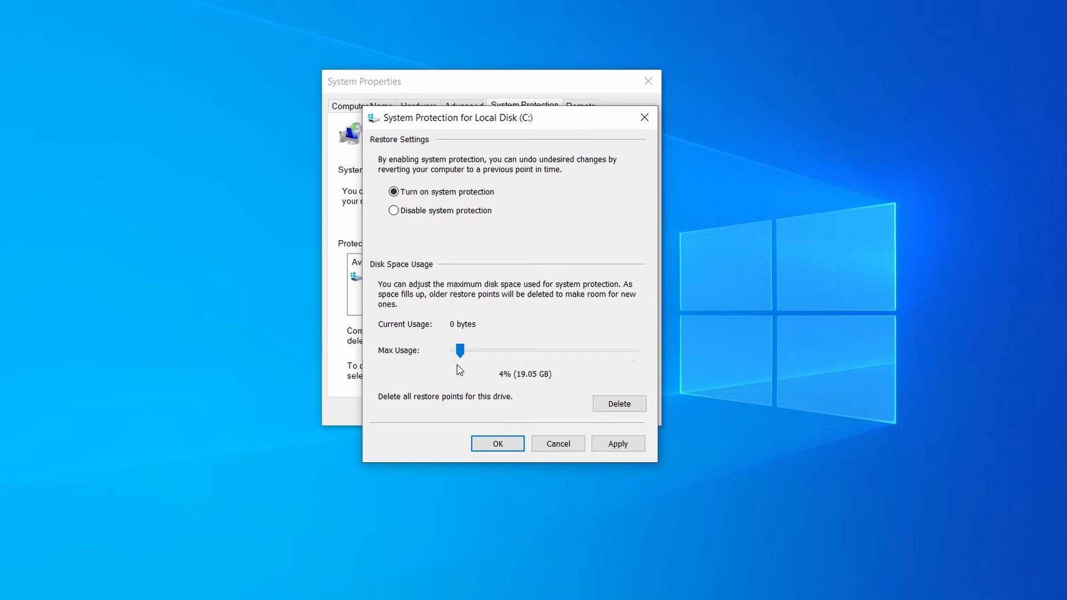
{"action": "left_click", "coordinate": [617, 443]}
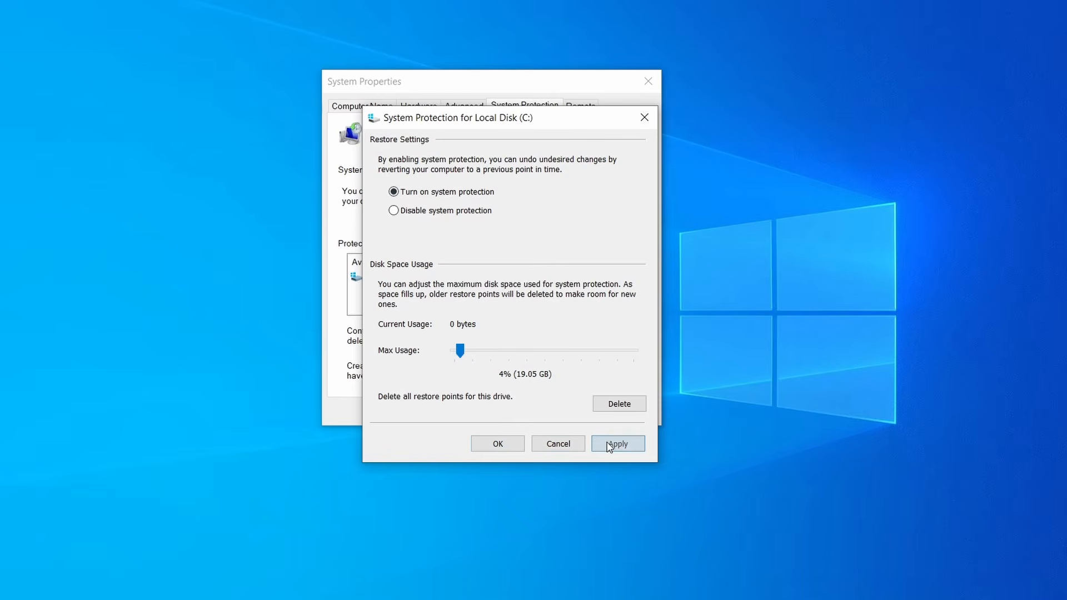
{"action": "left_click", "coordinate": [500, 443]}
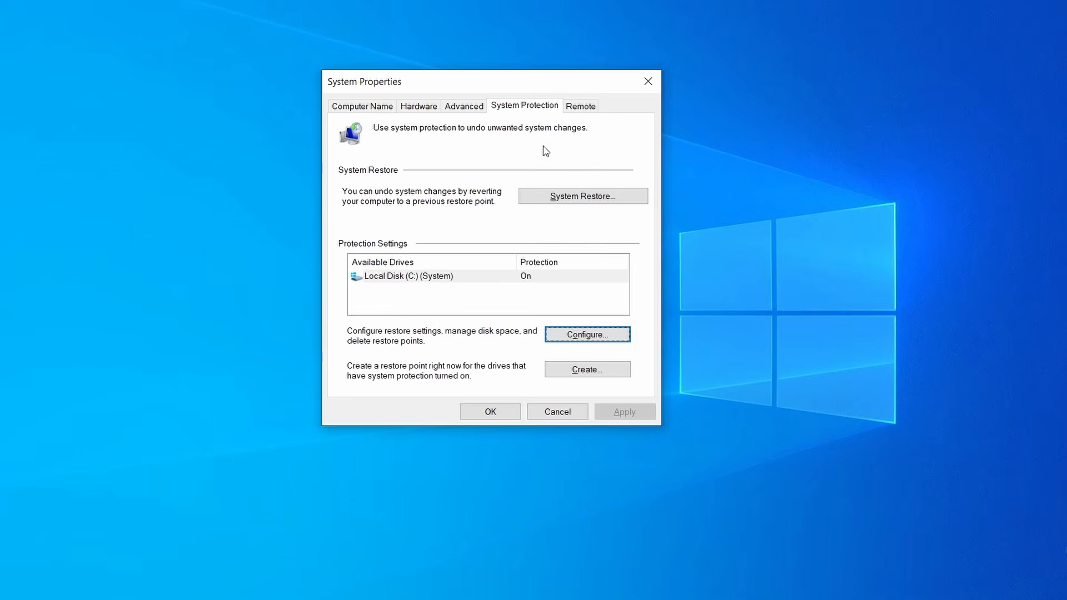
{"action": "left_click", "coordinate": [597, 376]}
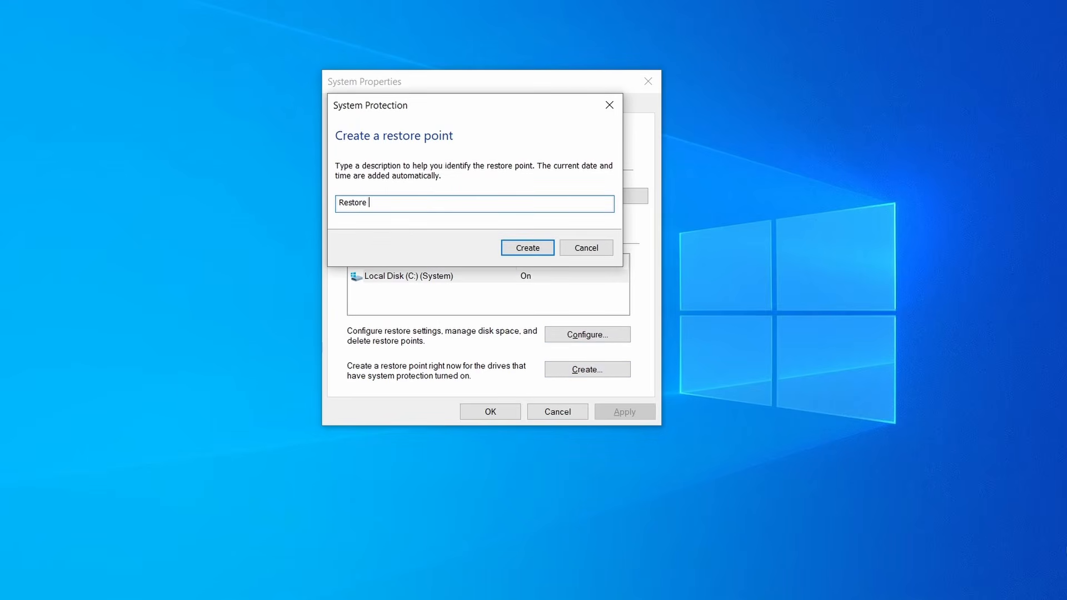
Step: Create the 'Restore' restore point, then select Restore Point 1 in the System Restore wizard
{"action": "left_click", "coordinate": [538, 249]}
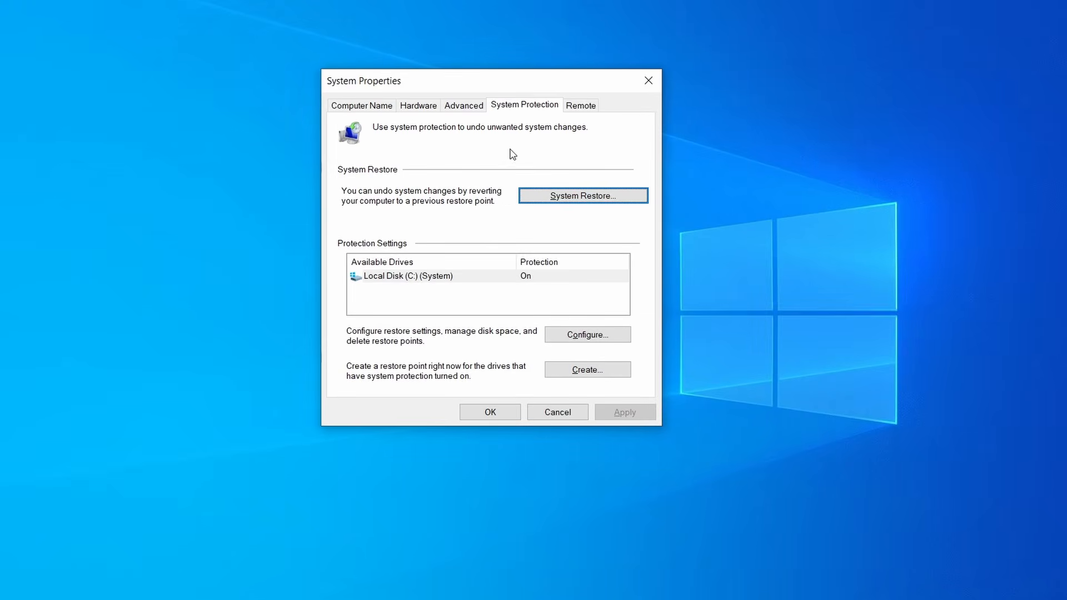
{"action": "left_click", "coordinate": [627, 203]}
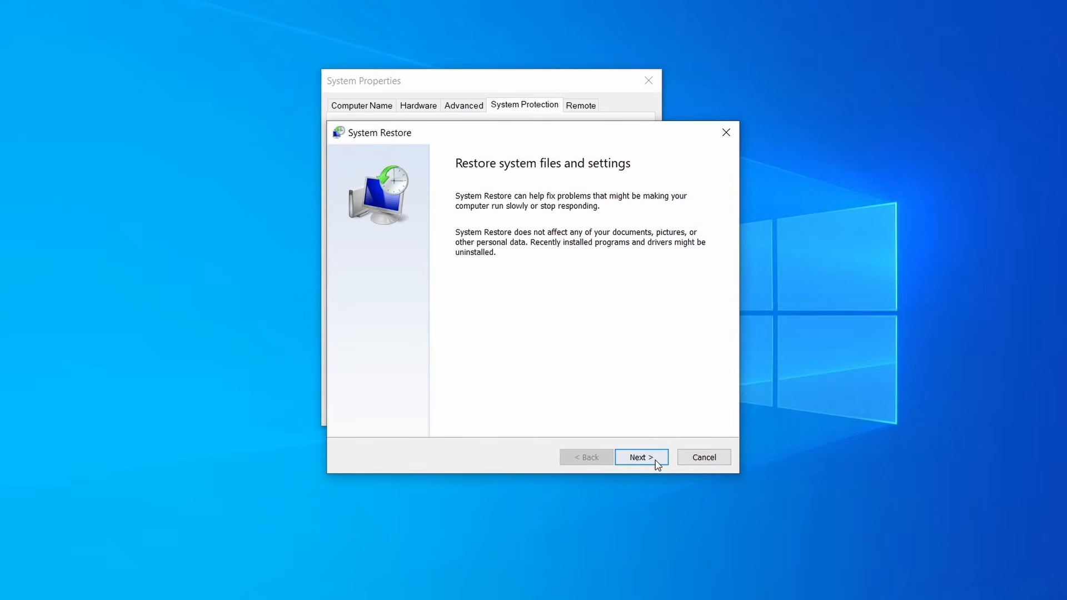
{"action": "left_click", "coordinate": [658, 464]}
{"action": "left_click", "coordinate": [524, 258]}
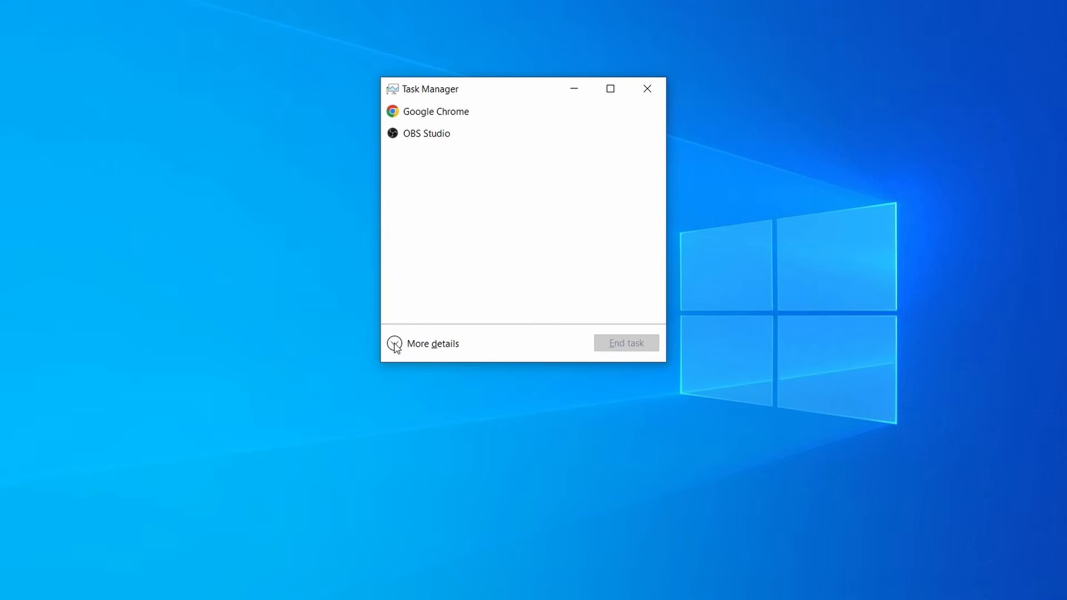
Step: Show all processes sorted by memory and open Example Malware Process's file location
{"action": "left_click", "coordinate": [404, 344]}
{"action": "left_click", "coordinate": [526, 131]}
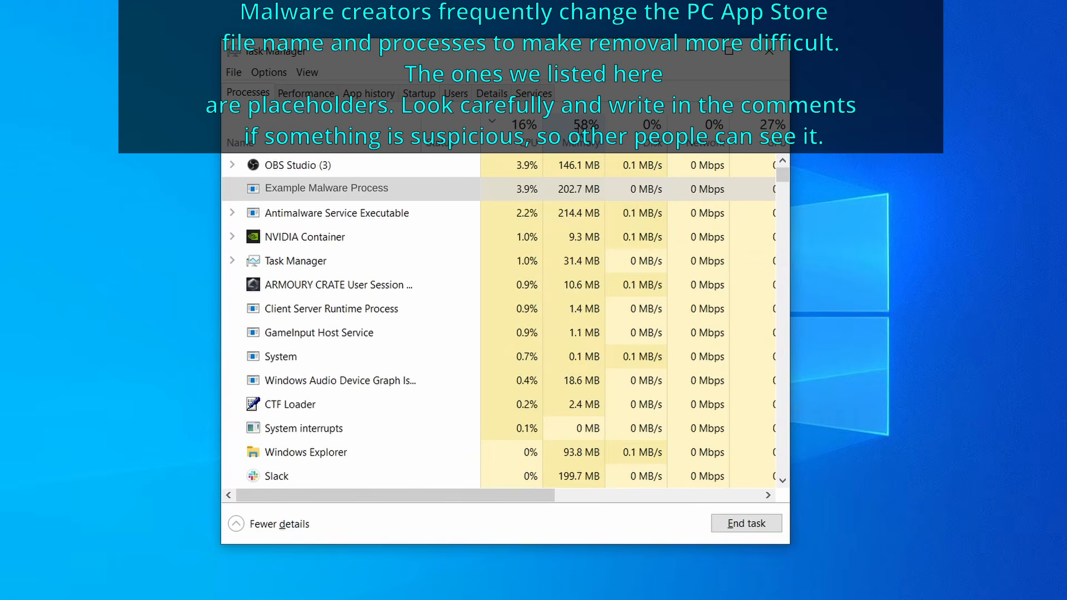
{"action": "left_click", "coordinate": [581, 132]}
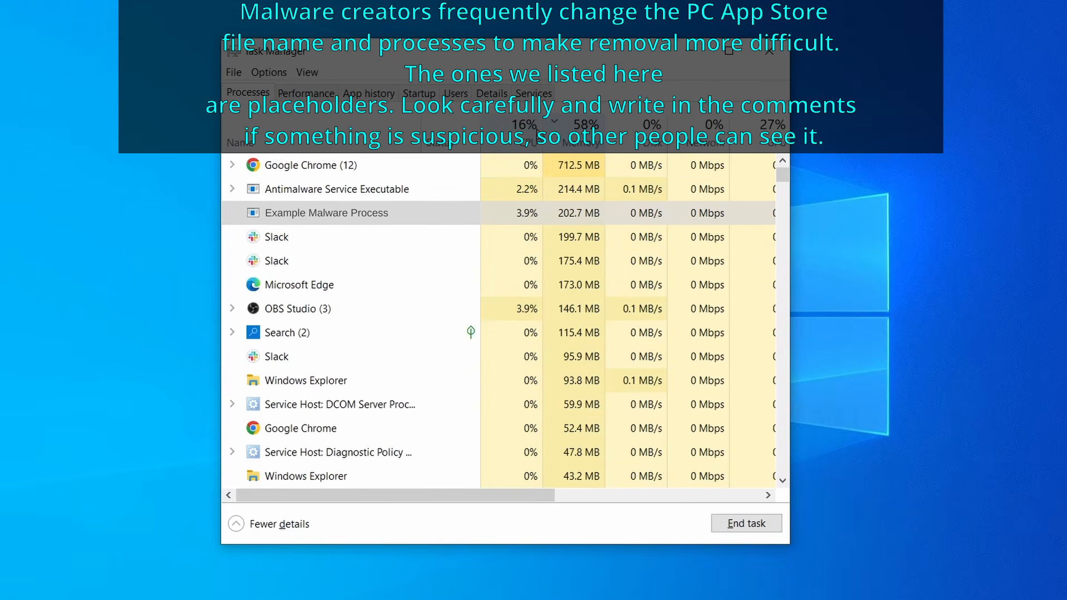
{"action": "right_click", "coordinate": [512, 215]}
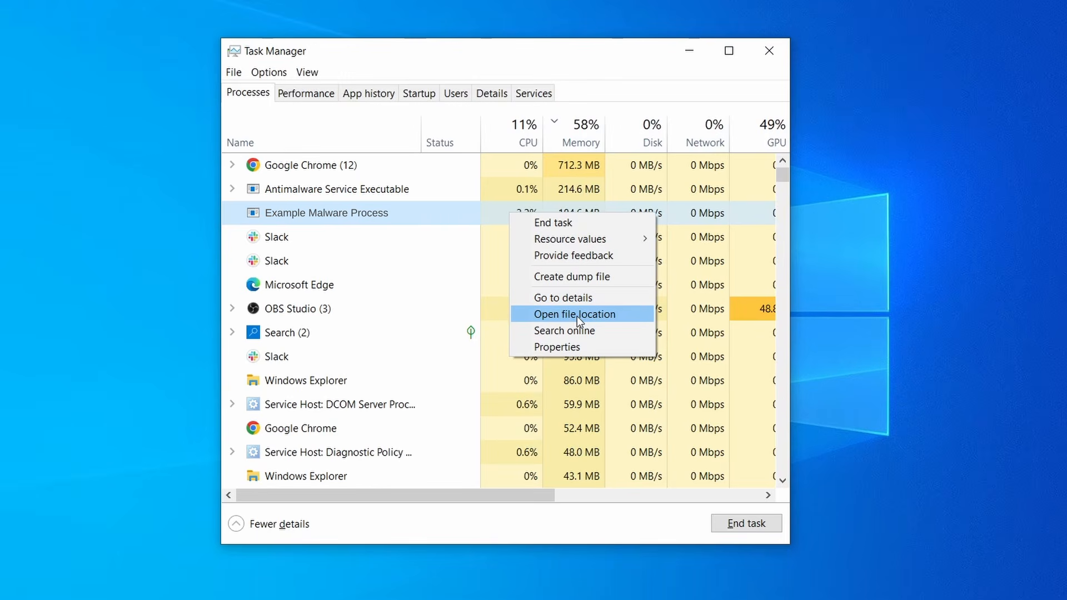
{"action": "left_click", "coordinate": [577, 316]}
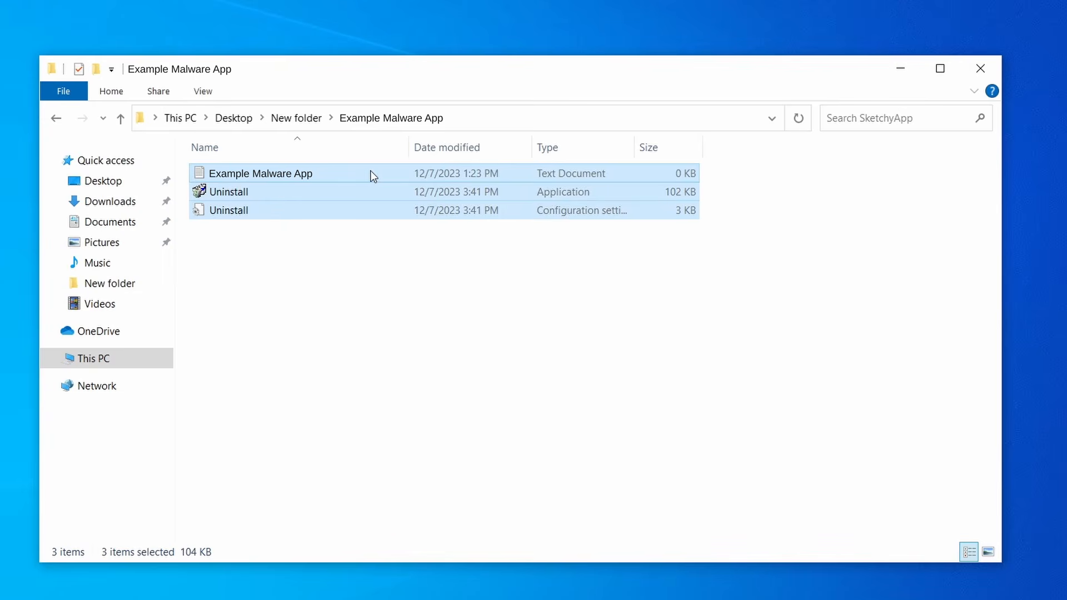
Step: Delete the three Example Malware App files, close Explorer, and reopen Task Manager sorted by CPU
{"action": "right_click", "coordinate": [369, 174]}
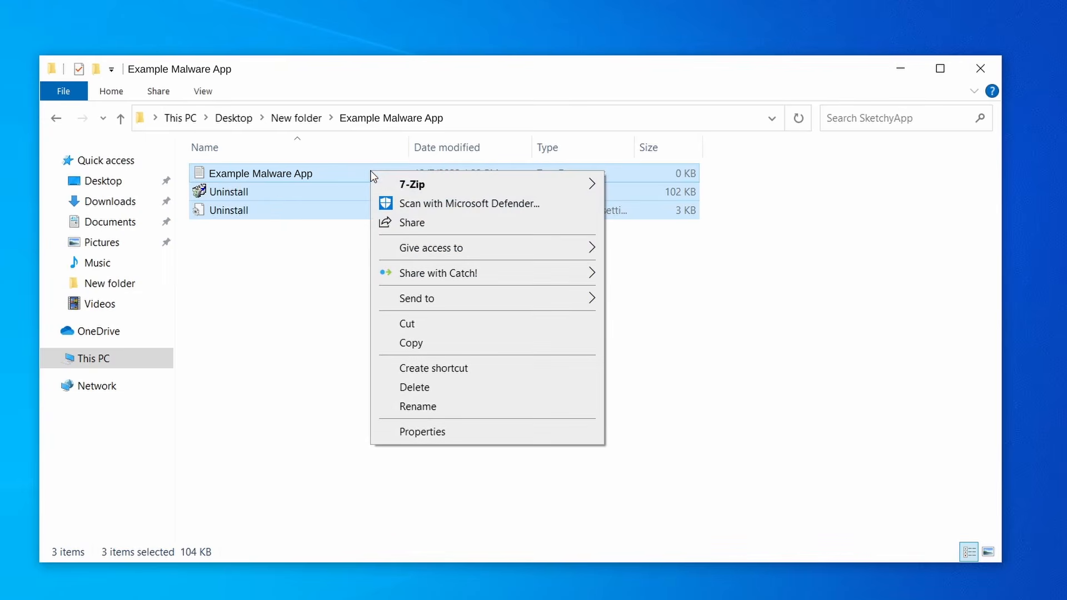
{"action": "left_click", "coordinate": [462, 387]}
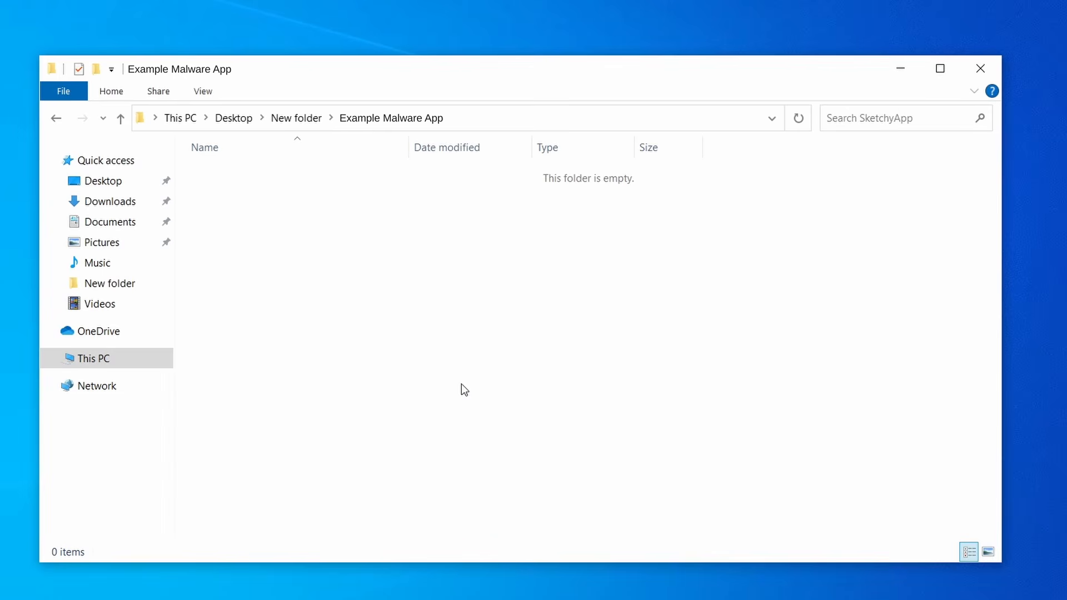
{"action": "left_click", "coordinate": [981, 68]}
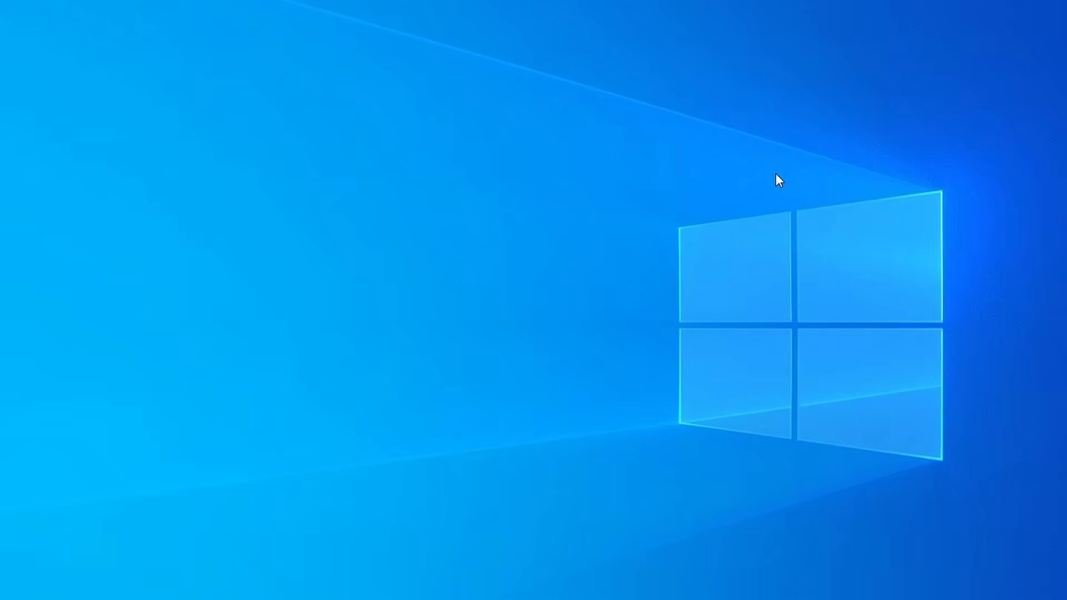
{"action": "key", "text": "ctrl+shift+Escape"}
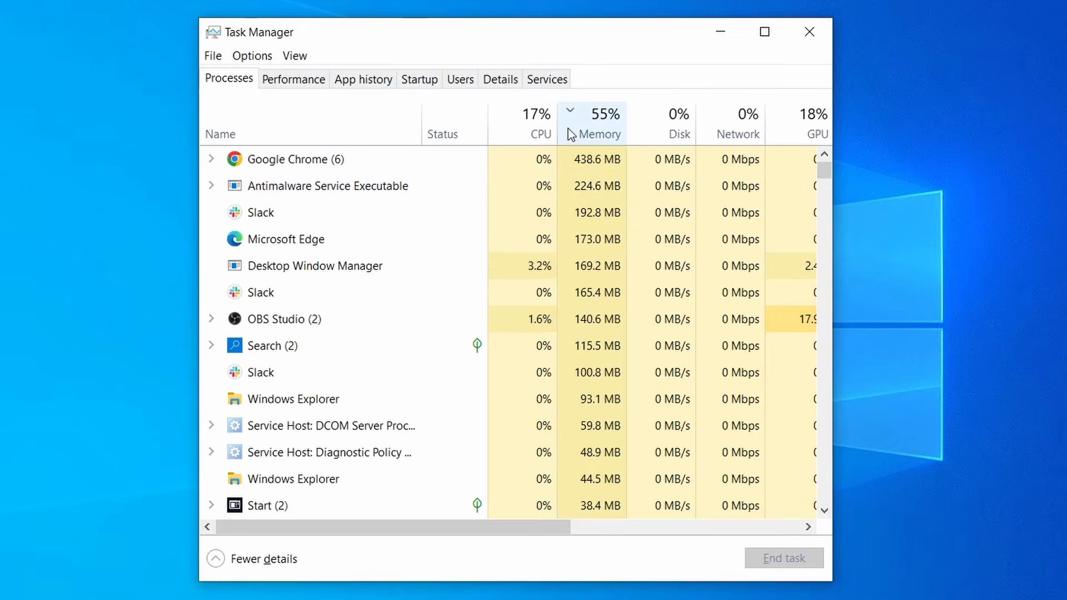
{"action": "left_click", "coordinate": [517, 132]}
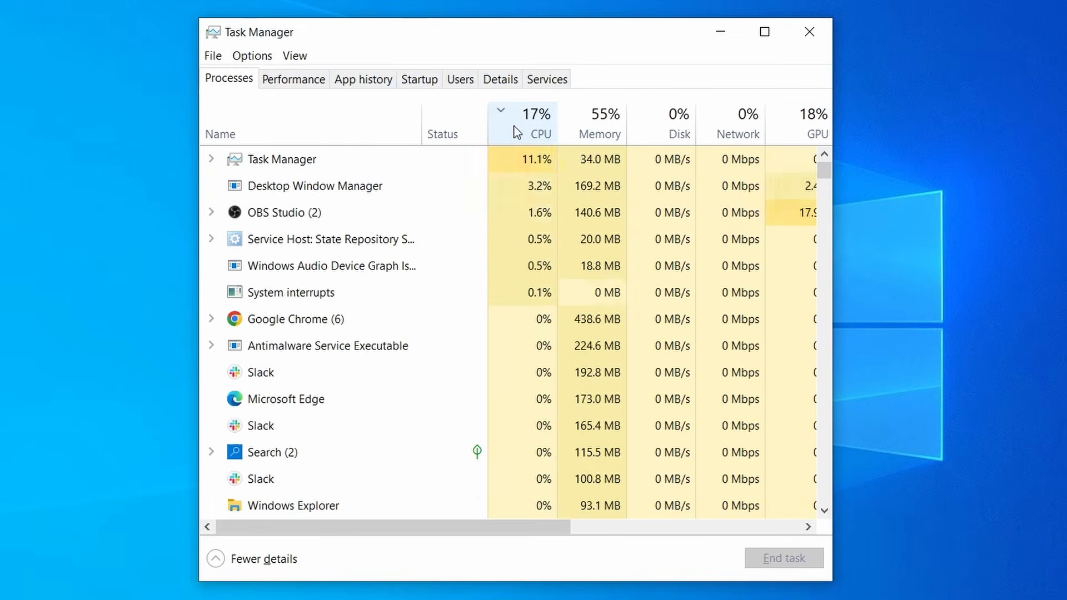
Step: Sort Task Manager by memory and bring up the Example Malware App process's actions to end it
{"action": "left_click", "coordinate": [606, 122]}
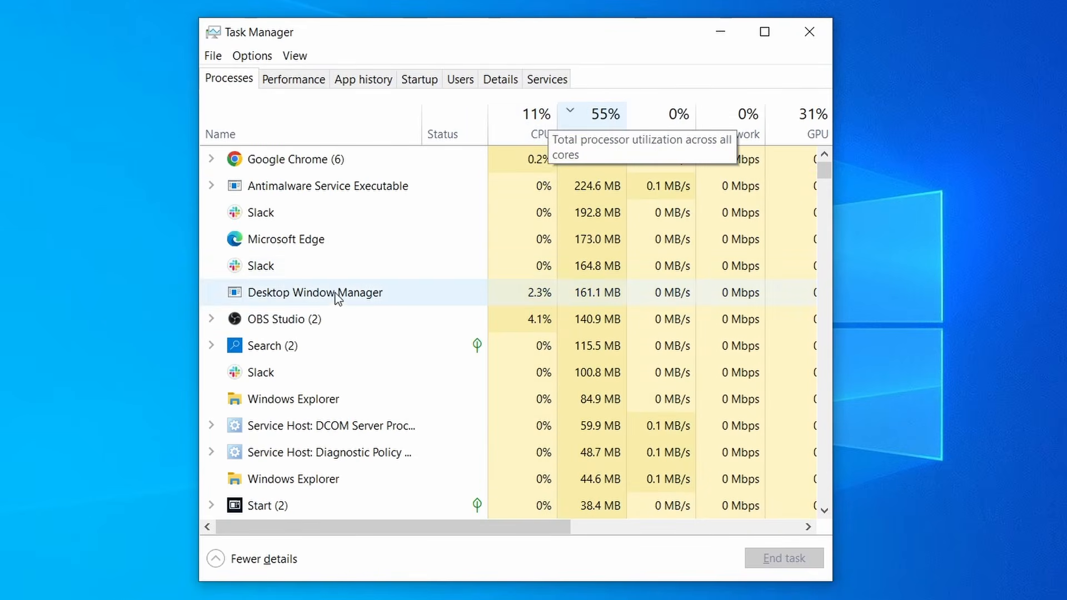
{"action": "scroll", "coordinate": [463, 374], "scroll_direction": "down", "scroll_amount": 2}
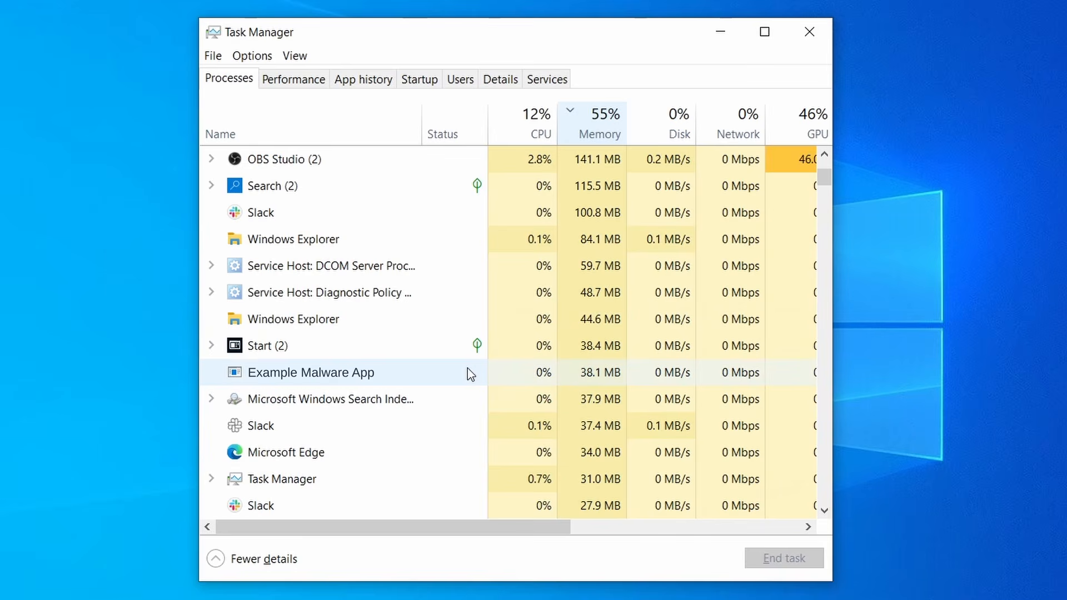
{"action": "right_click", "coordinate": [468, 371]}
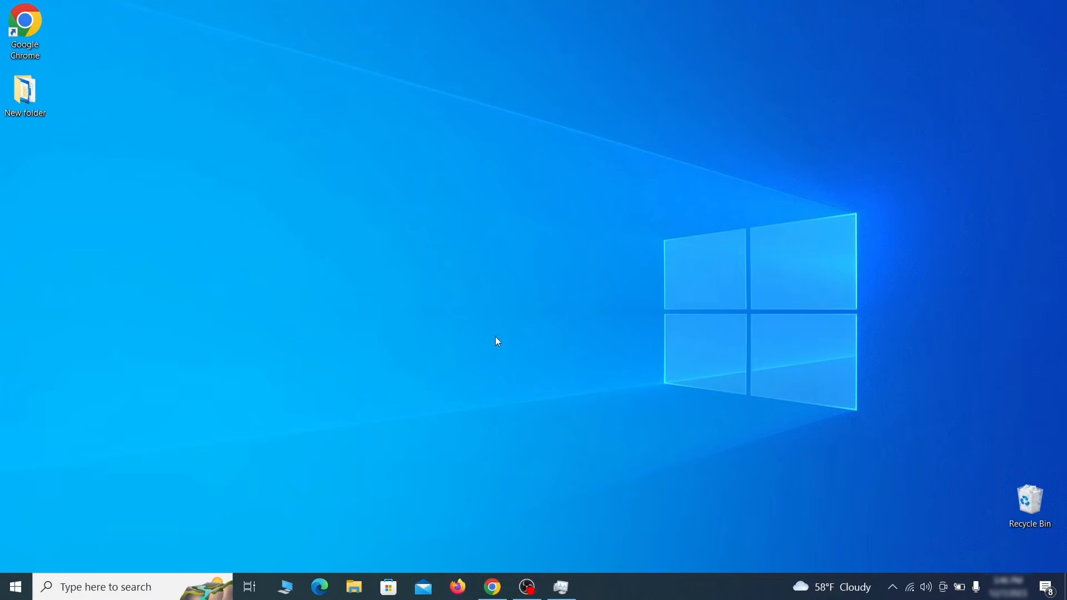
Step: Open the Wi-Fi adapter's Internet Protocol Version 4 (TCP/IPv4) properties from View network connections
{"action": "key", "text": "super"}
{"action": "type", "text": "view network connectio"}
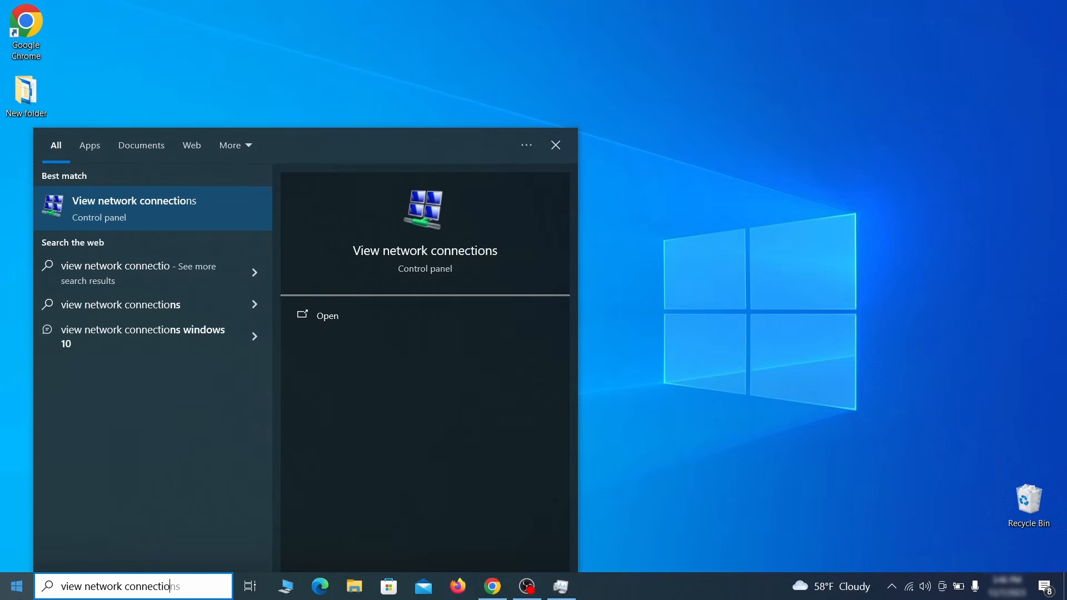
{"action": "type", "text": "ns"}
{"action": "key", "text": "Return"}
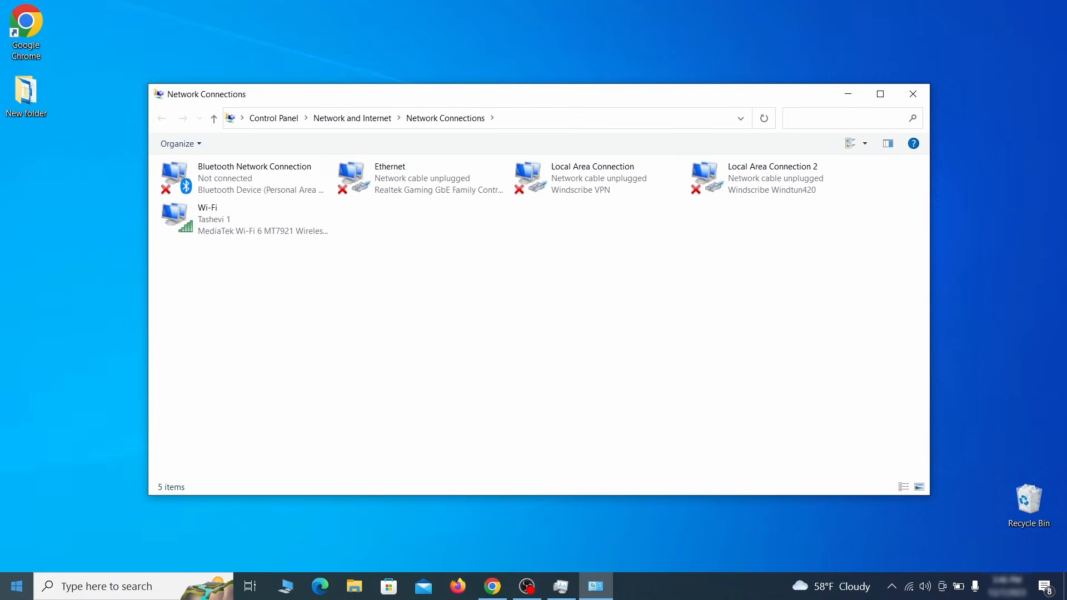
{"action": "left_click", "coordinate": [208, 222]}
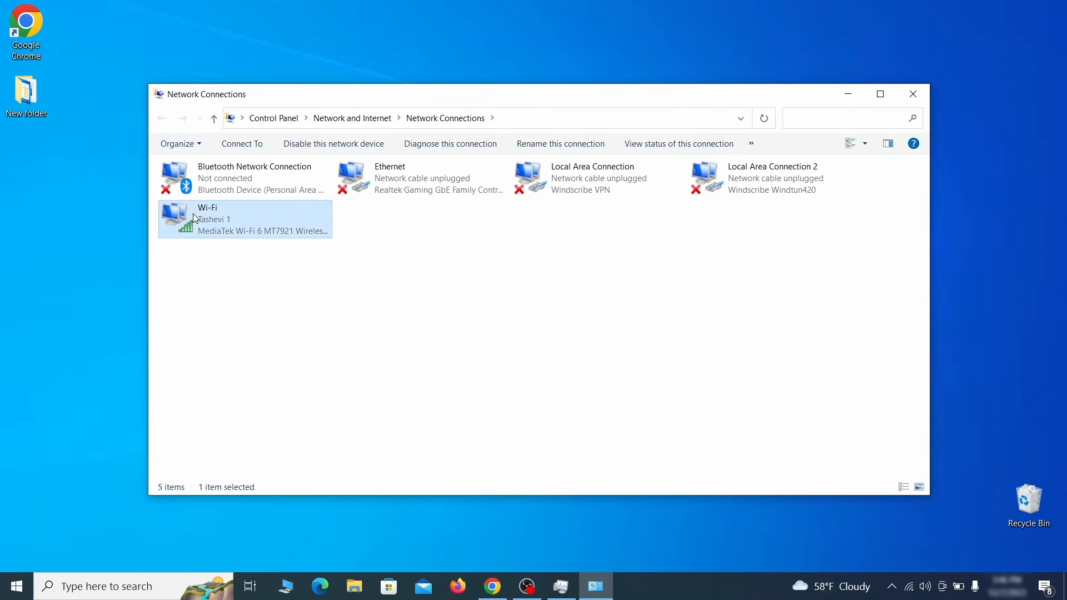
{"action": "right_click", "coordinate": [229, 234]}
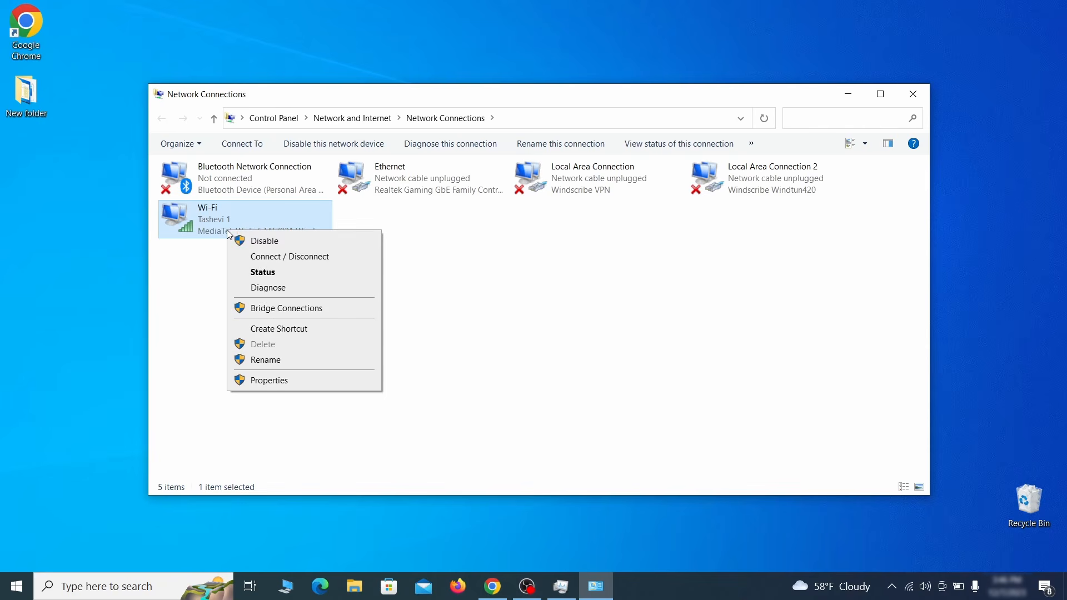
{"action": "left_click", "coordinate": [269, 381]}
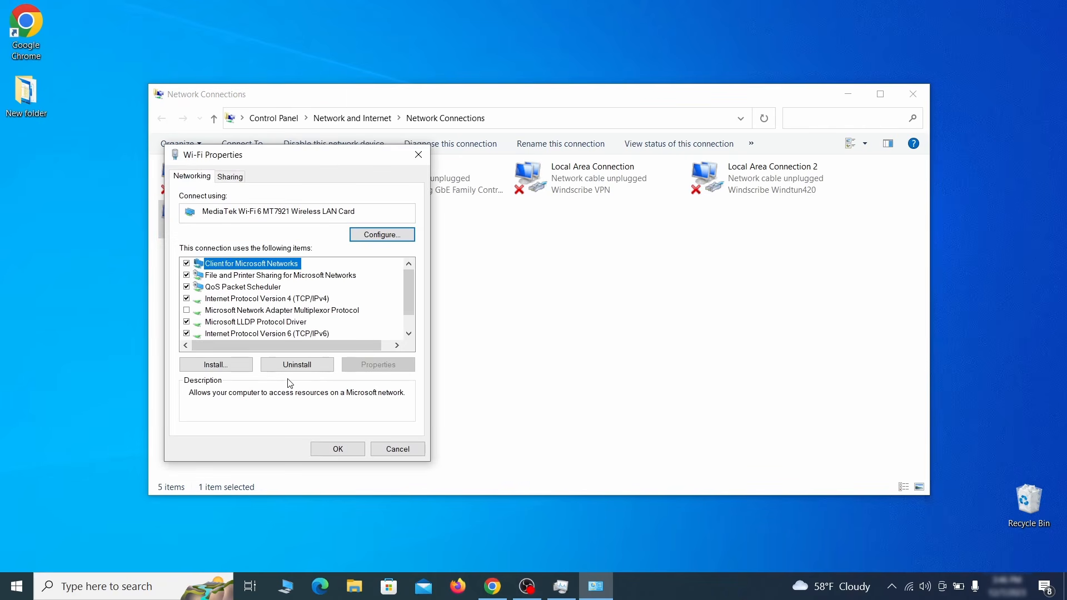
{"action": "left_click", "coordinate": [279, 300]}
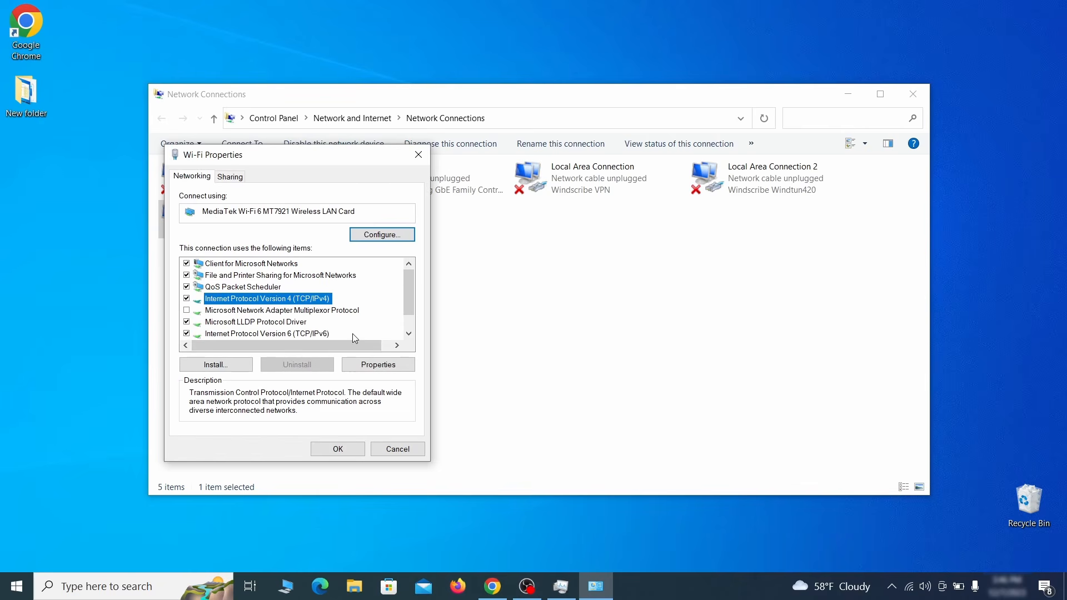
{"action": "left_click", "coordinate": [378, 365]}
Step: Remove the 0.0.0.0 DNS server in Advanced TCP/IP settings and confirm all dialogs
{"action": "left_click_drag", "start_coordinate": [382, 205], "coordinate": [540, 163]}
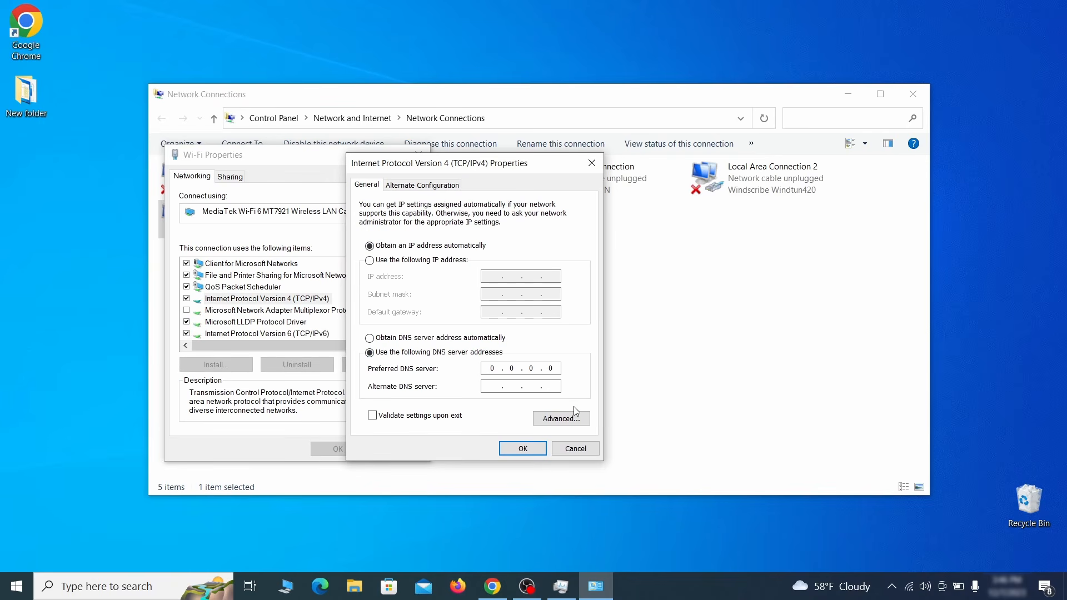
{"action": "left_click", "coordinate": [578, 424]}
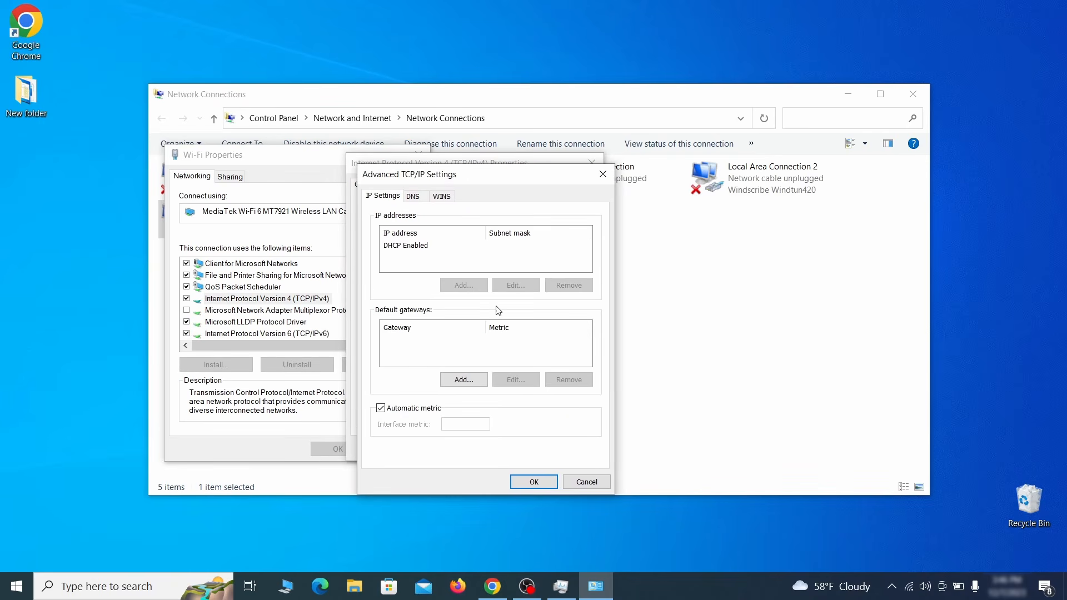
{"action": "left_click", "coordinate": [416, 197]}
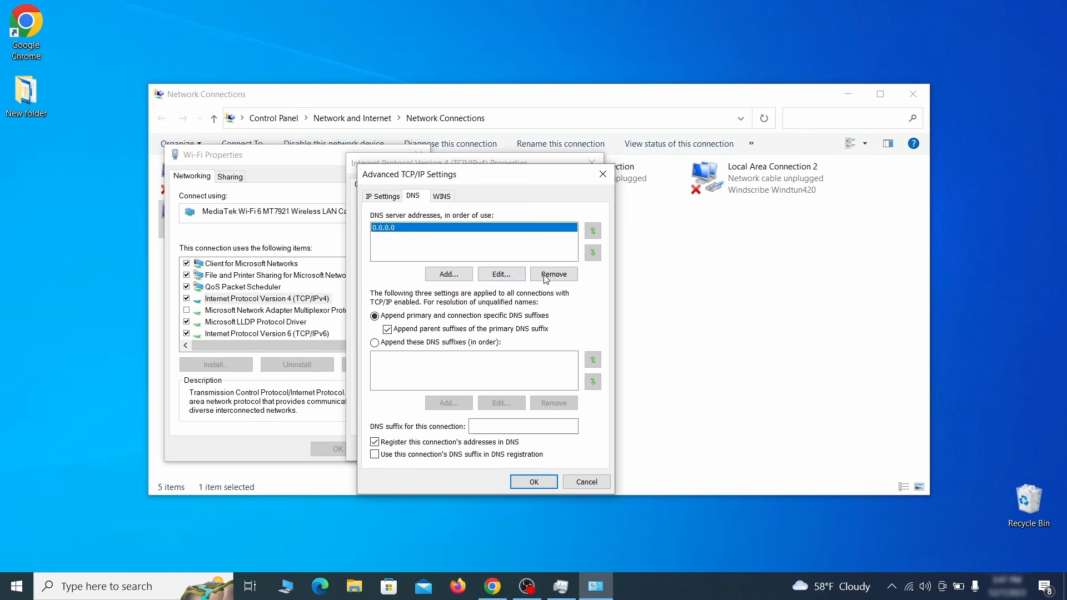
{"action": "left_click", "coordinate": [565, 281]}
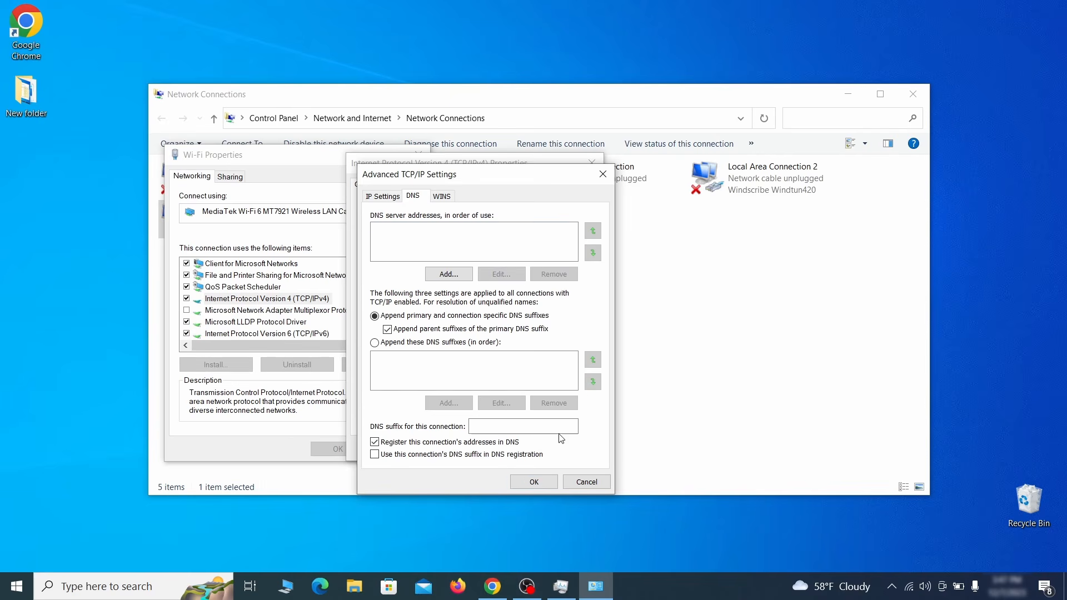
{"action": "left_click", "coordinate": [534, 482]}
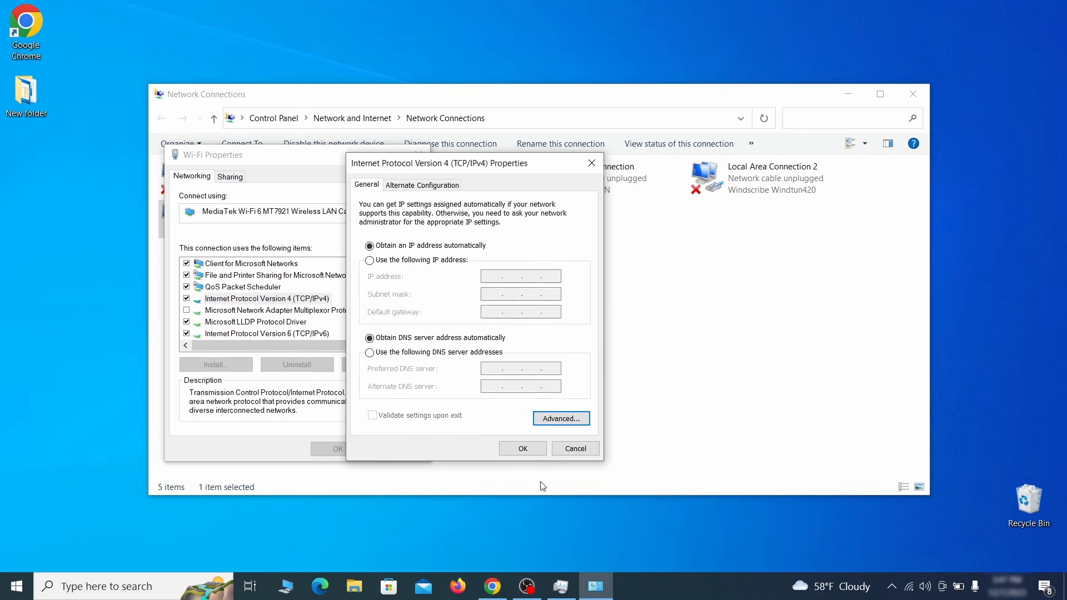
{"action": "left_click", "coordinate": [520, 448]}
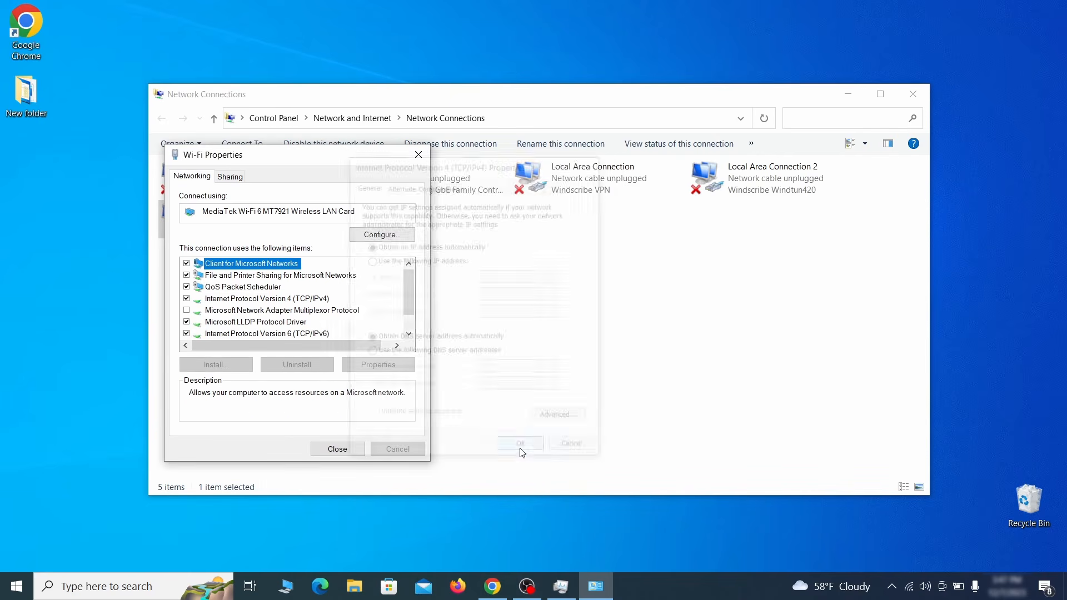
{"action": "left_click", "coordinate": [337, 449]}
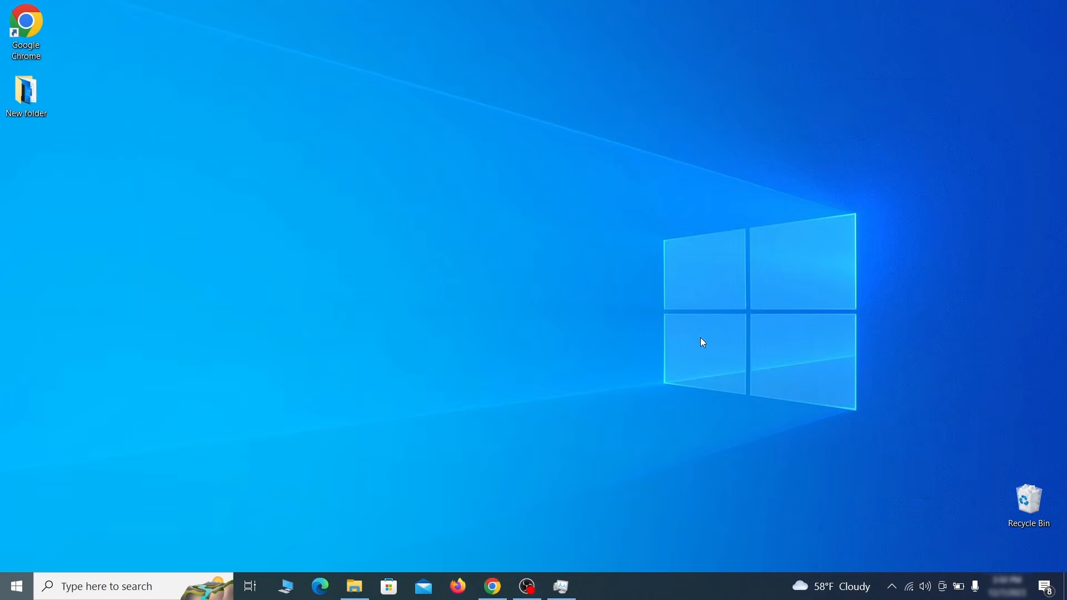
Step: Open the hosts file in Notepad from its pasted path
{"action": "key", "text": "super"}
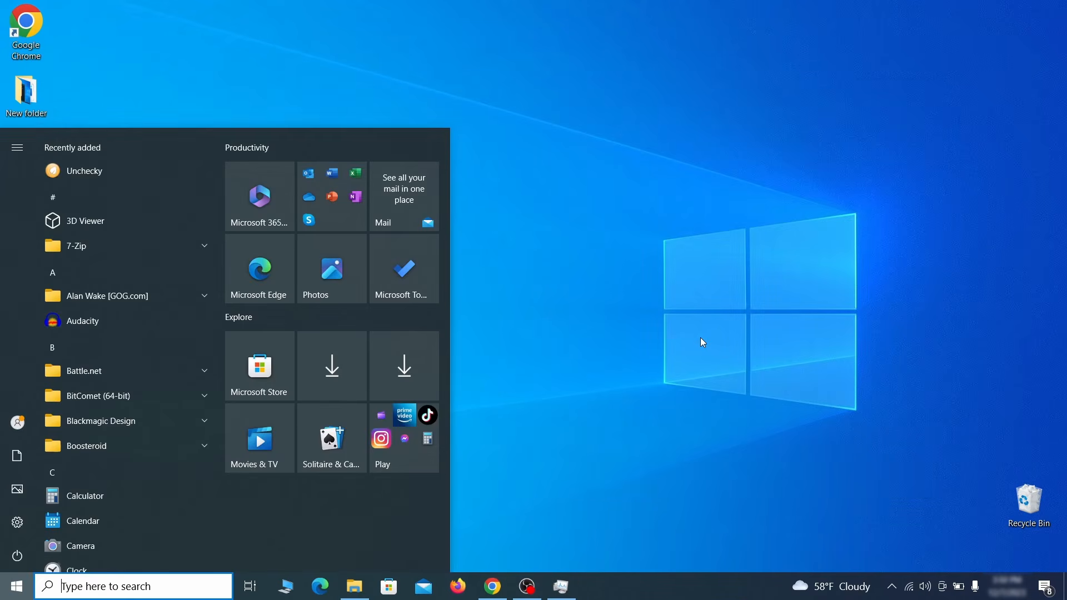
{"action": "type", "text": "C:\\Windows\\System32\\drivers\\etc\\hosts"}
{"action": "key", "text": "Return"}
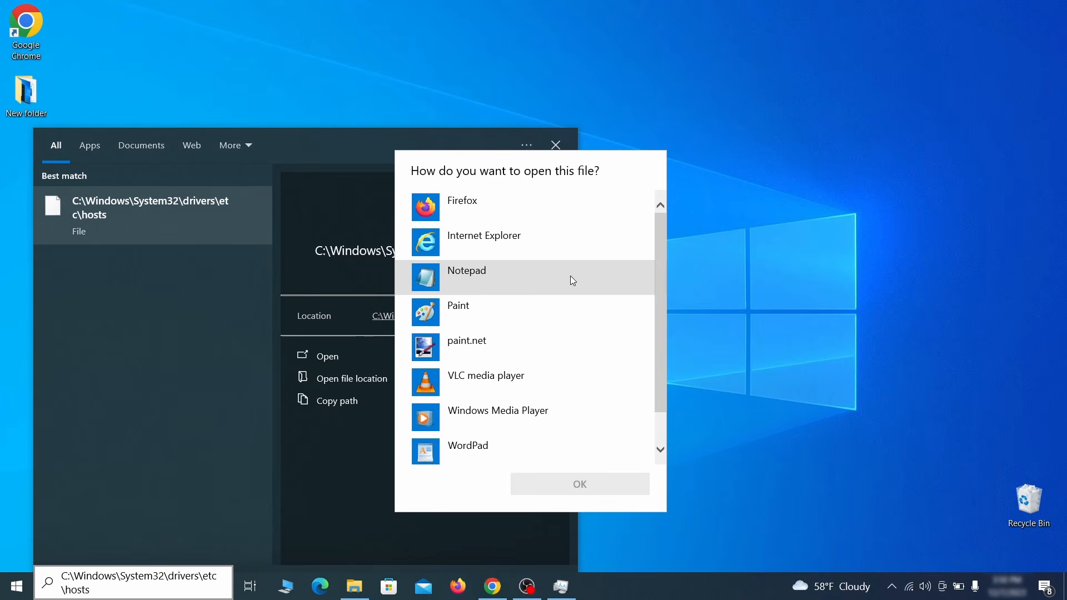
{"action": "double_click", "coordinate": [571, 276]}
Step: Delete every 0.0.0.0 blocking line from hosts, save the file, and close Notepad
{"action": "scroll", "coordinate": [604, 265], "scroll_direction": "down", "scroll_amount": 3}
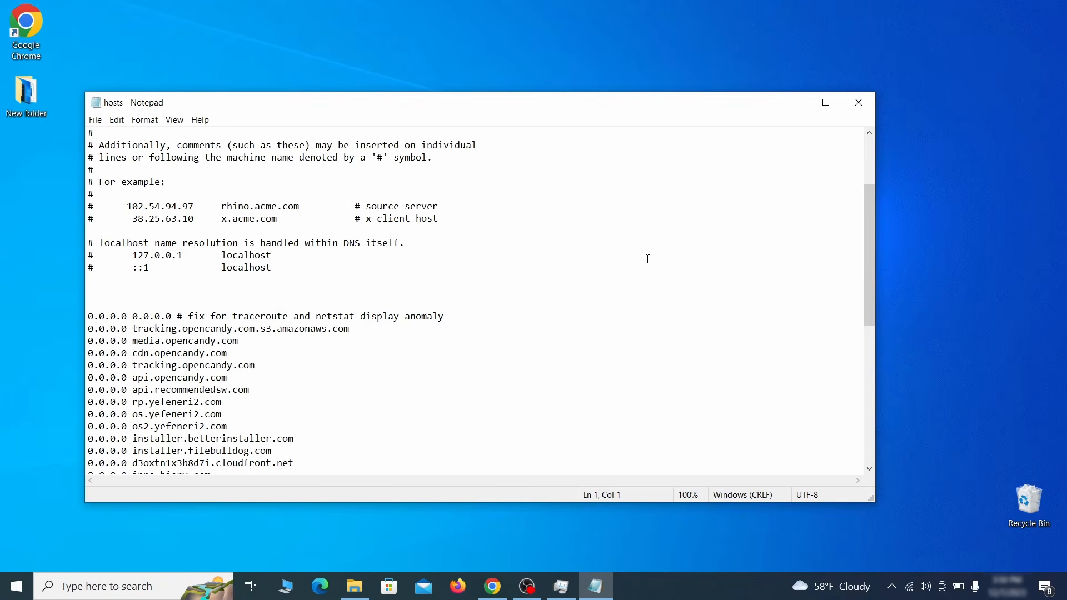
{"action": "left_click_drag", "start_coordinate": [89, 317], "coordinate": [271, 447]}
{"action": "scroll", "coordinate": [287, 374], "scroll_direction": "down", "scroll_amount": 6}
{"action": "scroll", "coordinate": [305, 369], "scroll_direction": "down", "scroll_amount": 3}
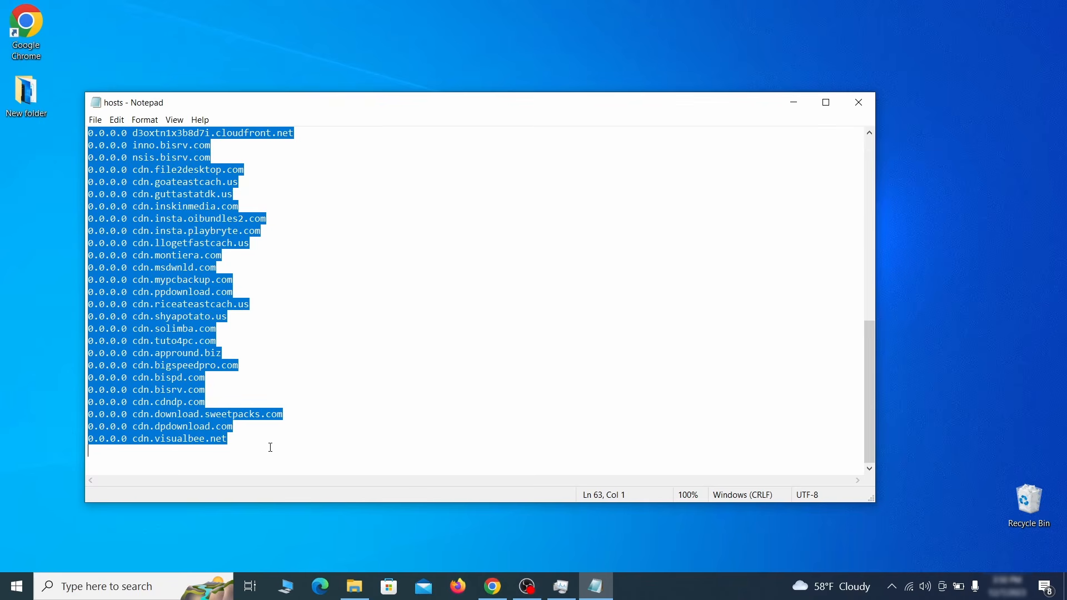
{"action": "key", "text": "Delete"}
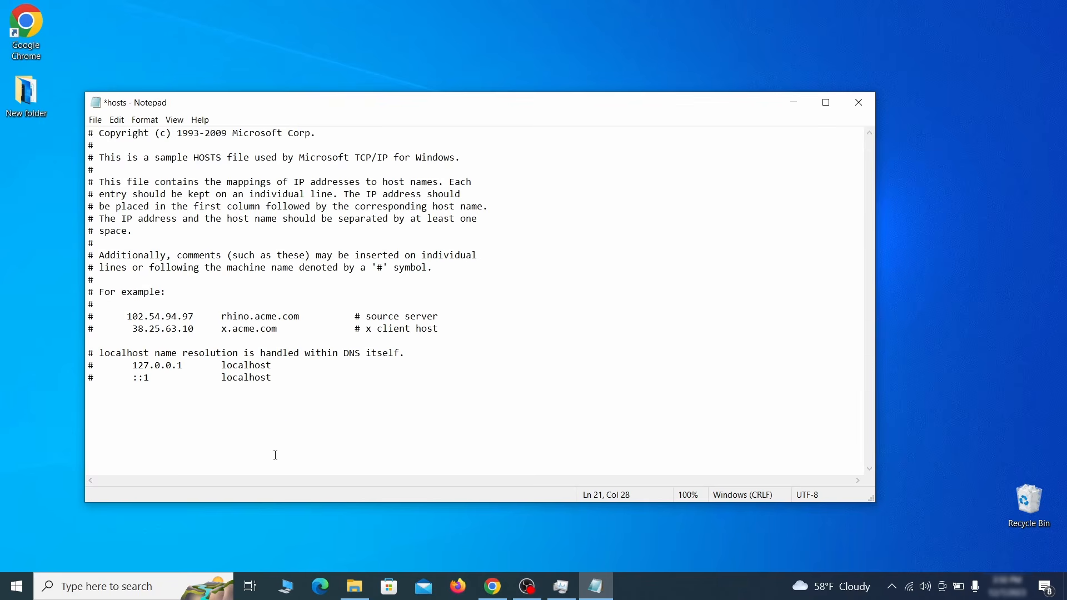
{"action": "left_click", "coordinate": [95, 120]}
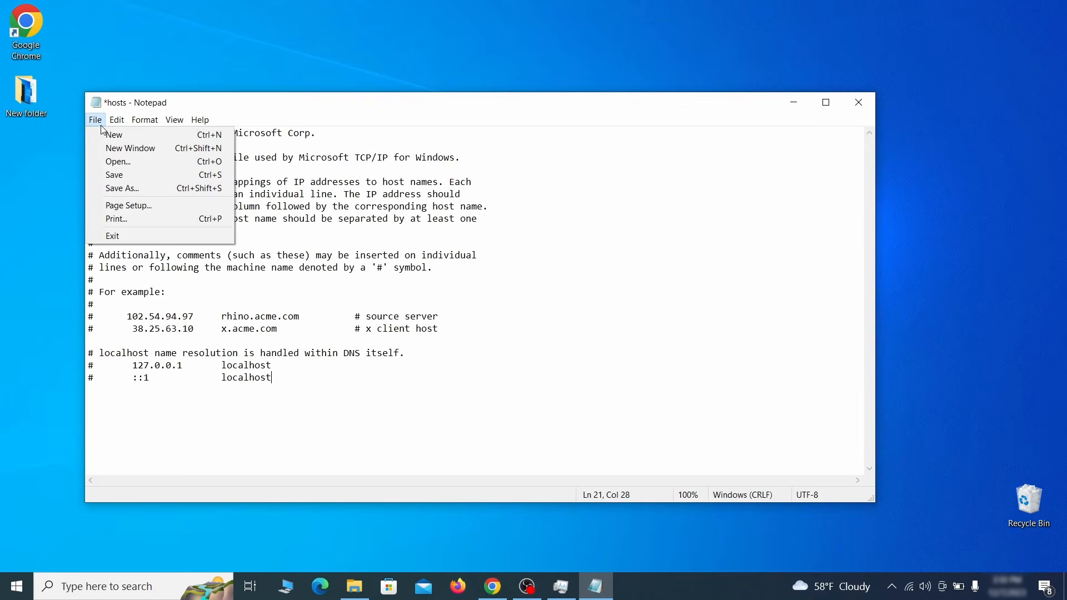
{"action": "left_click", "coordinate": [138, 174]}
{"action": "left_click", "coordinate": [859, 102]}
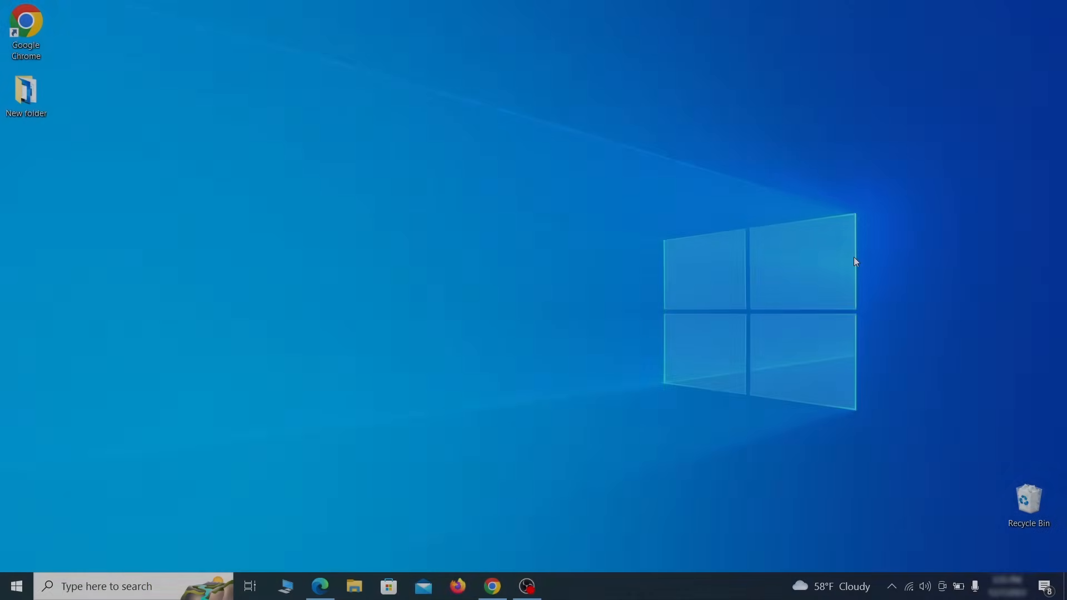
Step: Turn Example Malware App Off in the Startup apps settings page
{"action": "key", "text": "super"}
{"action": "type", "text": "startup"}
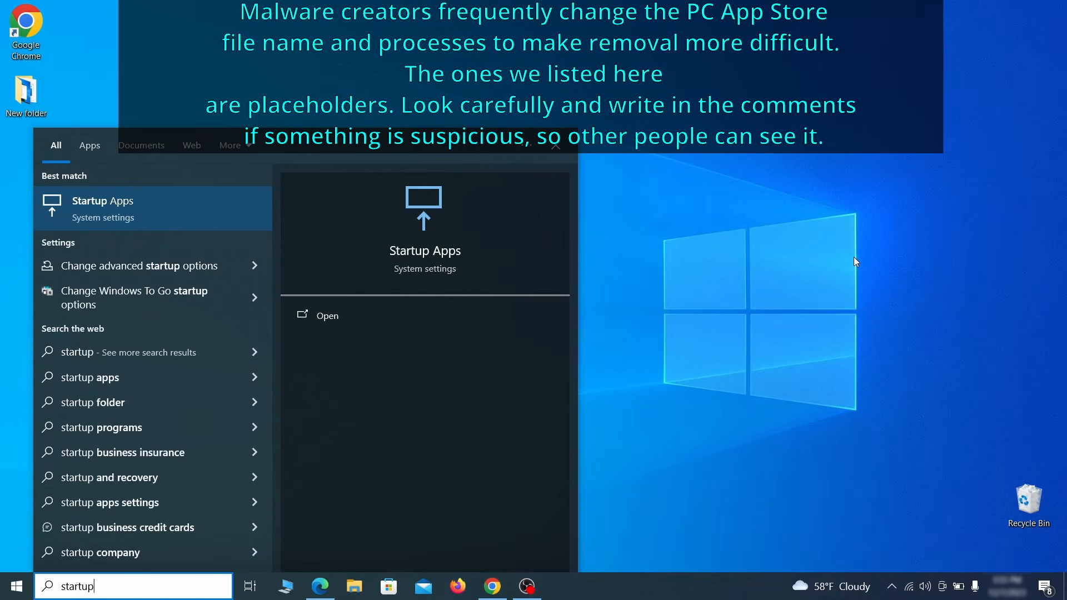
{"action": "type", "text": " apps"}
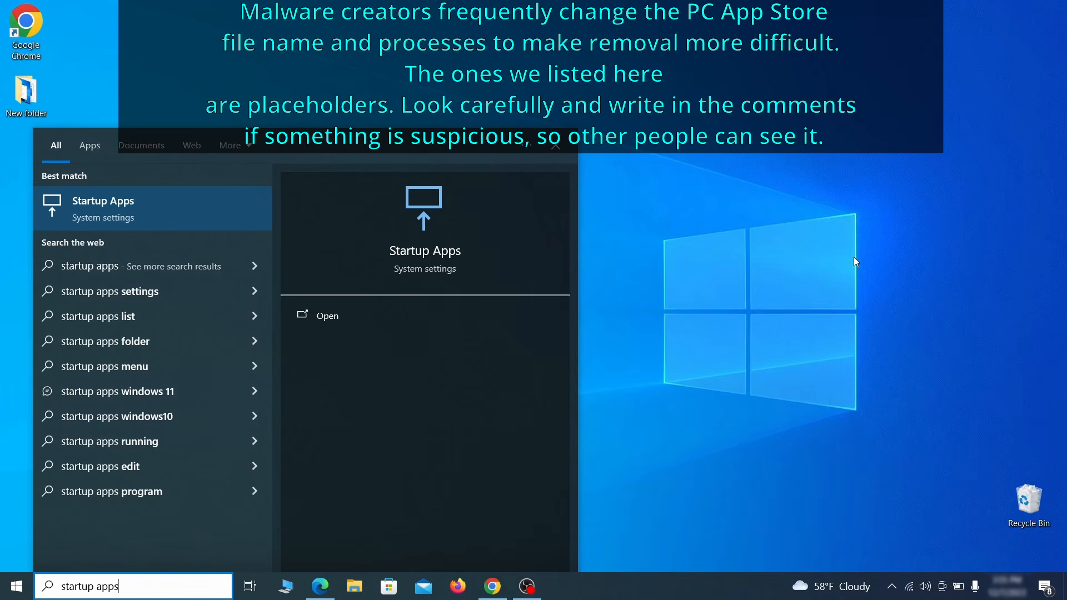
{"action": "key", "text": "Return"}
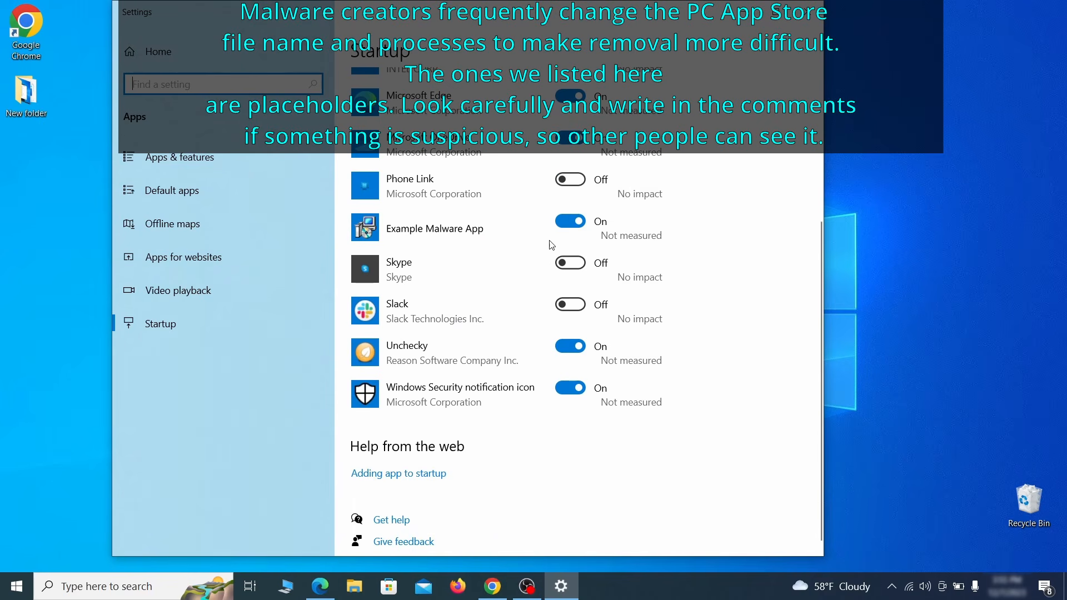
{"action": "left_click", "coordinate": [573, 231]}
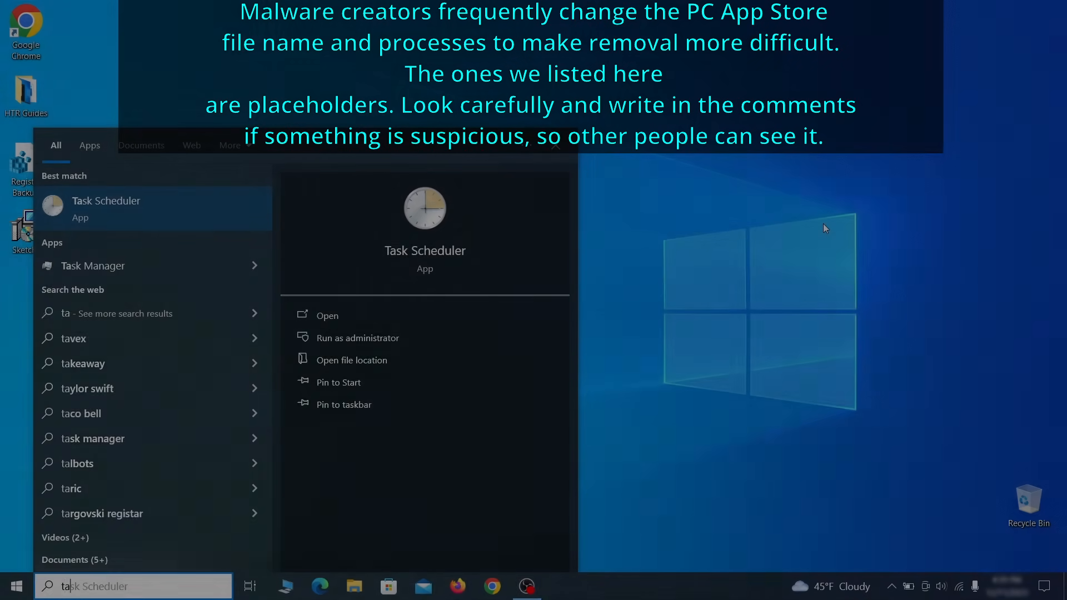
Step: Open Task Scheduler and inspect the Example Malware App task's triggers and actions
{"action": "type", "text": "sk scheduler"}
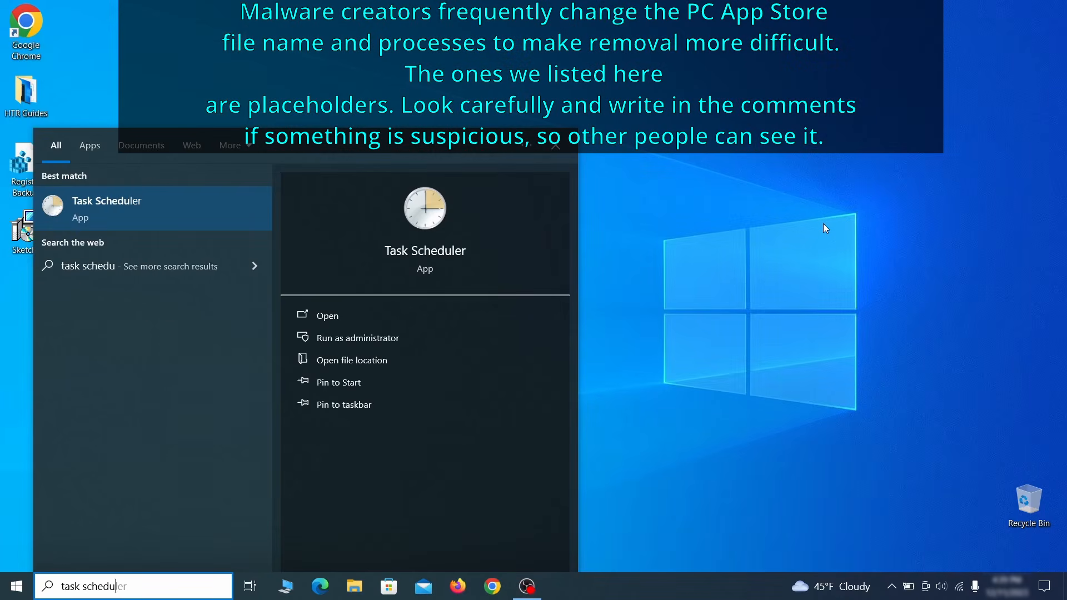
{"action": "key", "text": "Return"}
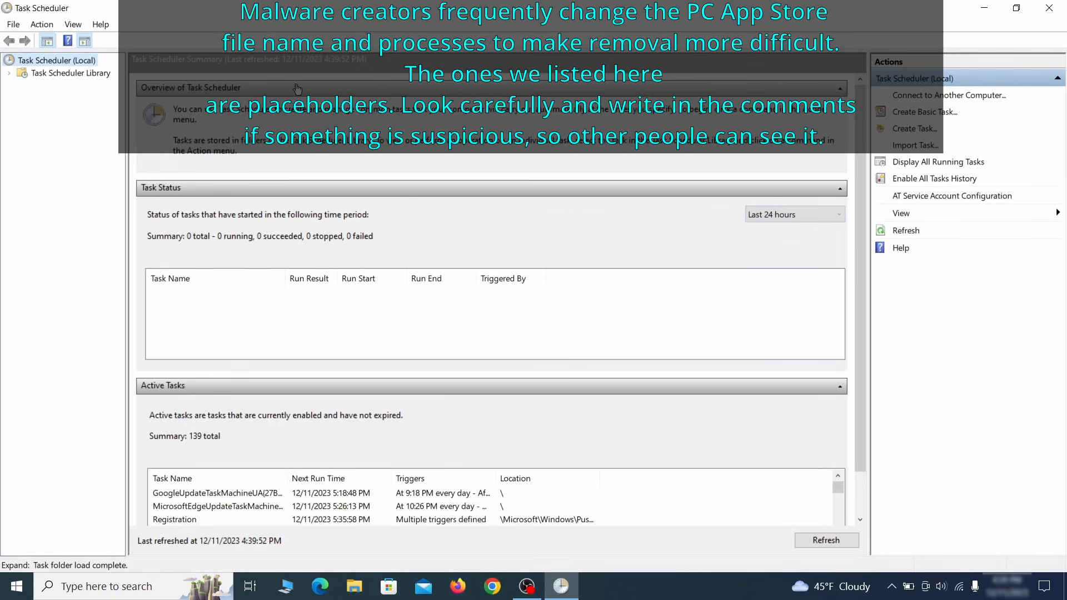
{"action": "left_click", "coordinate": [95, 73]}
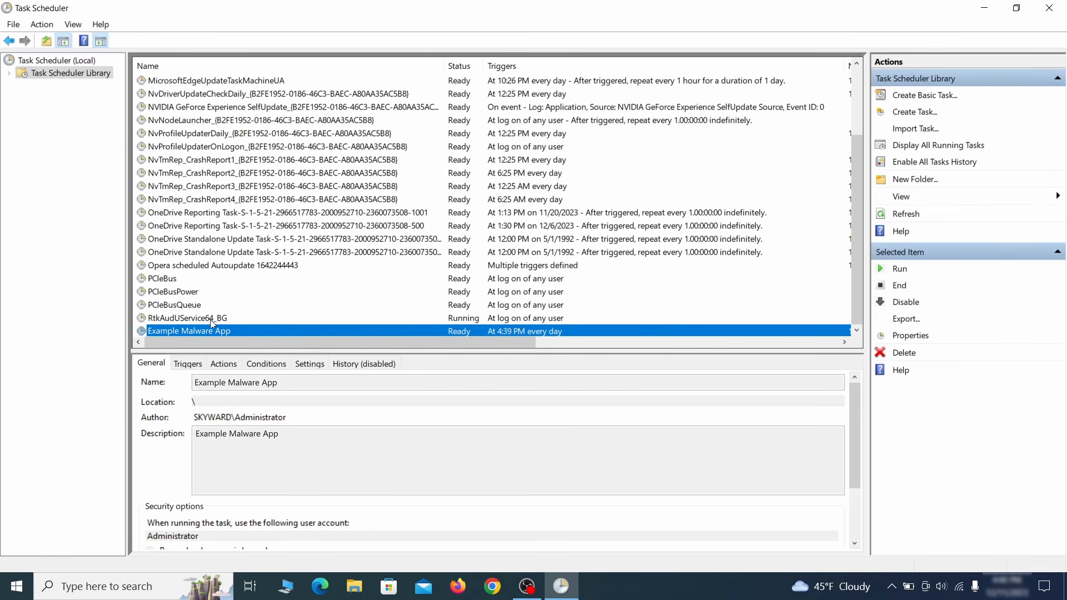
{"action": "right_click", "coordinate": [309, 333]}
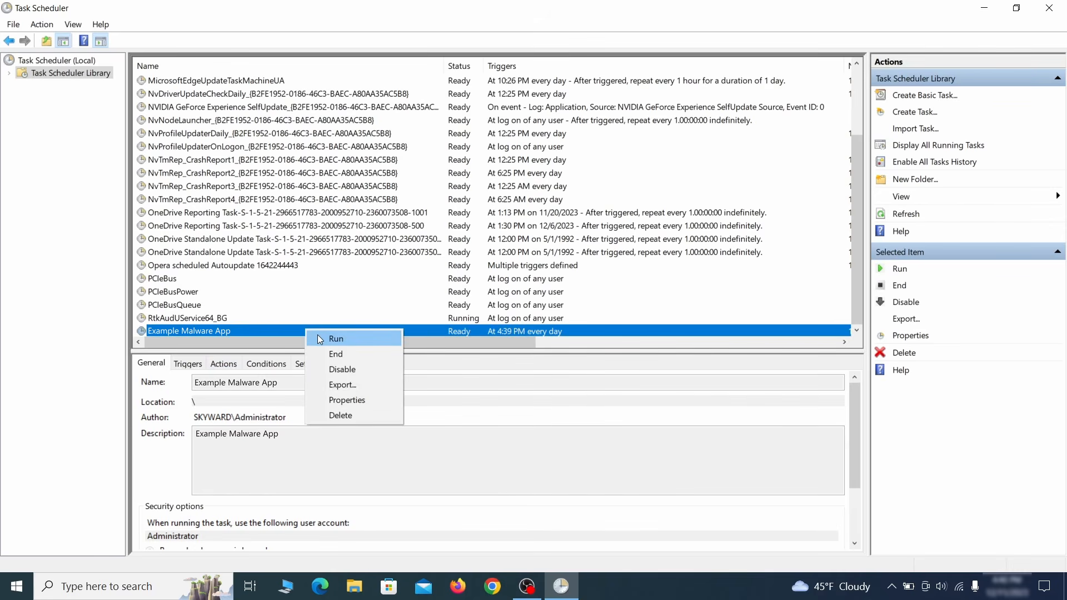
{"action": "left_click", "coordinate": [351, 403]}
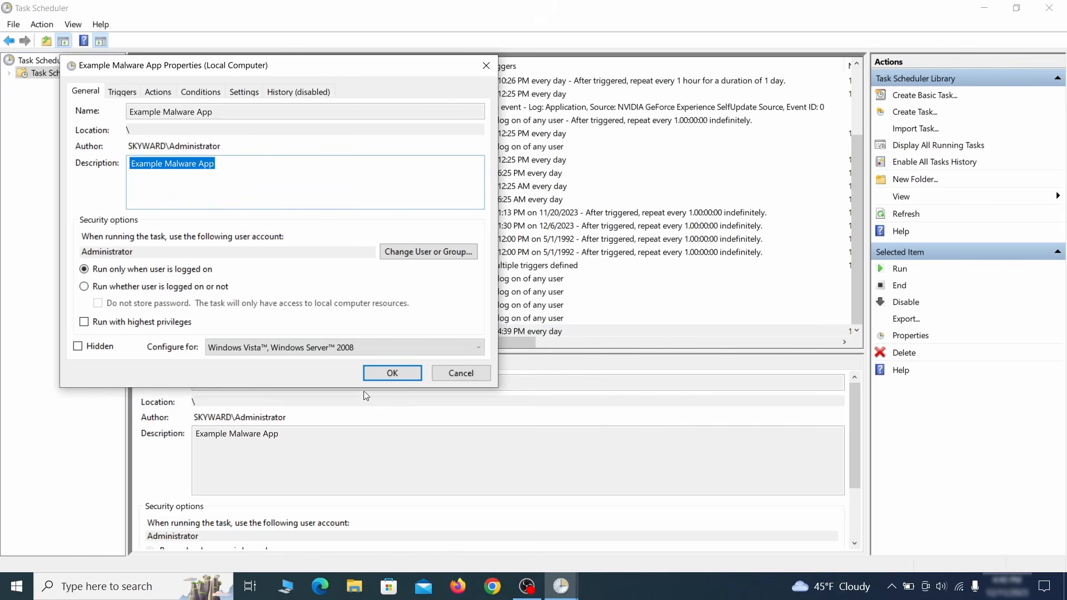
{"action": "left_click", "coordinate": [122, 92]}
{"action": "left_click", "coordinate": [165, 94]}
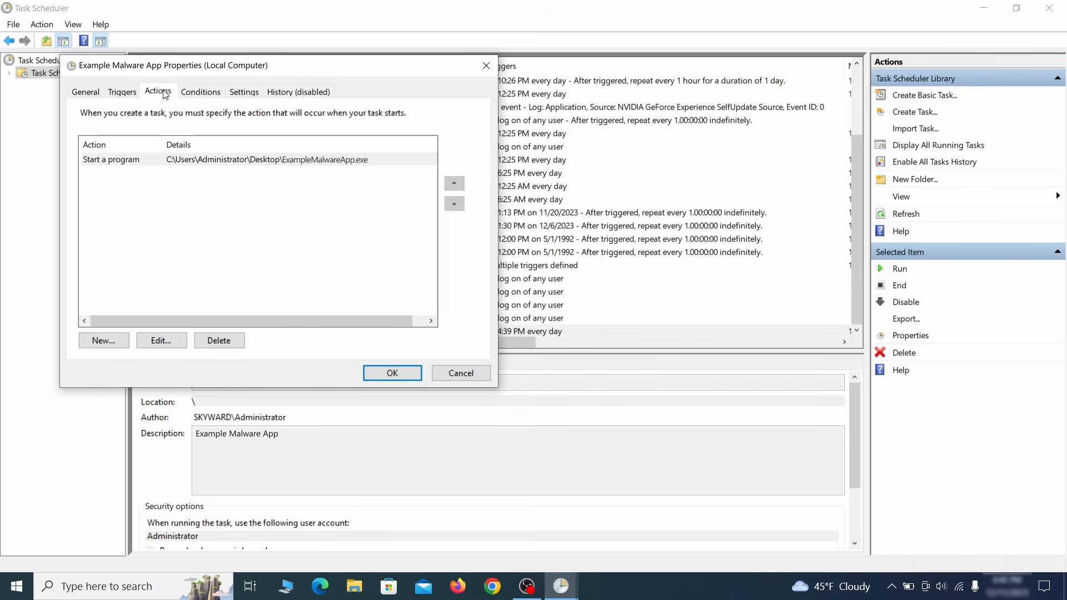
{"action": "key", "text": "Escape"}
Step: Delete the Example Malware App task and confirm the prompt
{"action": "right_click", "coordinate": [342, 330]}
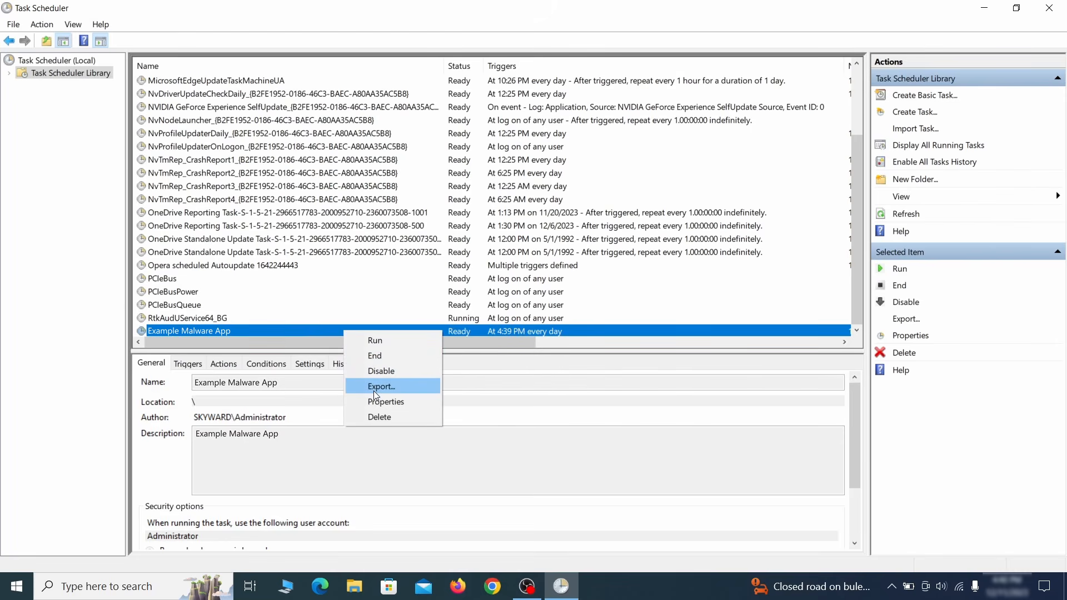
{"action": "left_click", "coordinate": [380, 417]}
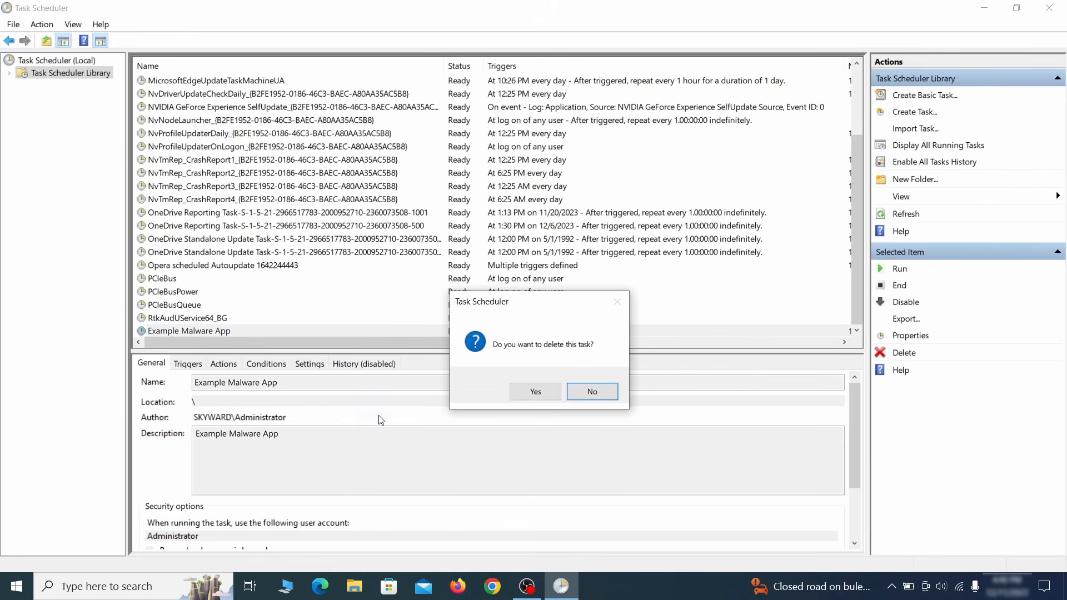
{"action": "left_click", "coordinate": [535, 393]}
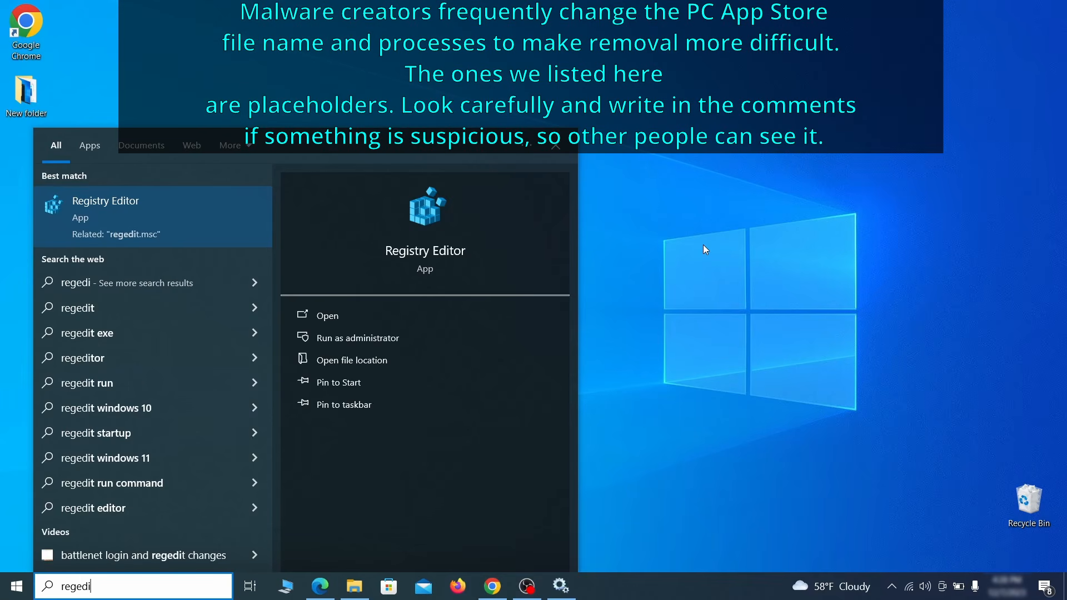
Step: Export the whole registry (range All) to the desktop as 'Registry Backup 1'
{"action": "type", "text": "t"}
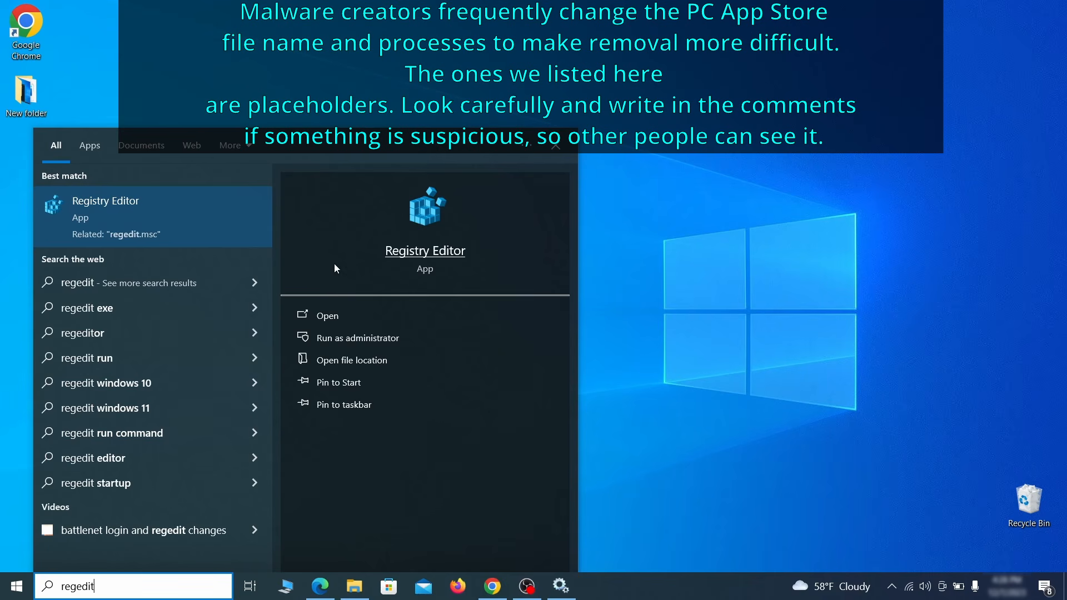
{"action": "right_click", "coordinate": [197, 207]}
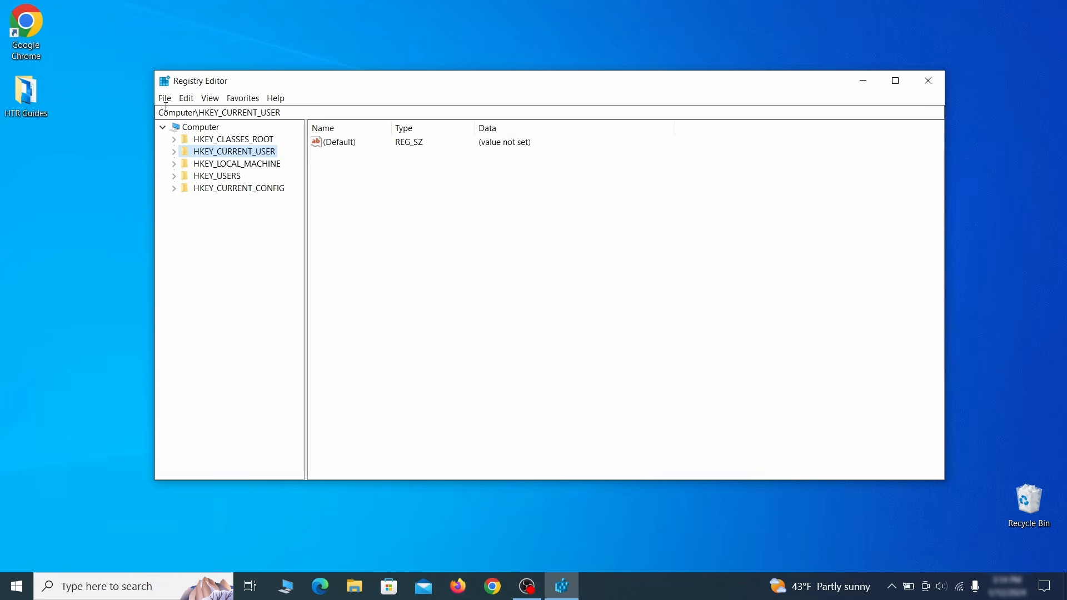
{"action": "left_click", "coordinate": [164, 98]}
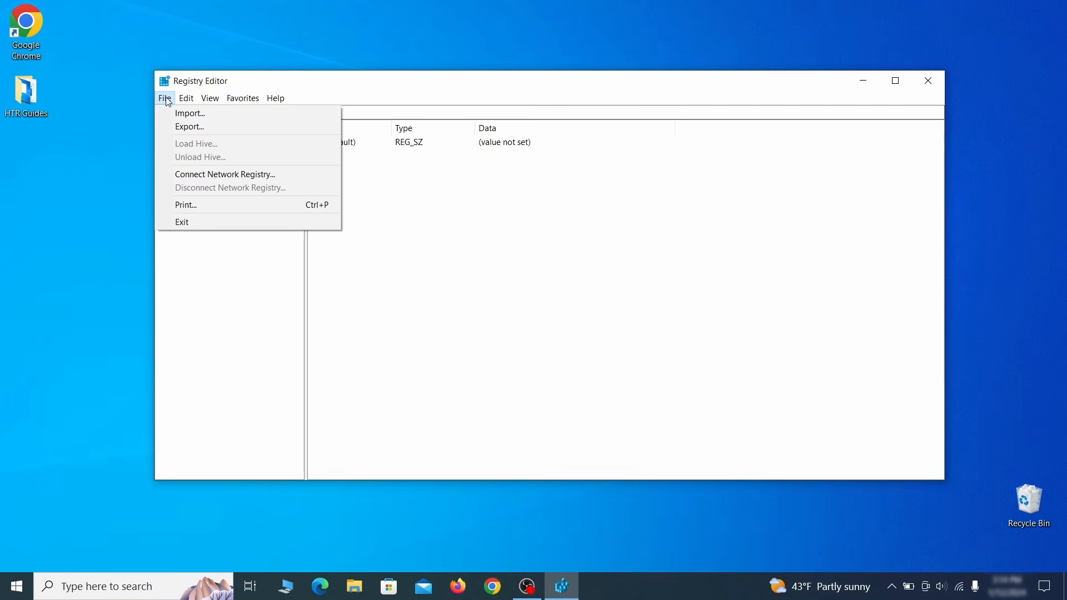
{"action": "left_click", "coordinate": [257, 127]}
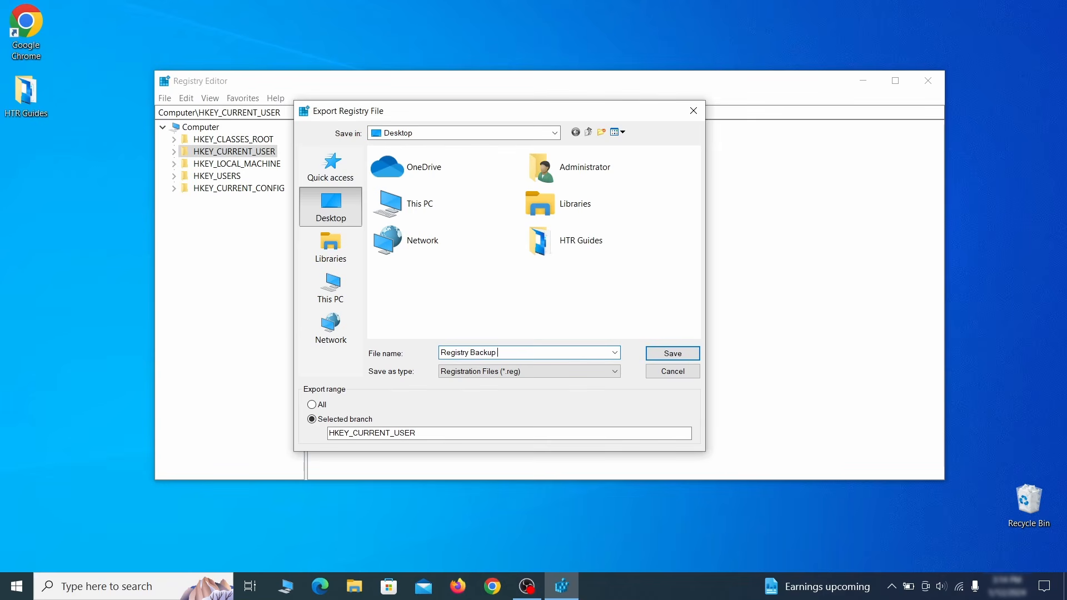
{"action": "left_click", "coordinate": [312, 407]}
{"action": "key", "text": "Return"}
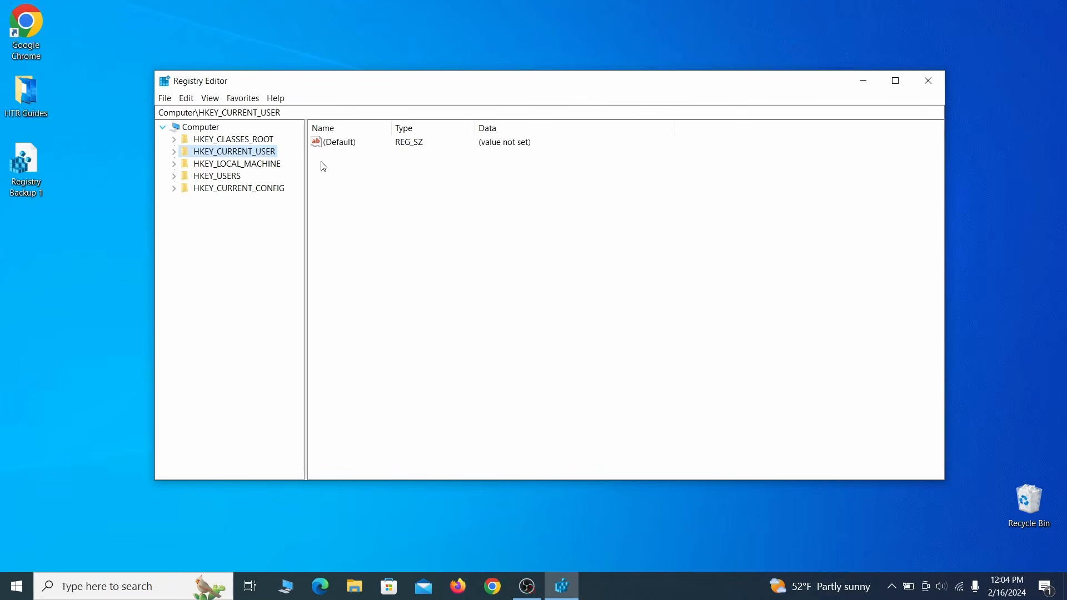
Step: Import the Registry Backup 1 file into Registry Editor
{"action": "left_click", "coordinate": [164, 99]}
{"action": "left_click", "coordinate": [231, 115]}
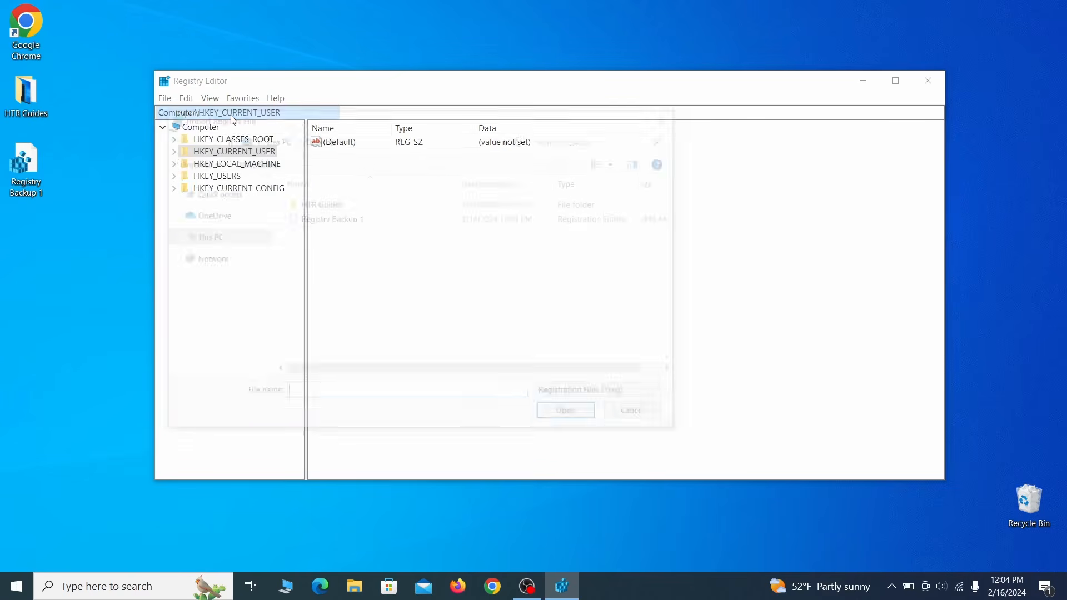
{"action": "left_click", "coordinate": [371, 222]}
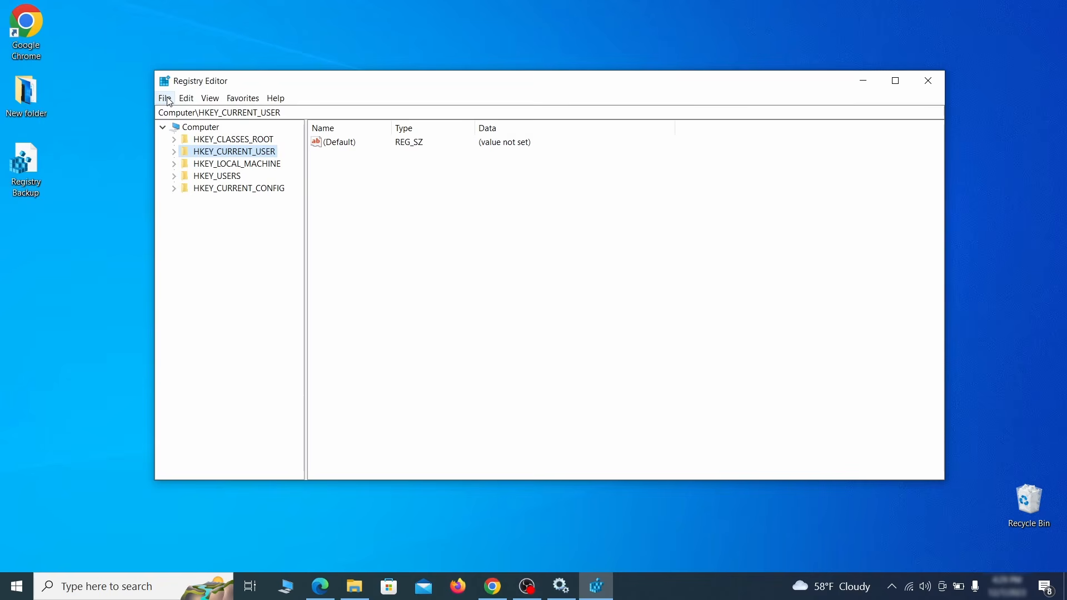
Step: Search the registry for 'Example Malw' and target the malware's Reopen key for deletion
{"action": "left_click", "coordinate": [165, 98]}
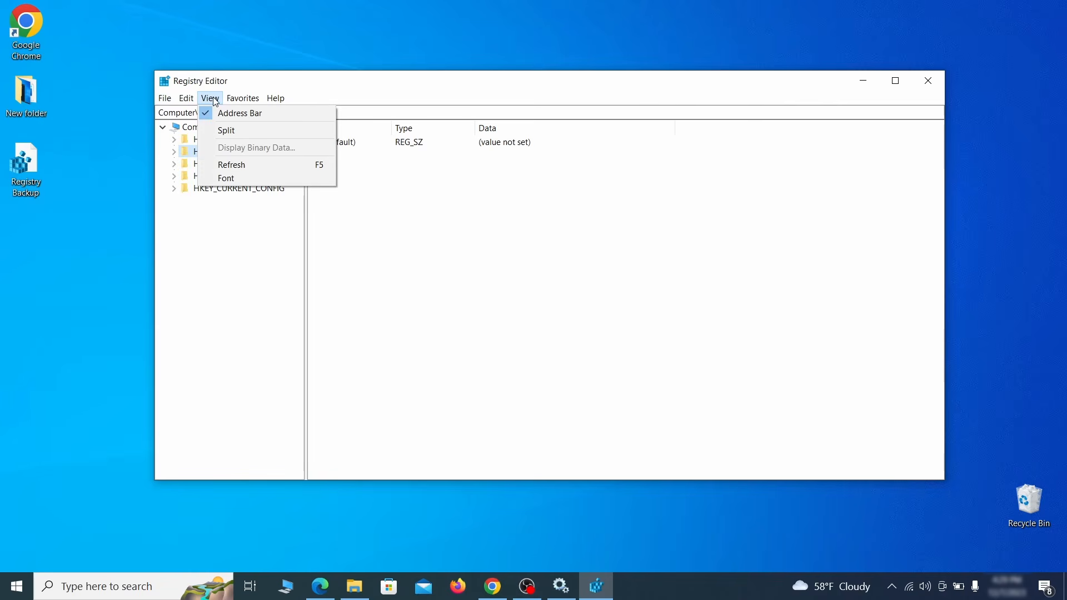
{"action": "mouse_move", "coordinate": [191, 101]}
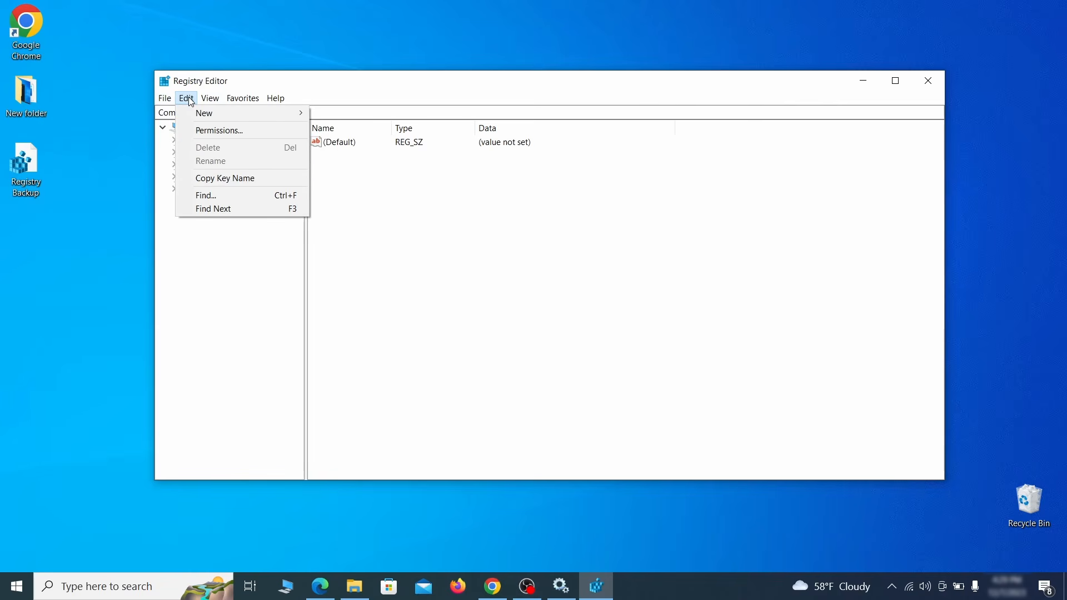
{"action": "left_click", "coordinate": [230, 195]}
{"action": "type", "text": "Exa"}
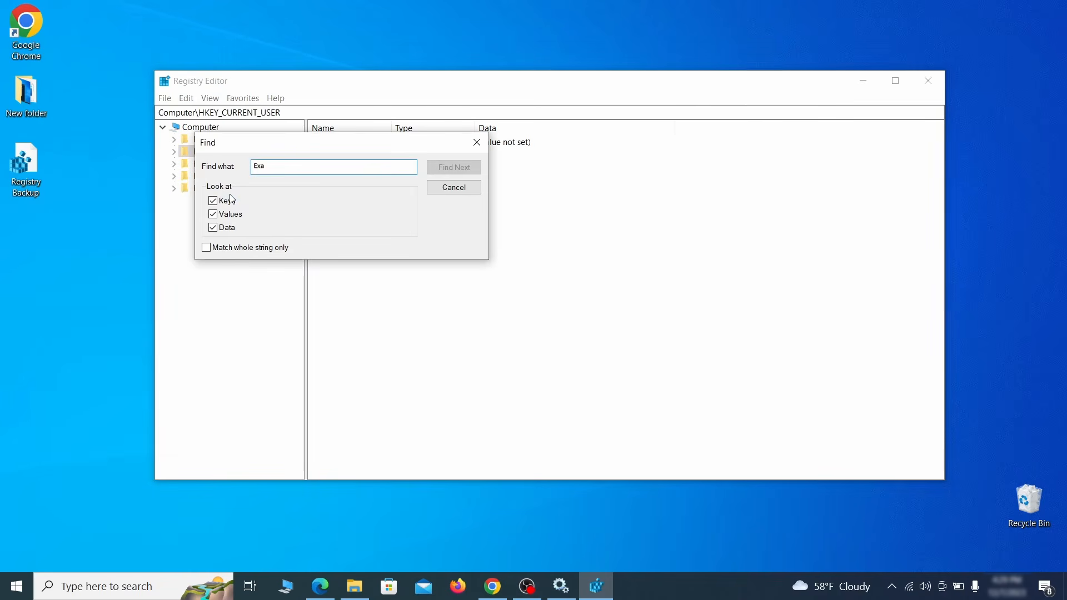
{"action": "type", "text": "mple Malware App"}
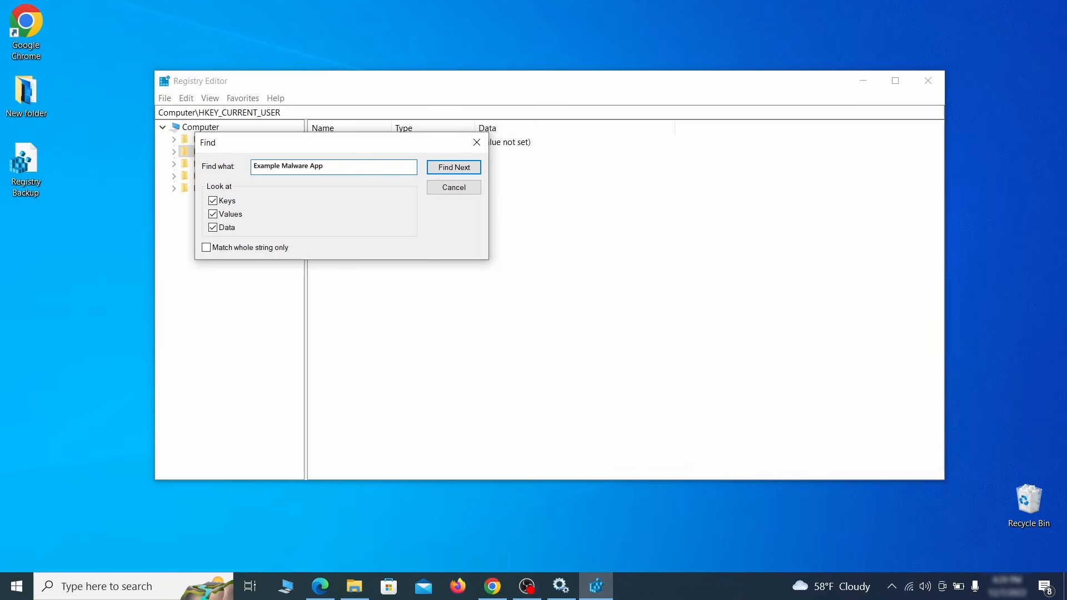
{"action": "left_click", "coordinate": [463, 168]}
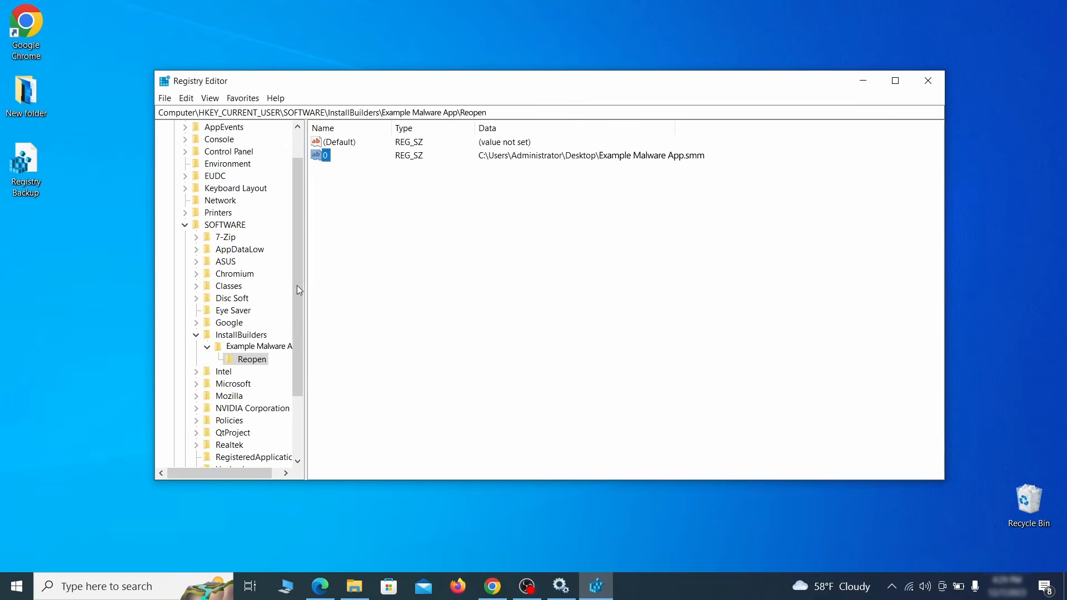
{"action": "left_click", "coordinate": [253, 360]}
{"action": "right_click", "coordinate": [259, 365]}
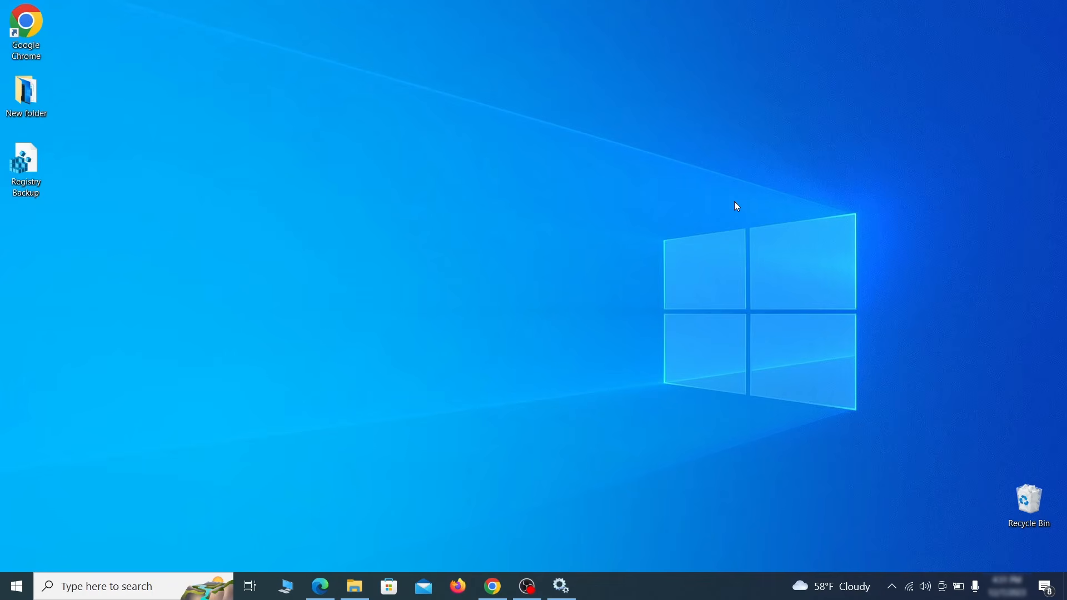
Step: Launch MRT, run a full system scan, and finish after the clean result
{"action": "key", "text": "super+r"}
{"action": "key", "text": "BackSpace"}
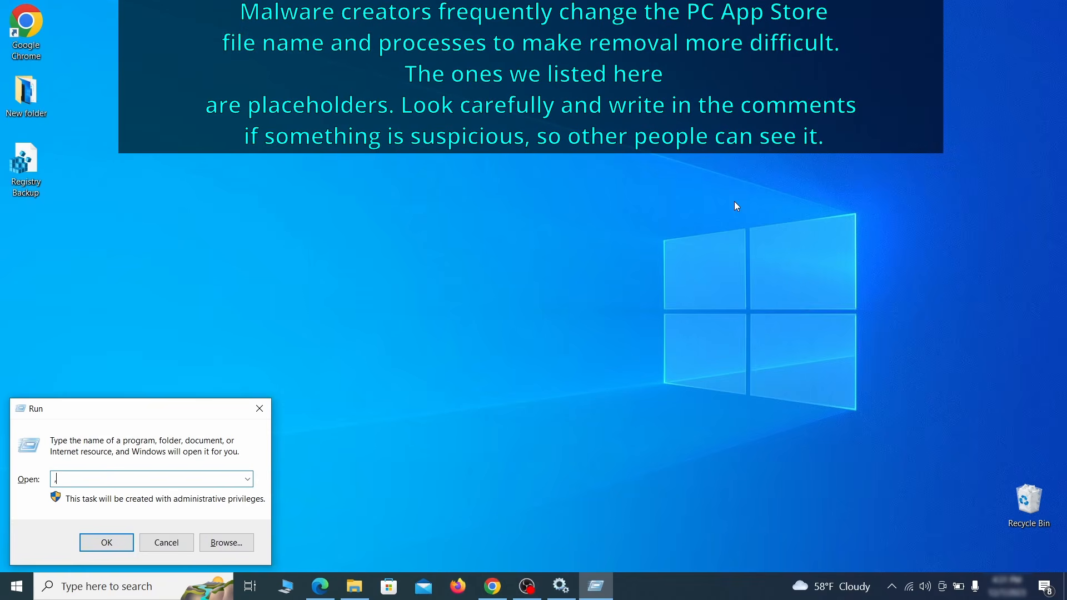
{"action": "type", "text": "M"}
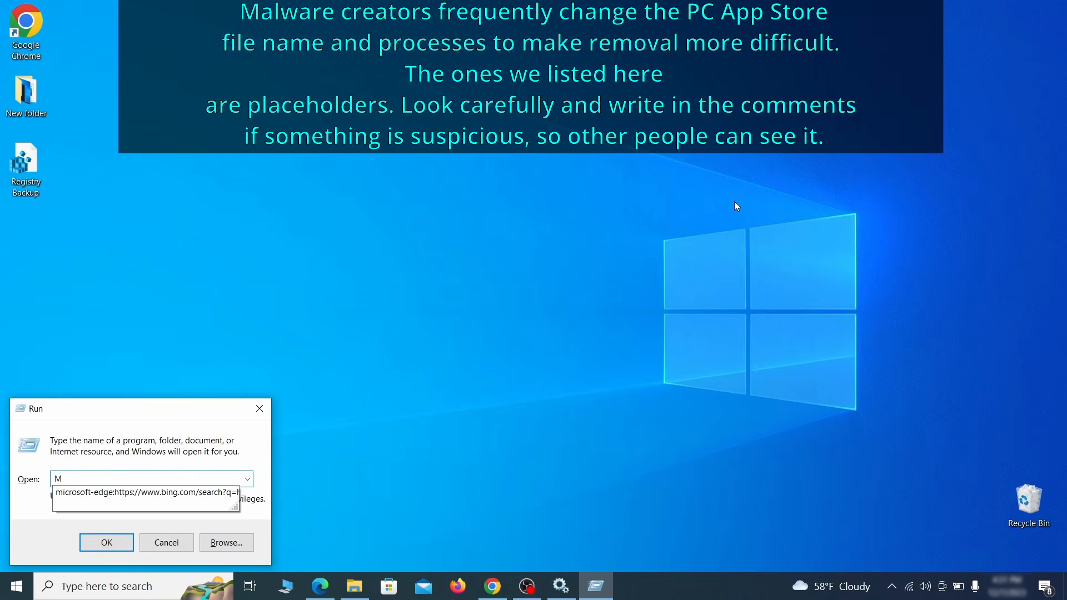
{"action": "type", "text": "RT"}
{"action": "key", "text": "Return"}
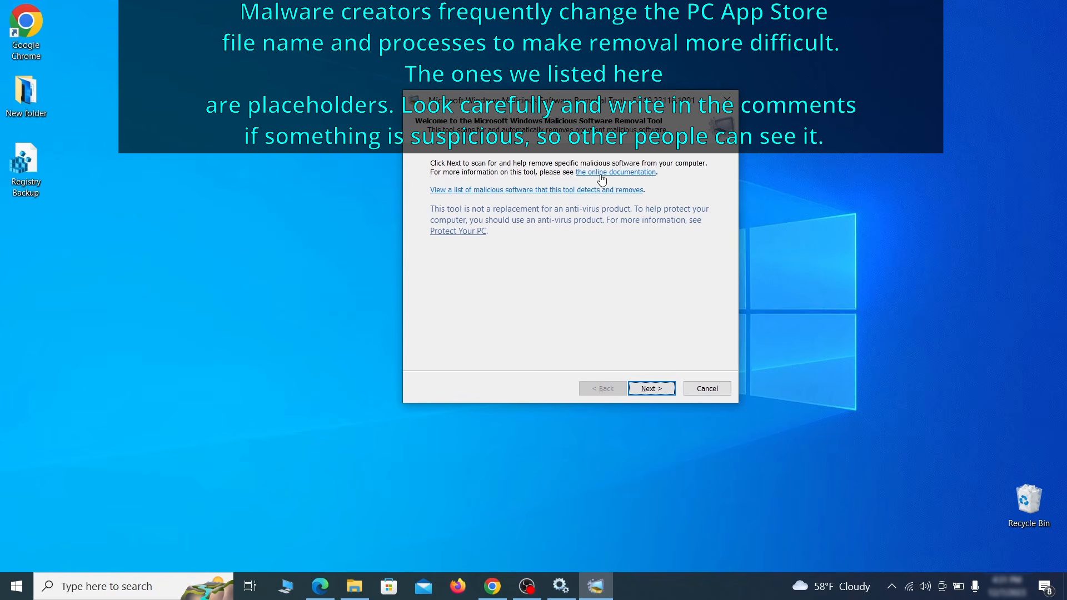
{"action": "left_click", "coordinate": [666, 393]}
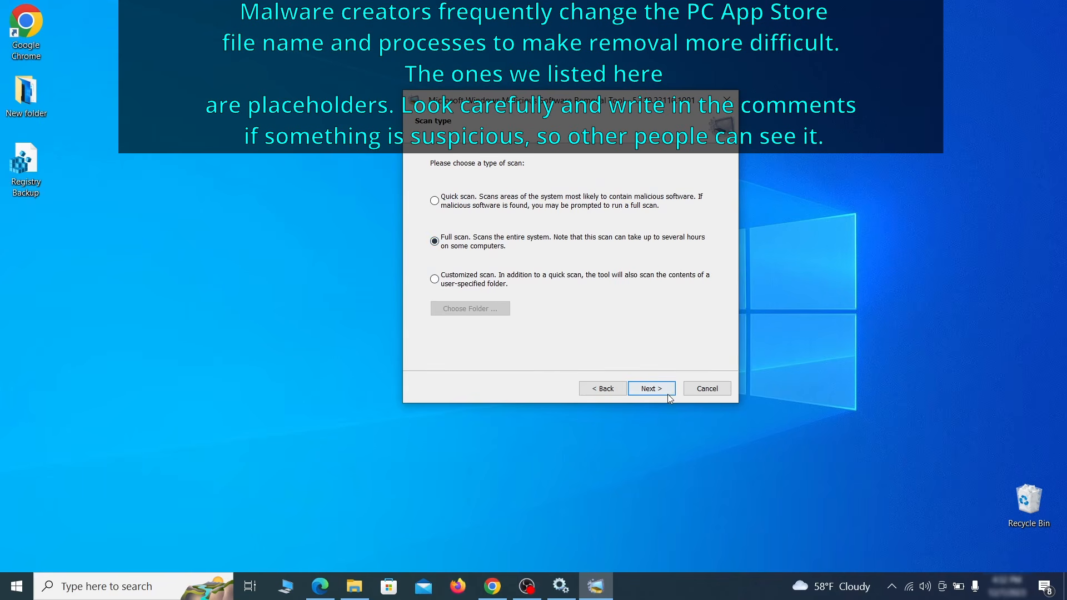
{"action": "left_click", "coordinate": [663, 392]}
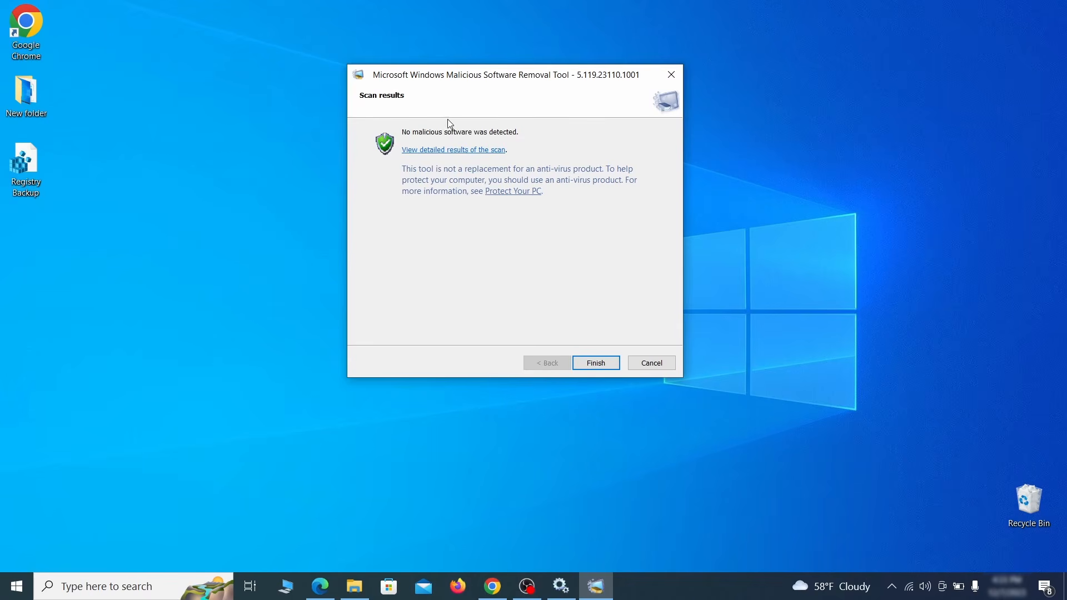
{"action": "left_click", "coordinate": [596, 363]}
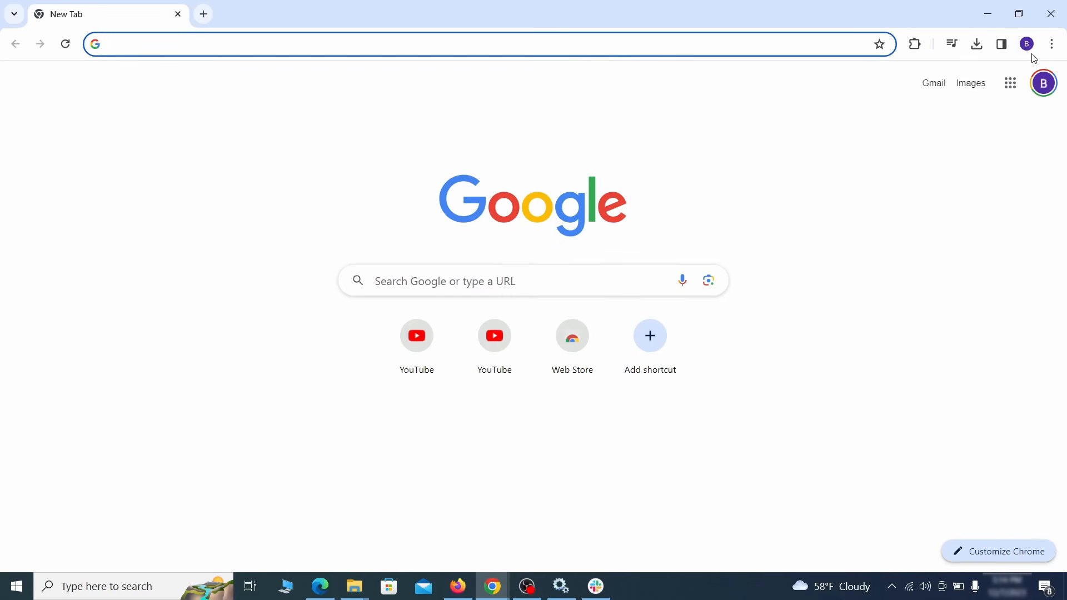
Step: Switch off the Add to Zola Button extension and begin removing it
{"action": "left_click", "coordinate": [1053, 43]}
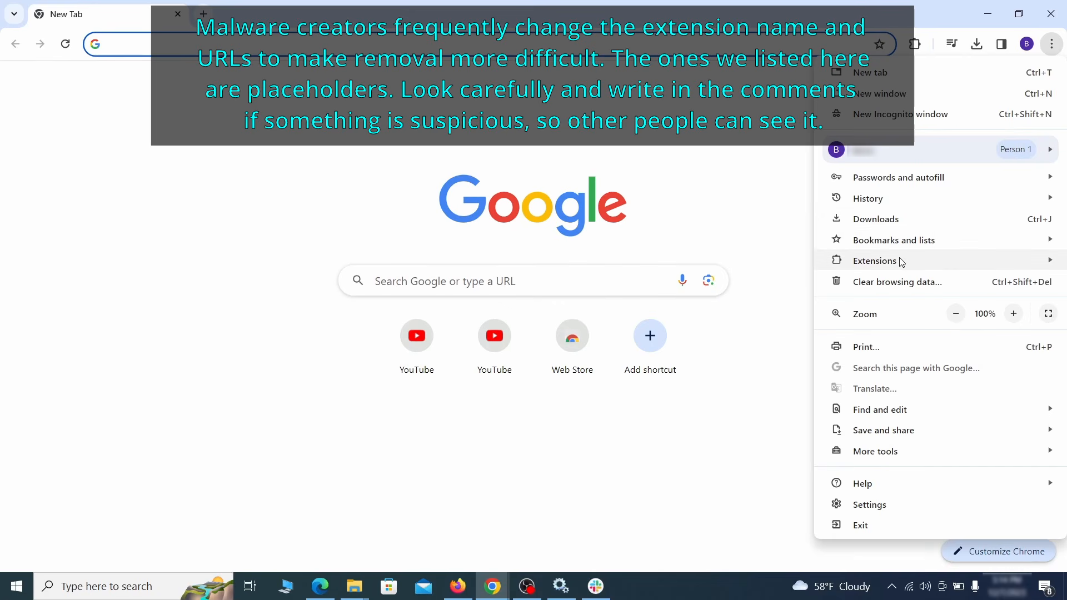
{"action": "mouse_move", "coordinate": [897, 261]}
{"action": "left_click", "coordinate": [784, 261]}
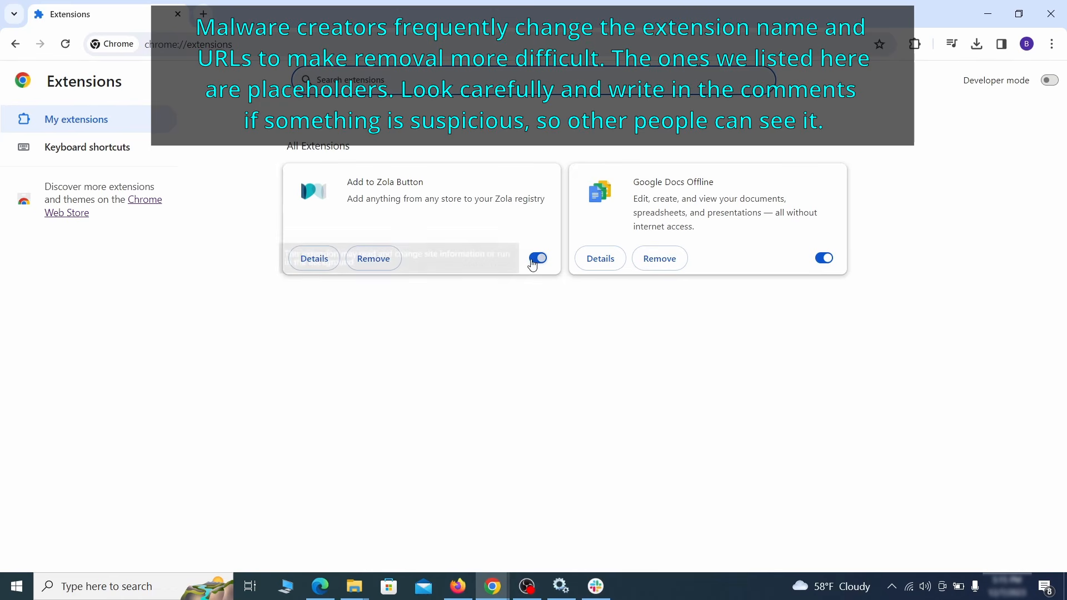
{"action": "left_click", "coordinate": [529, 264]}
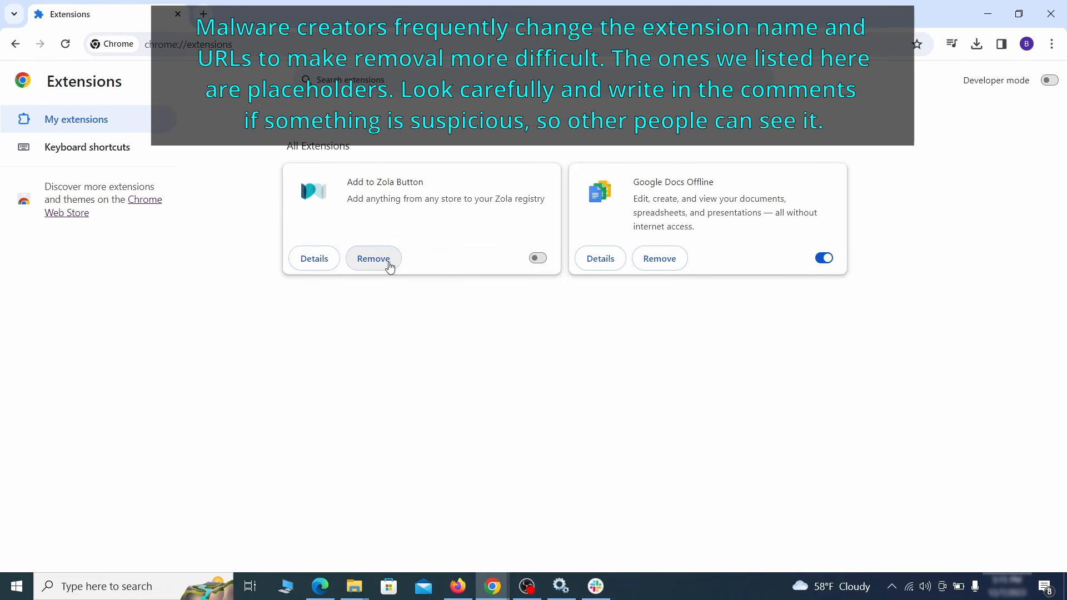
{"action": "left_click", "coordinate": [388, 266]}
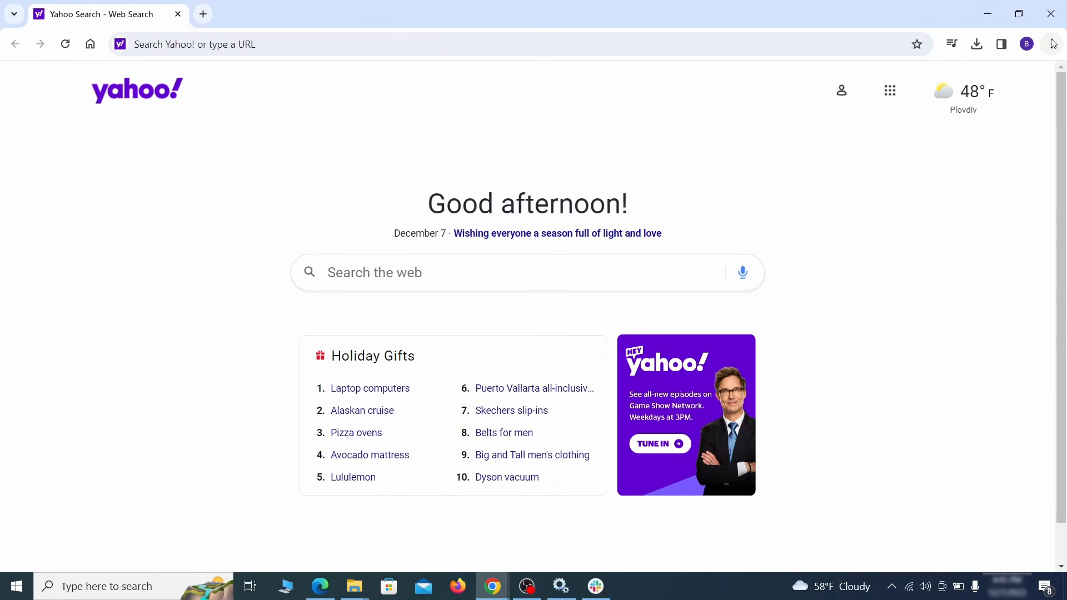
Step: Clear advanced browsing data, including autofill form data, site settings and hosted app data
{"action": "left_click", "coordinate": [1053, 44]}
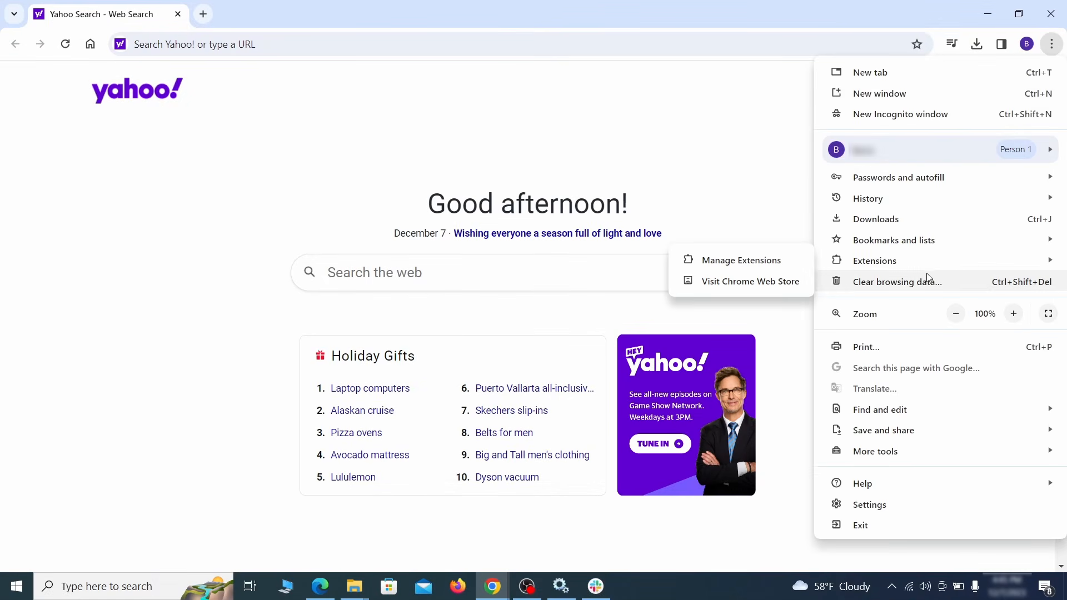
{"action": "left_click", "coordinate": [877, 503]}
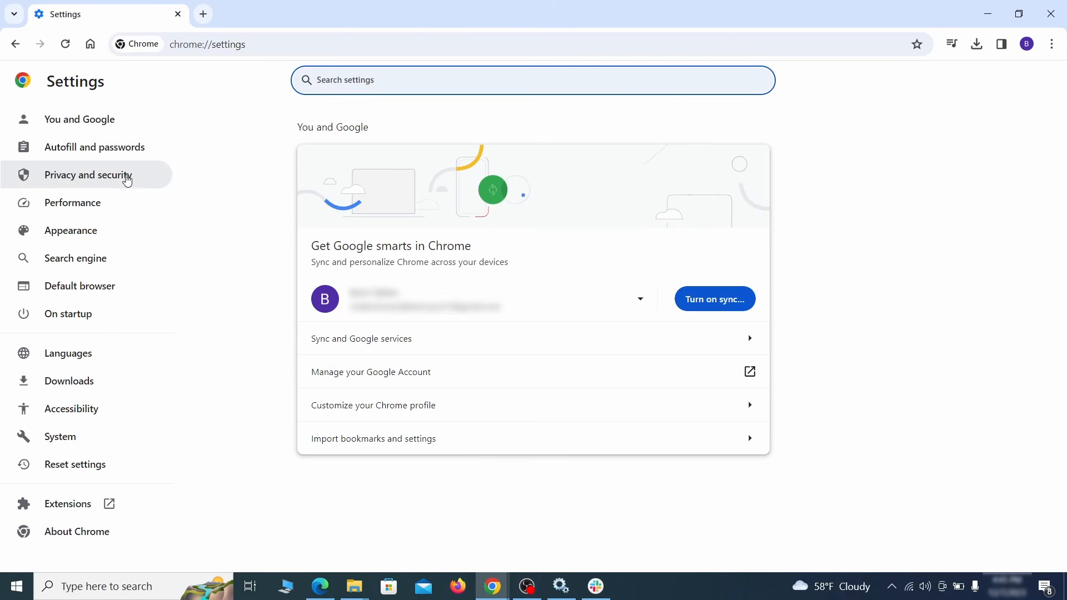
{"action": "left_click", "coordinate": [125, 174]}
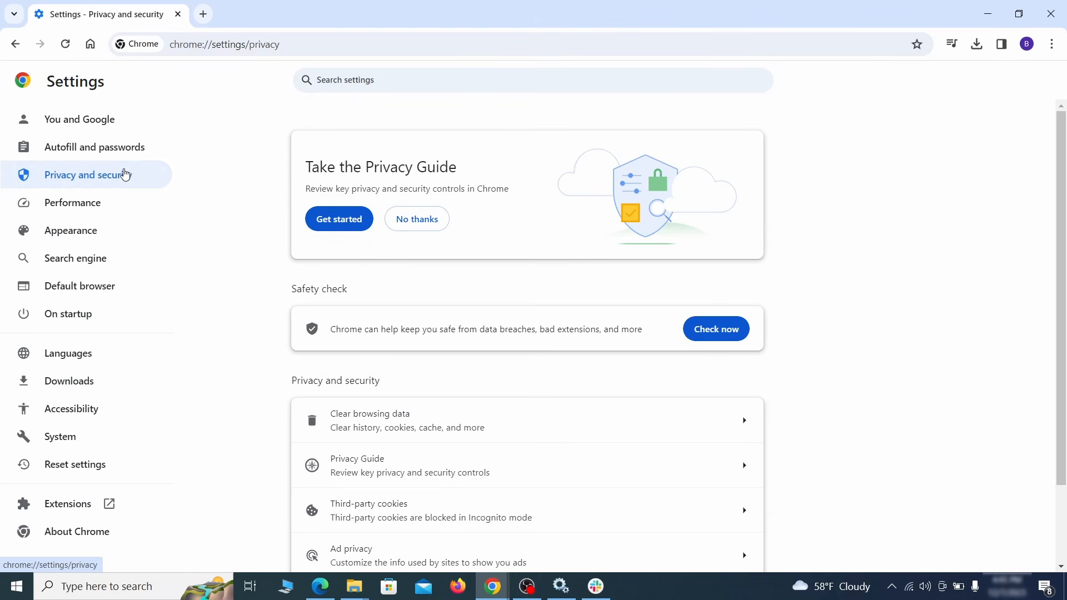
{"action": "scroll", "coordinate": [849, 367], "scroll_direction": "down", "scroll_amount": 1}
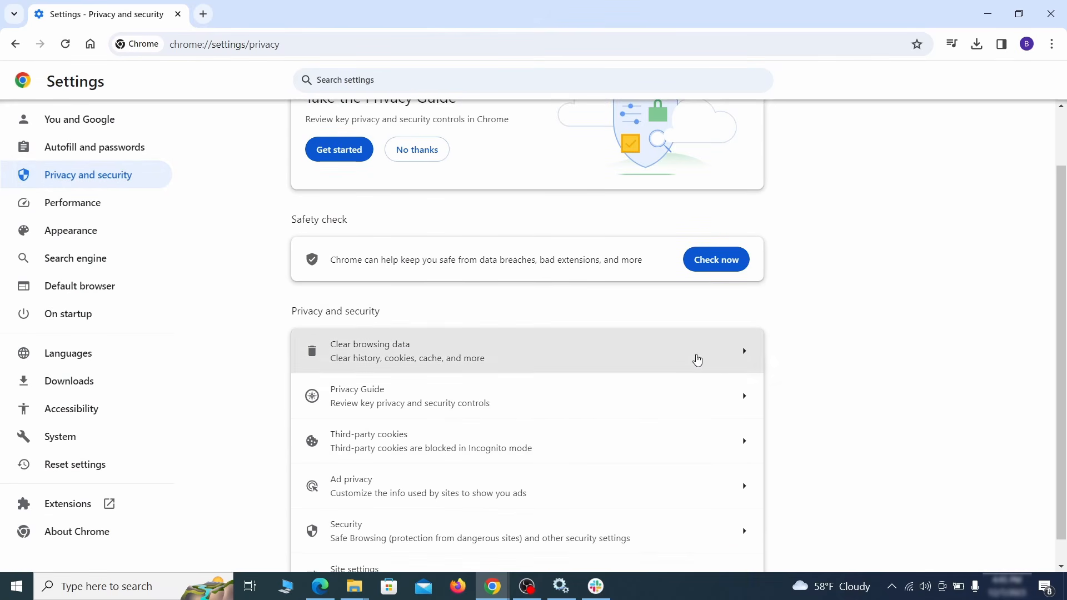
{"action": "left_click", "coordinate": [695, 360]}
{"action": "left_click", "coordinate": [489, 199]}
{"action": "left_click", "coordinate": [595, 199]}
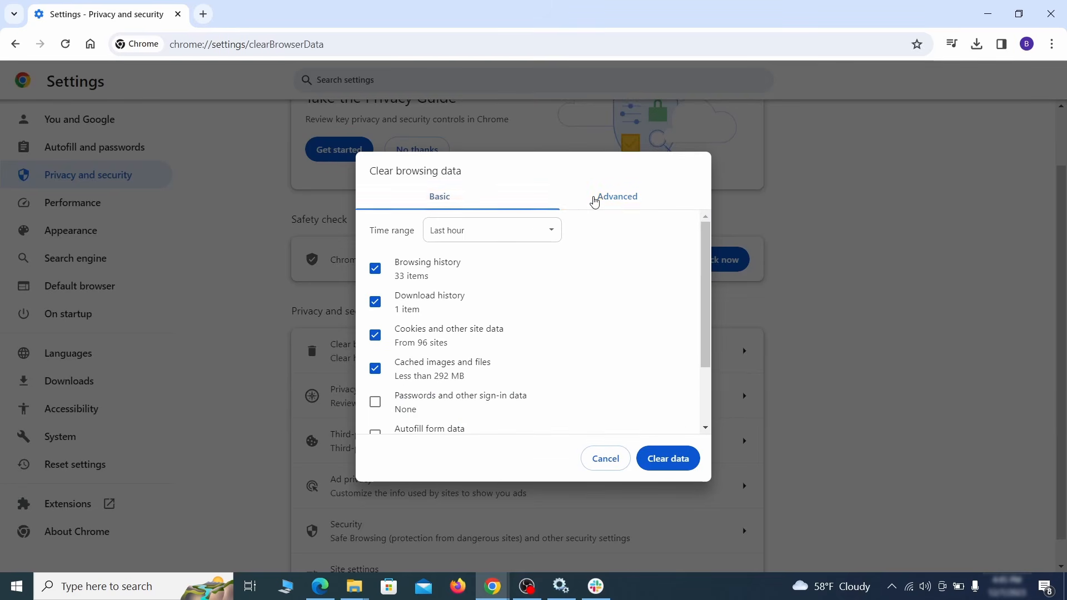
{"action": "scroll", "coordinate": [541, 317], "scroll_direction": "down", "scroll_amount": 2}
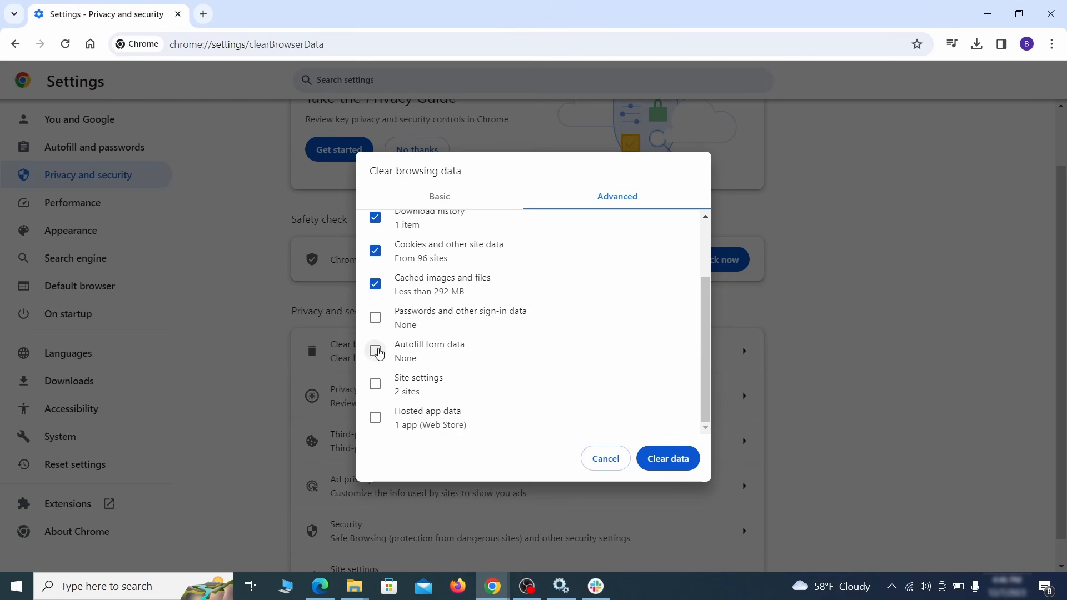
{"action": "left_click", "coordinate": [375, 352]}
{"action": "left_click", "coordinate": [375, 385]}
{"action": "left_click", "coordinate": [376, 418]}
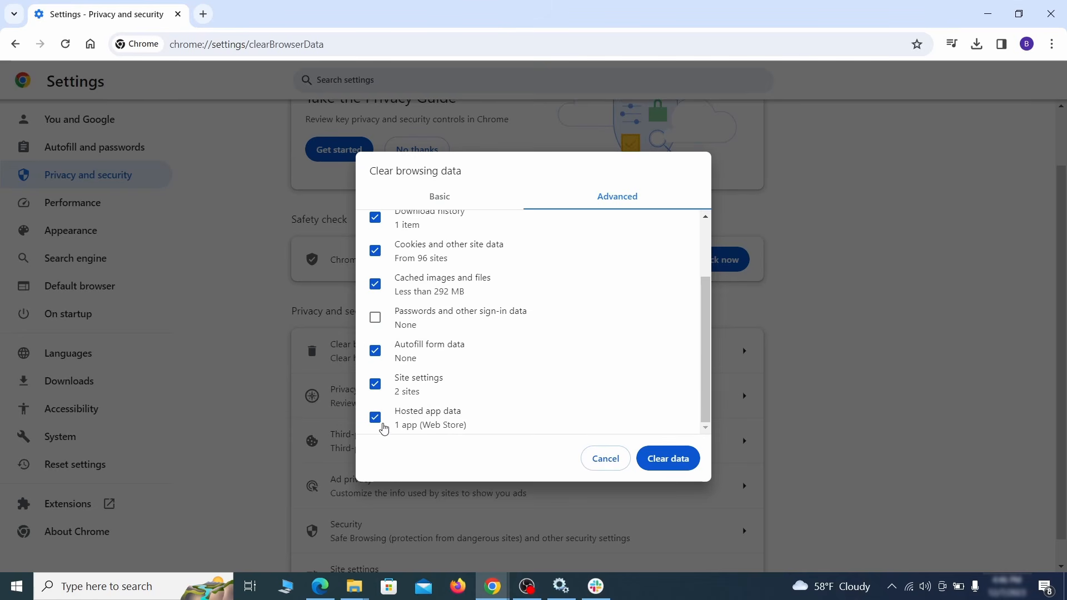
{"action": "left_click", "coordinate": [670, 459]}
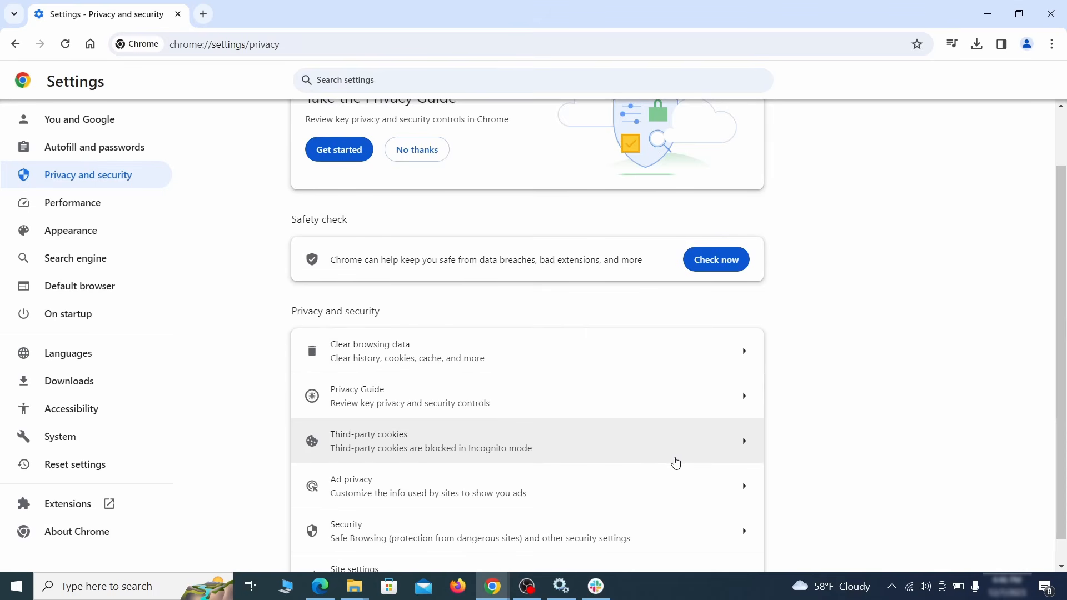
Step: Review the location and camera permissions in Site settings
{"action": "scroll", "coordinate": [800, 365], "scroll_direction": "down", "scroll_amount": 1}
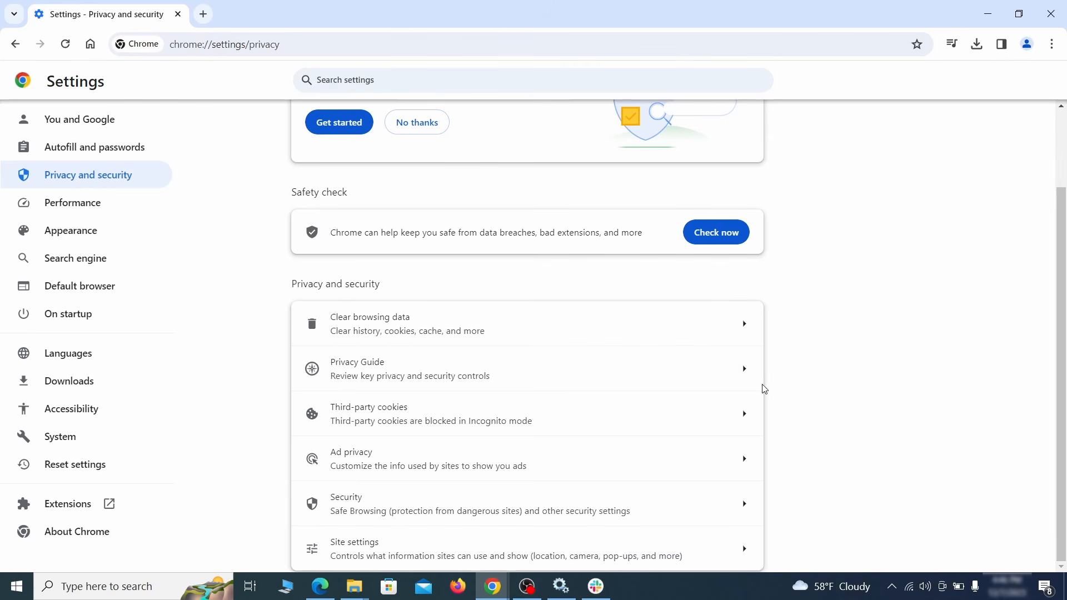
{"action": "left_click", "coordinate": [519, 545]}
{"action": "scroll", "coordinate": [766, 339], "scroll_direction": "down", "scroll_amount": 1}
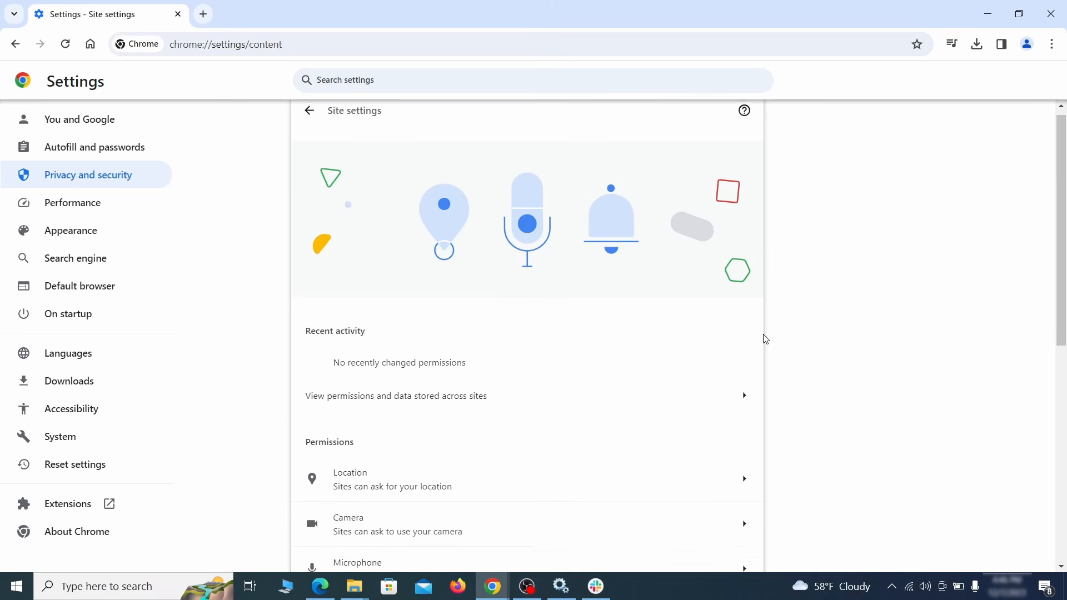
{"action": "scroll", "coordinate": [766, 339], "scroll_direction": "down", "scroll_amount": 3}
{"action": "scroll", "coordinate": [786, 319], "scroll_direction": "down", "scroll_amount": 1}
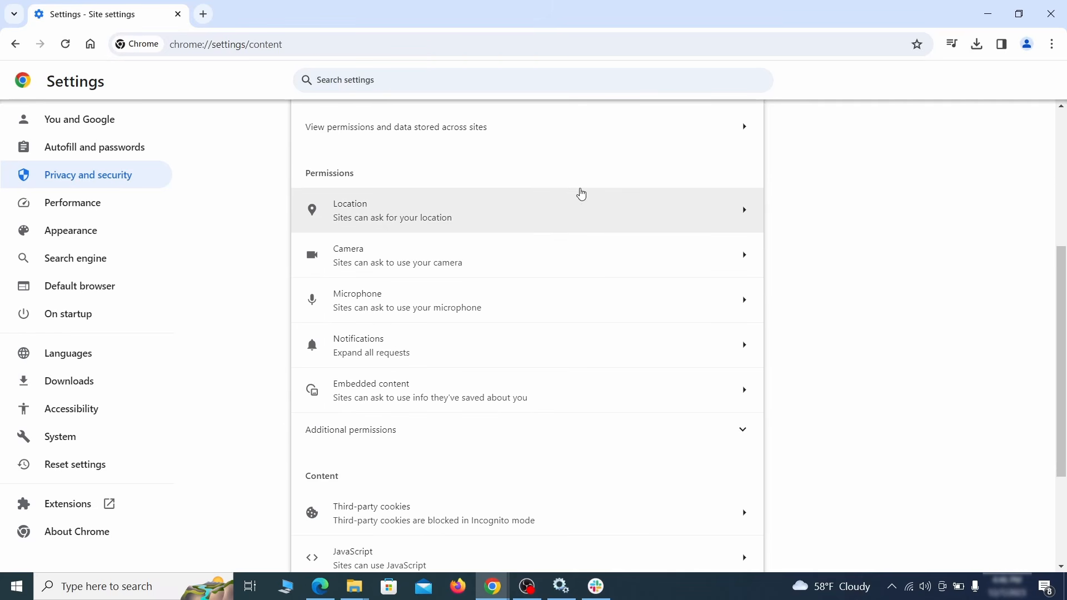
{"action": "left_click", "coordinate": [538, 221]}
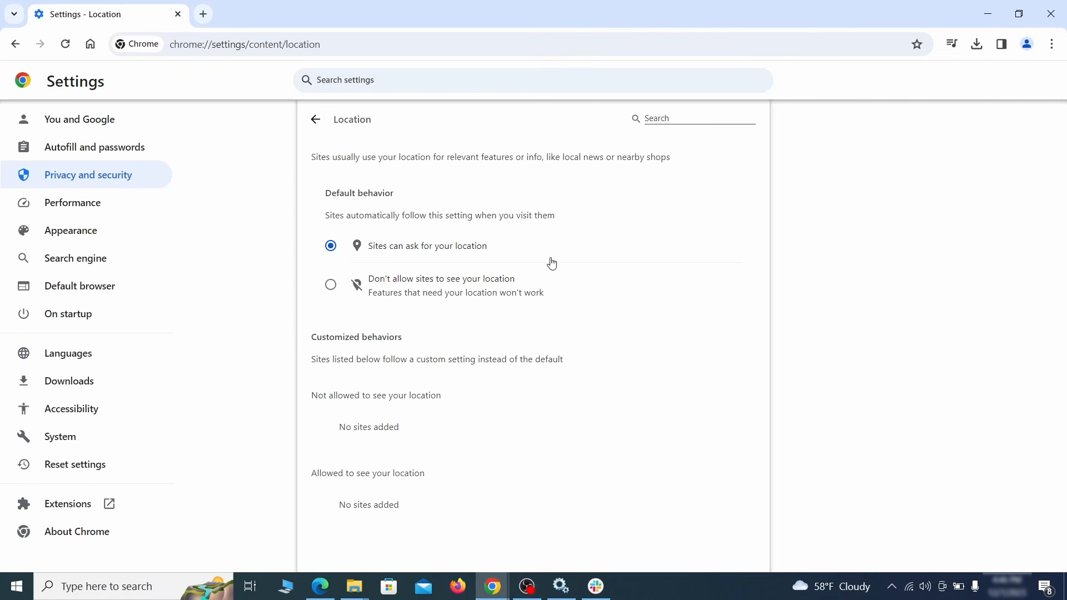
{"action": "left_click", "coordinate": [15, 44]}
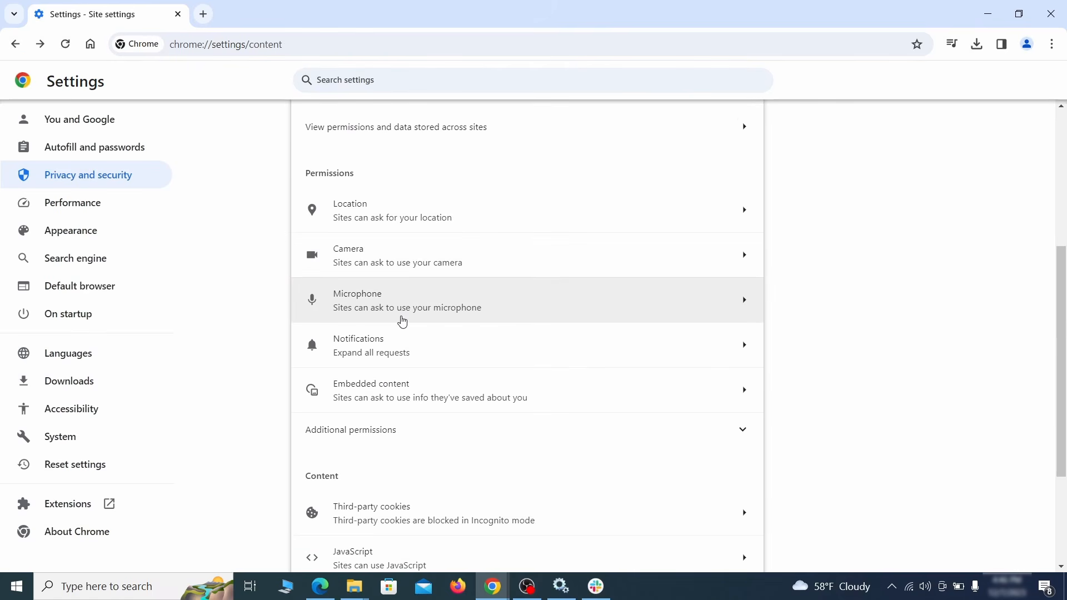
{"action": "left_click", "coordinate": [424, 261]}
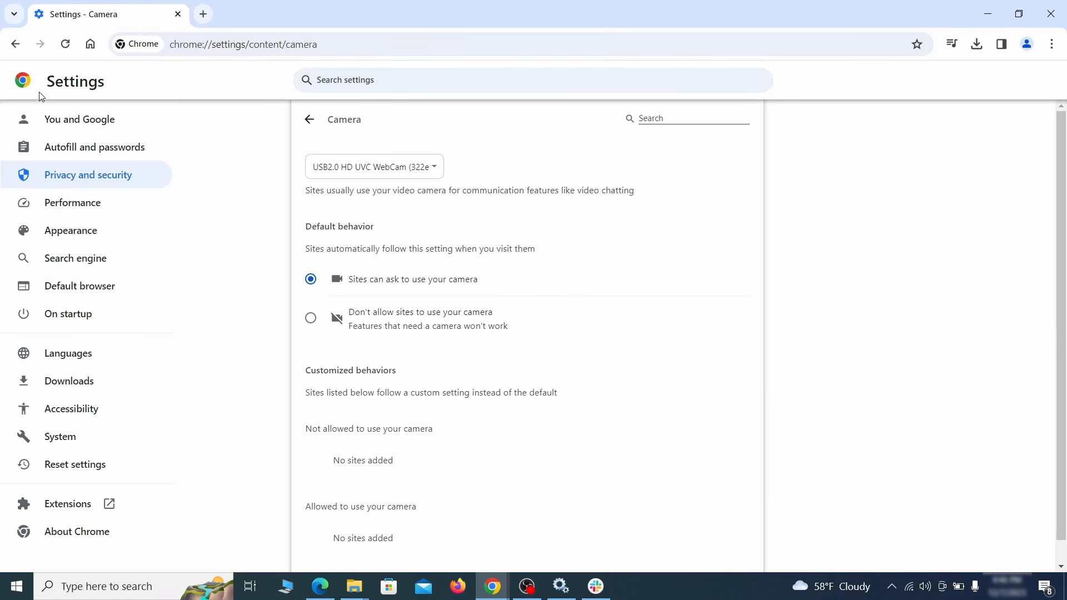
{"action": "scroll", "coordinate": [272, 362], "scroll_direction": "down", "scroll_amount": 1}
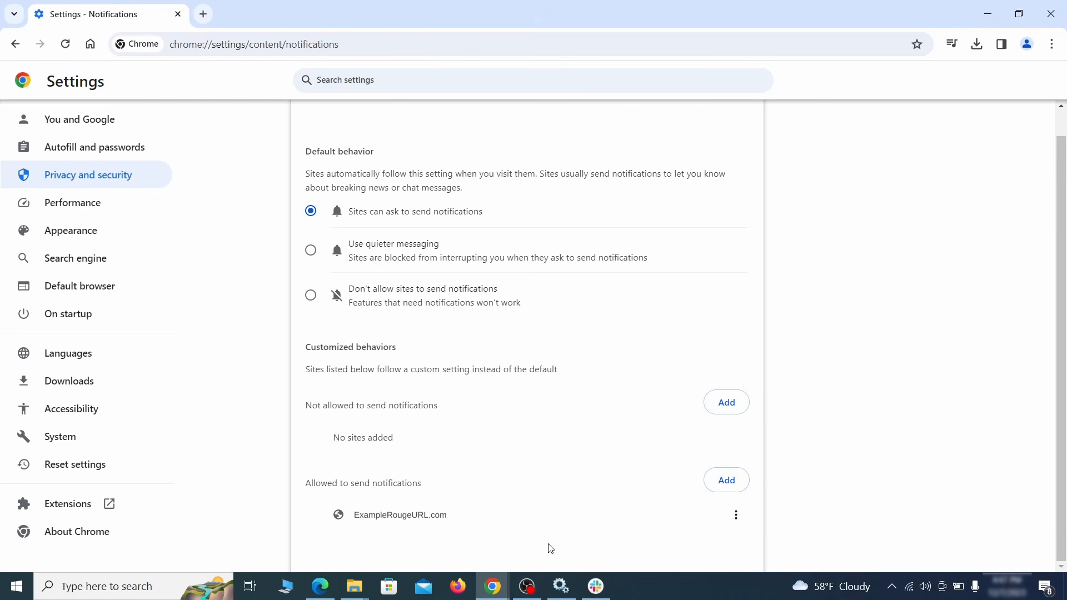
Step: Remove ExampleRougeURL.com from notification permissions and third-party cookie exceptions
{"action": "left_click", "coordinate": [737, 516]}
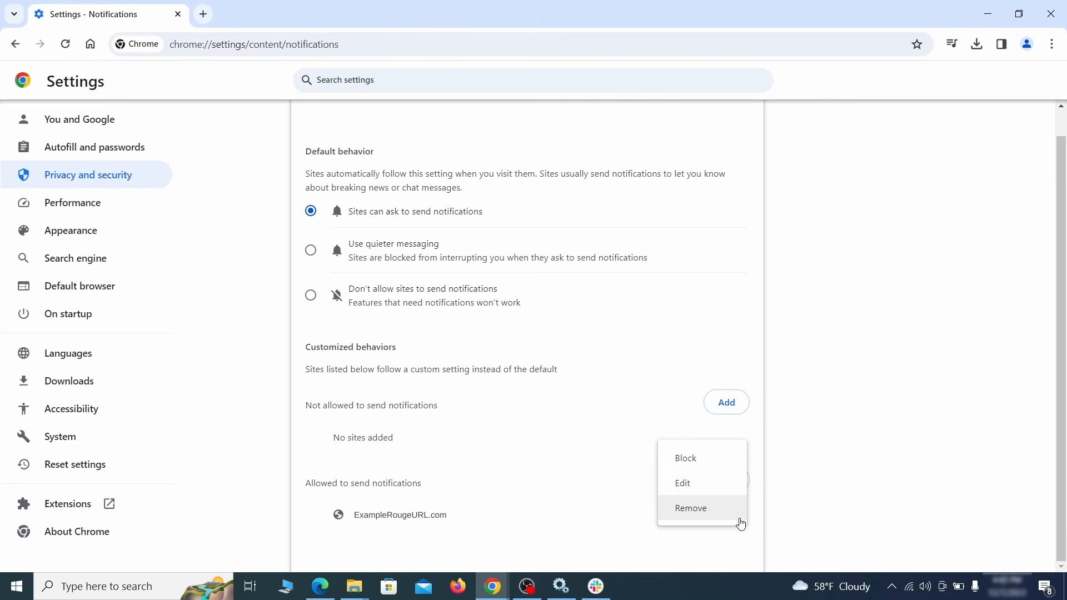
{"action": "left_click", "coordinate": [703, 509]}
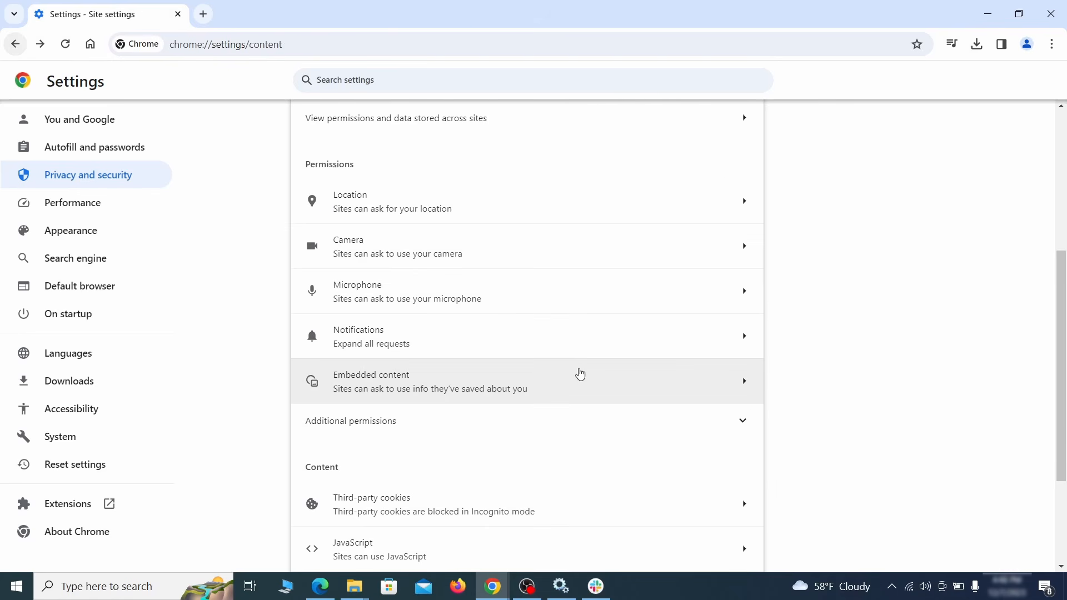
{"action": "scroll", "coordinate": [577, 374], "scroll_direction": "down", "scroll_amount": 3}
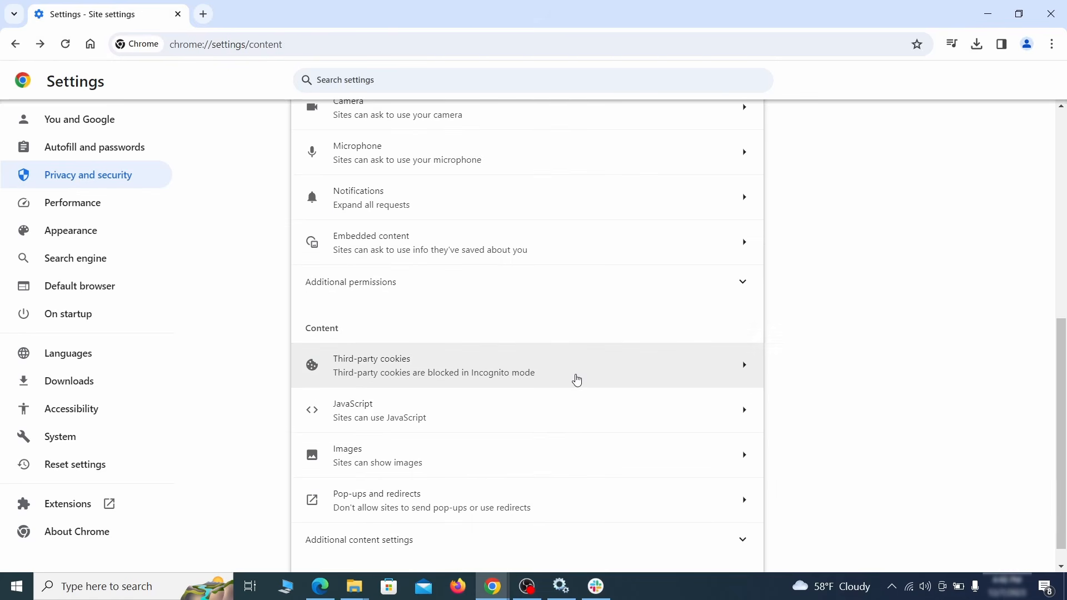
{"action": "left_click", "coordinate": [574, 378]}
{"action": "scroll", "coordinate": [588, 412], "scroll_direction": "down", "scroll_amount": 5}
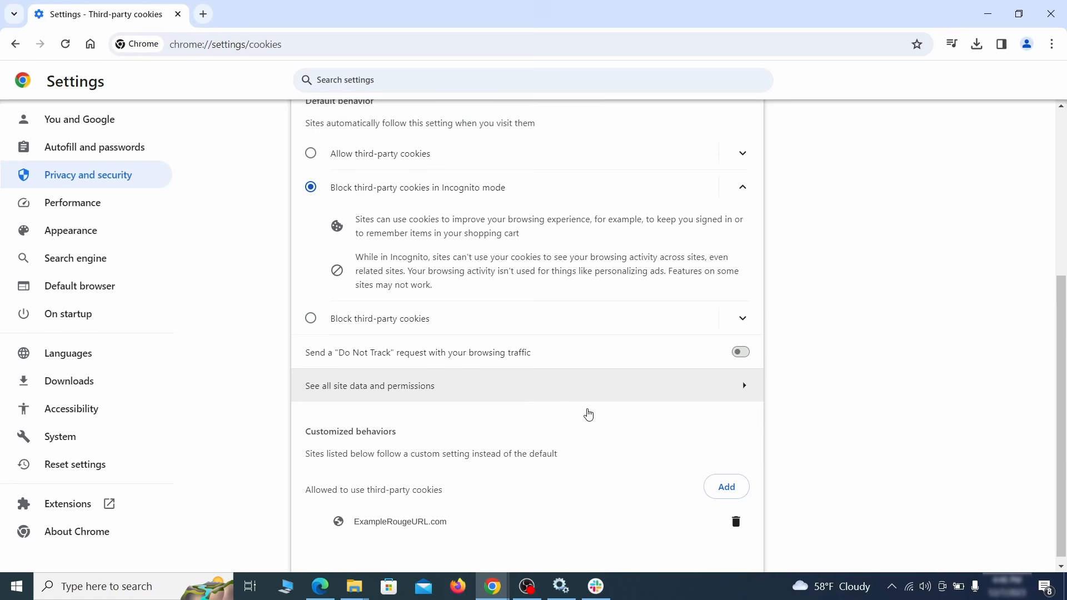
{"action": "left_click", "coordinate": [739, 525]}
{"action": "key", "text": "alt+Left"}
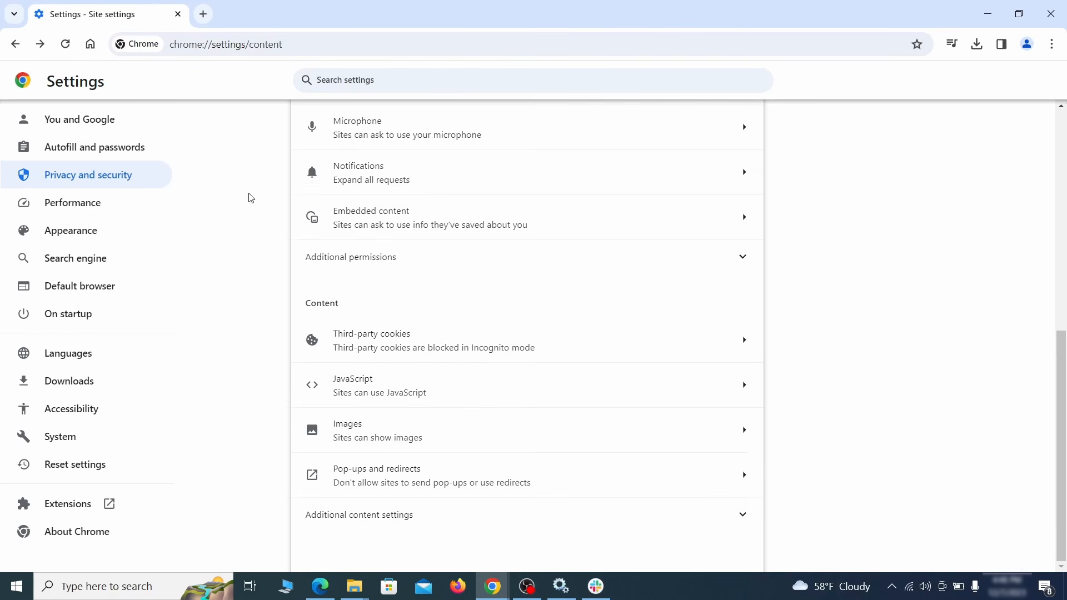
Step: Delete the rogue custom home page address in Appearance settings
{"action": "left_click", "coordinate": [145, 233]}
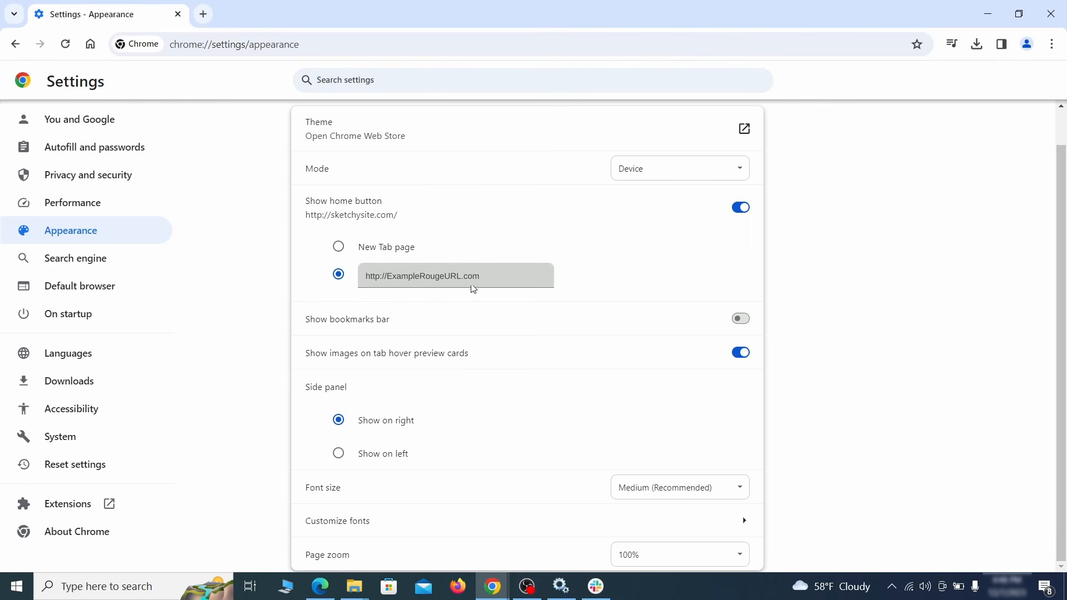
{"action": "left_click_drag", "start_coordinate": [474, 289], "coordinate": [353, 278]}
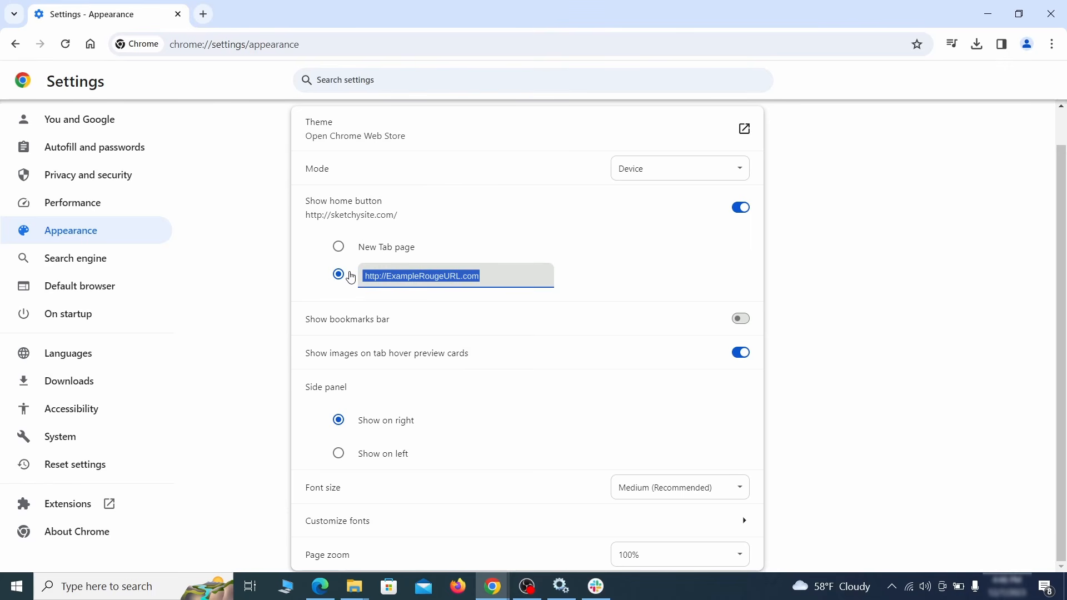
{"action": "key", "text": "BackSpace"}
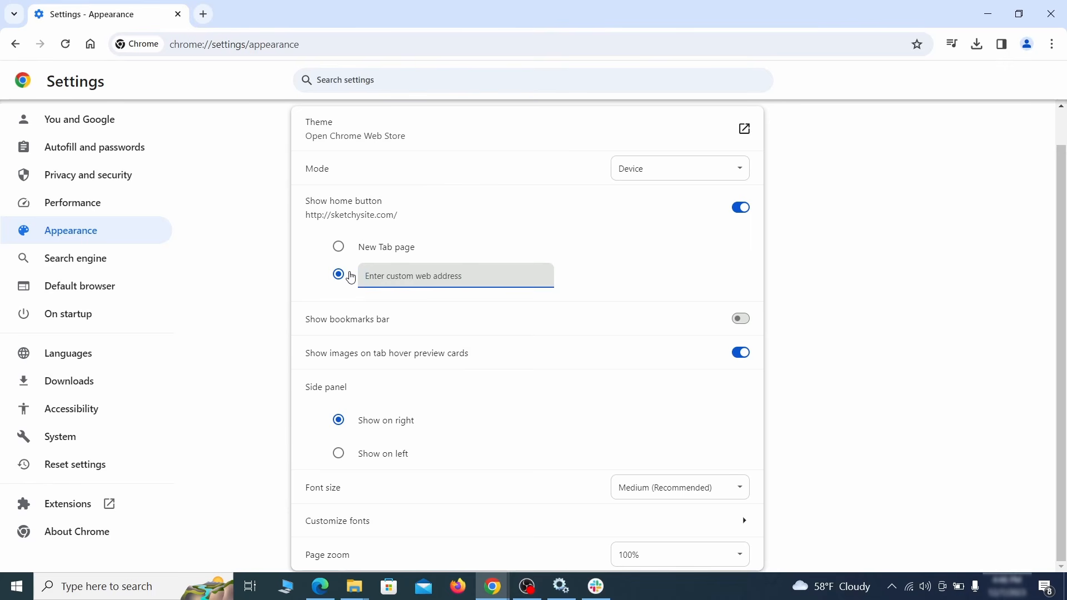
Step: Make Google the default search engine and delete the ExampleRougeURL.com search shortcut
{"action": "left_click", "coordinate": [110, 260]}
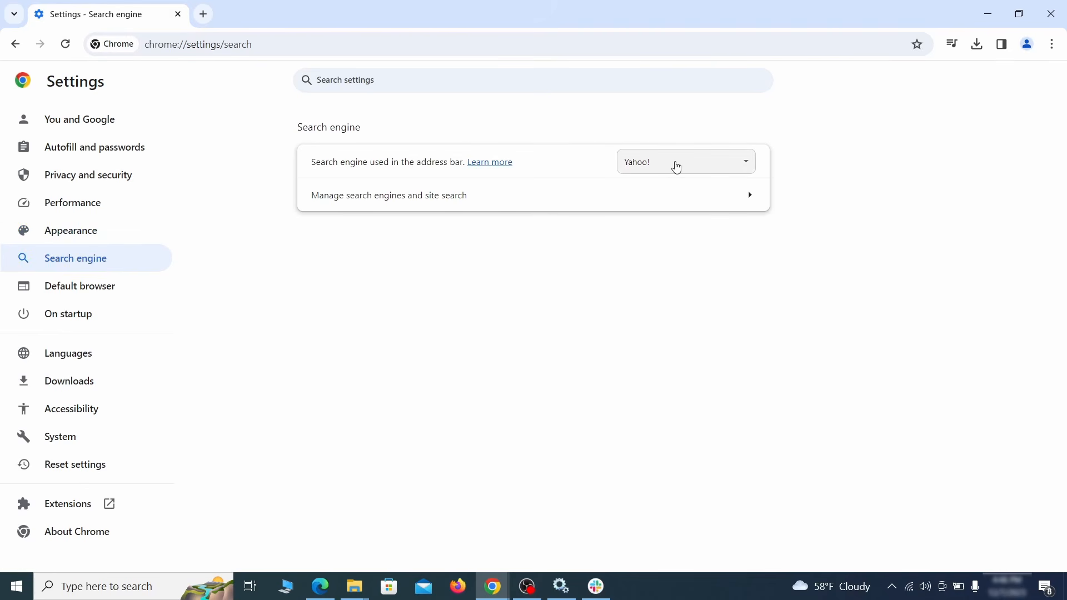
{"action": "left_click", "coordinate": [731, 167]}
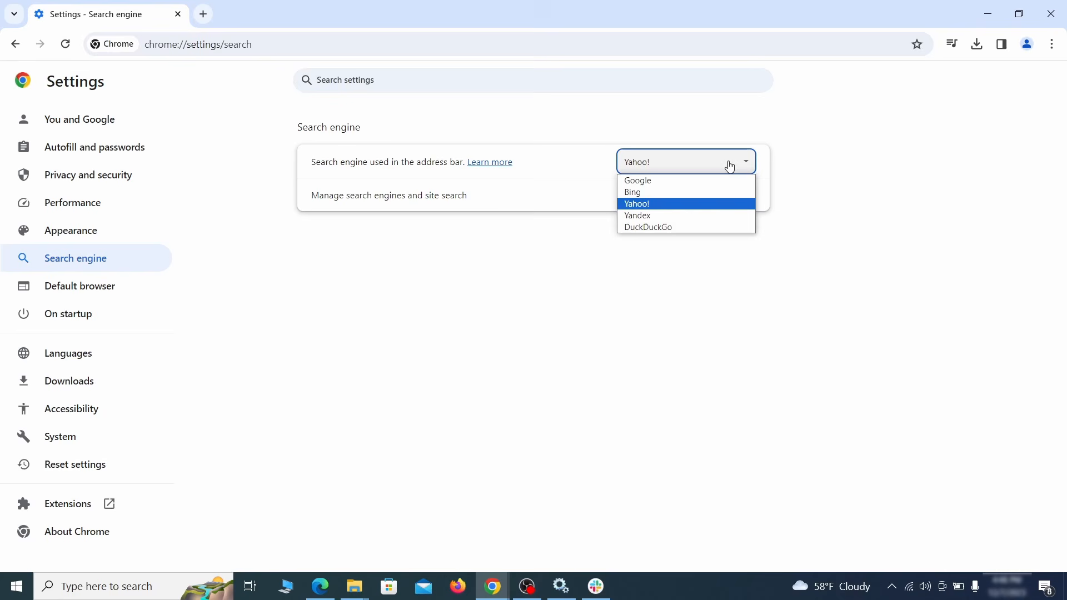
{"action": "left_click", "coordinate": [699, 180]}
{"action": "left_click", "coordinate": [685, 204]}
{"action": "scroll", "coordinate": [690, 289], "scroll_direction": "down", "scroll_amount": 8}
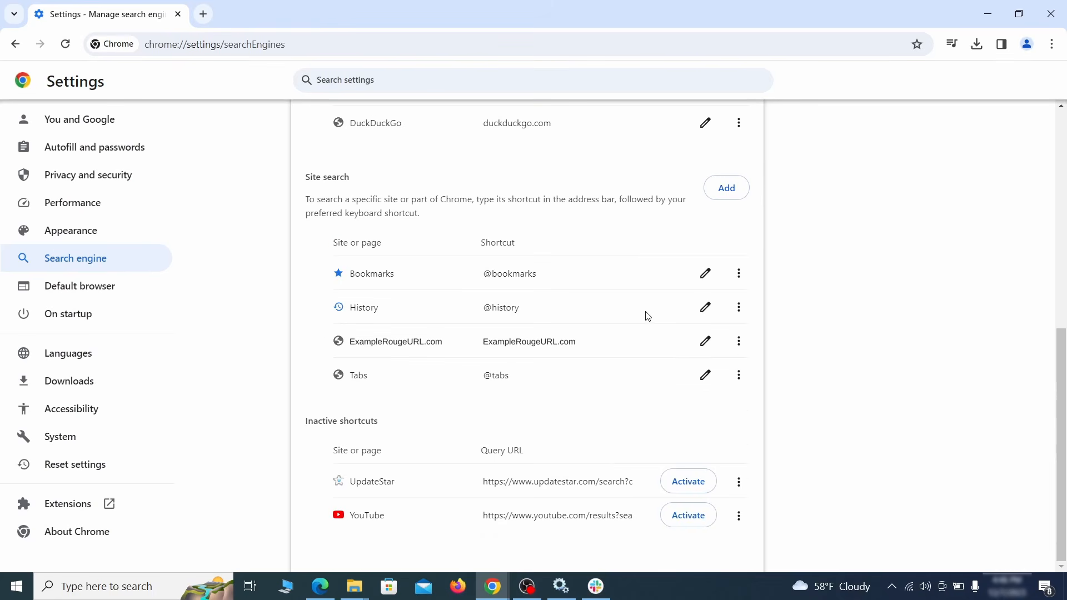
{"action": "left_click", "coordinate": [739, 341]}
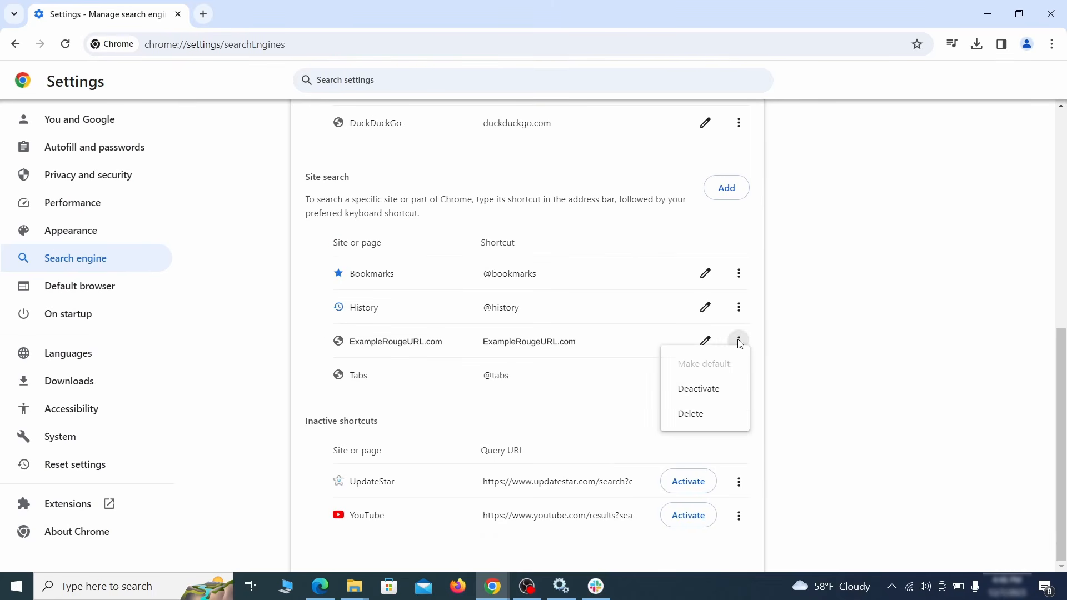
{"action": "left_click", "coordinate": [692, 416]}
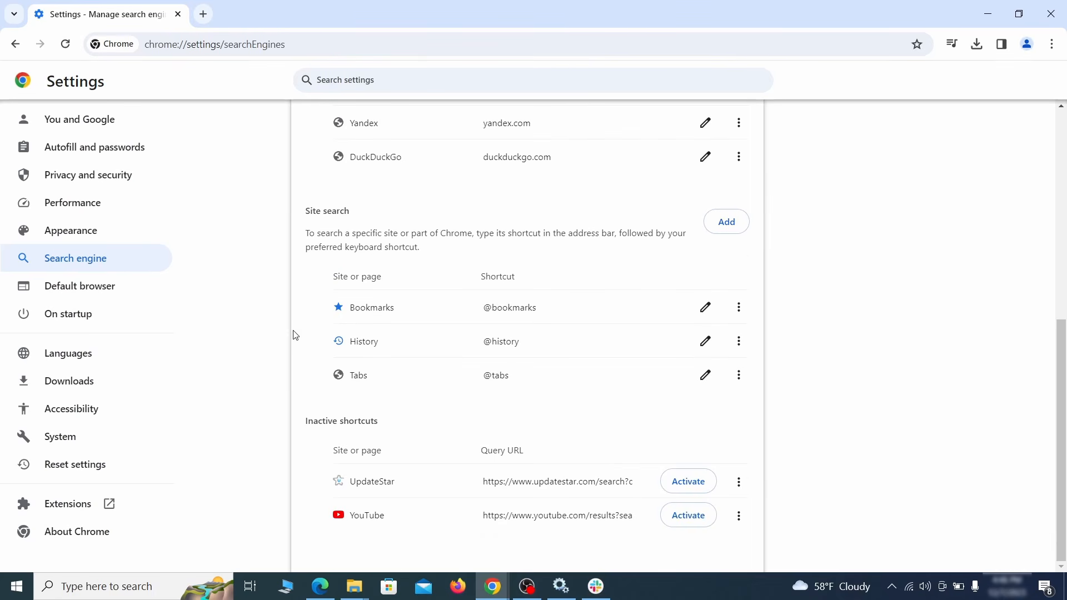
Step: Remove ExampleRougeURL.com from Chrome's startup pages
{"action": "left_click", "coordinate": [81, 313]}
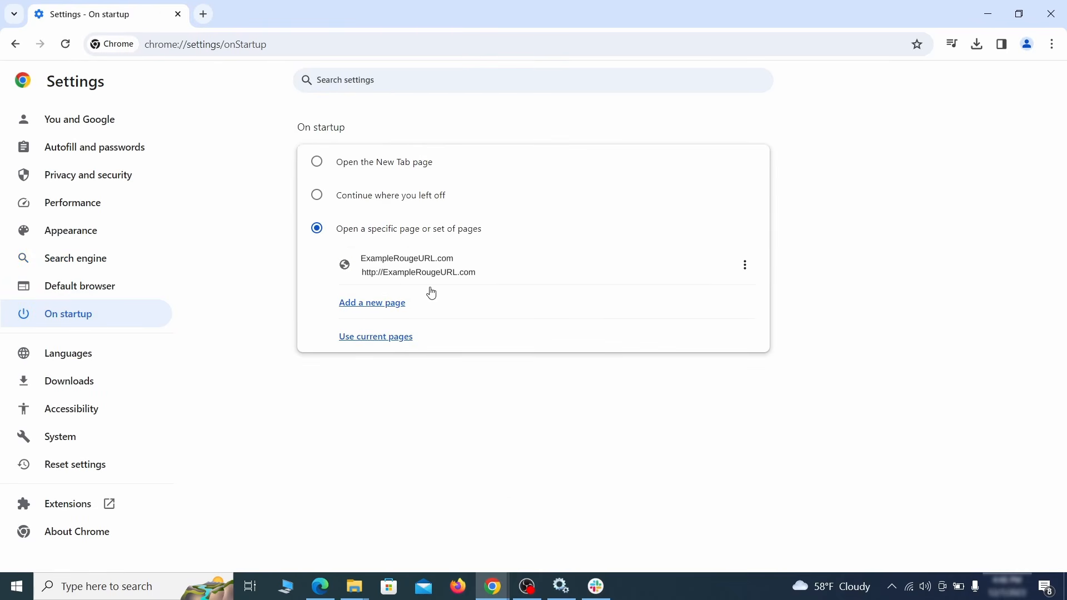
{"action": "left_click", "coordinate": [745, 265]}
{"action": "left_click", "coordinate": [712, 299]}
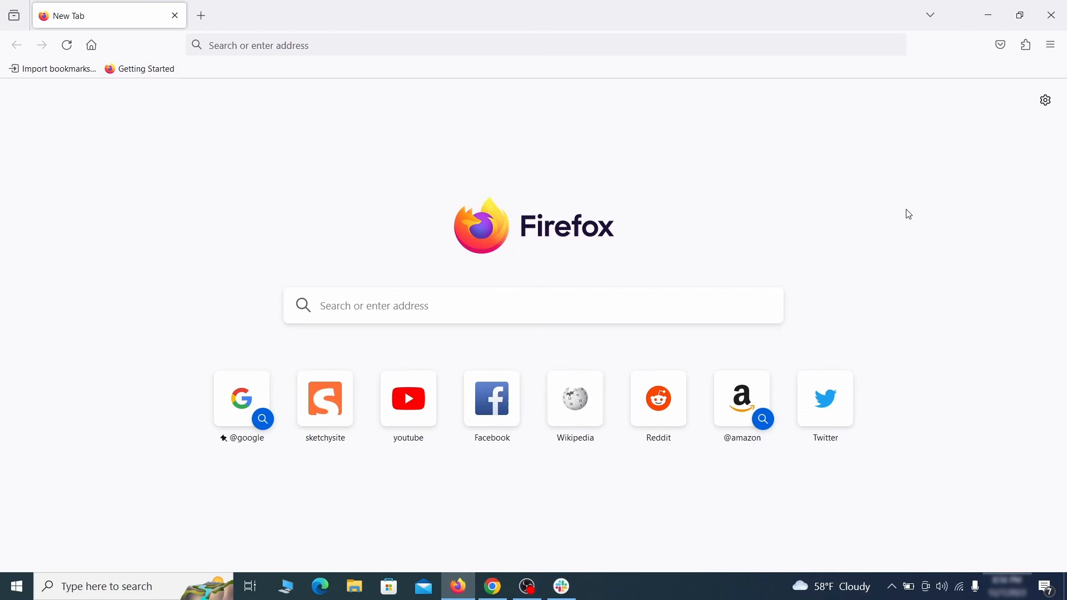
Step: Disable Contenu+ in Firefox's Add-ons Manager, then remove it and confirm
{"action": "left_click", "coordinate": [1026, 45]}
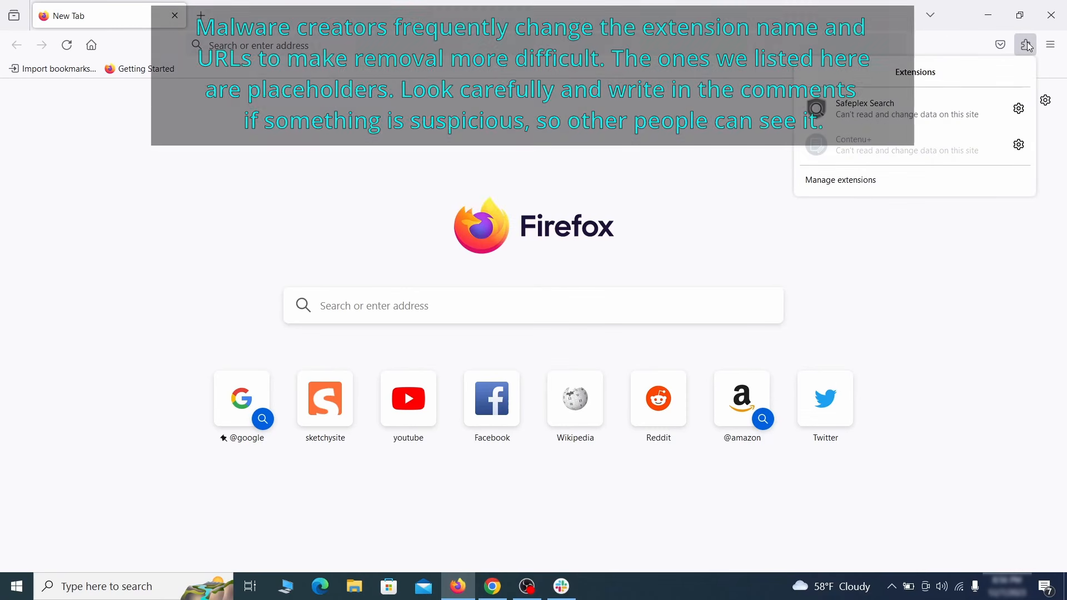
{"action": "left_click", "coordinate": [899, 182]}
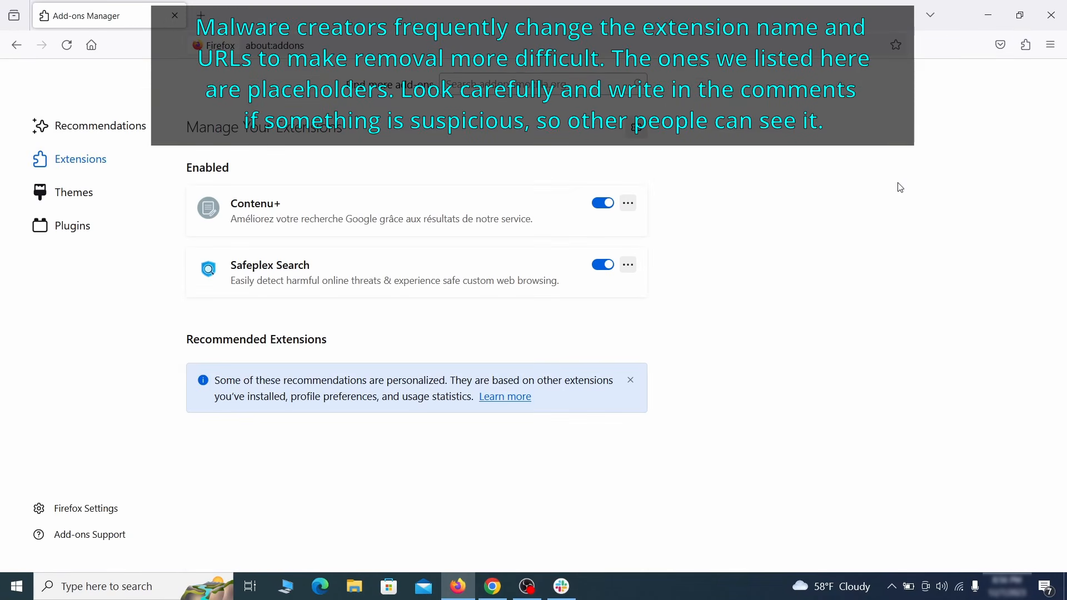
{"action": "left_click", "coordinate": [603, 203]}
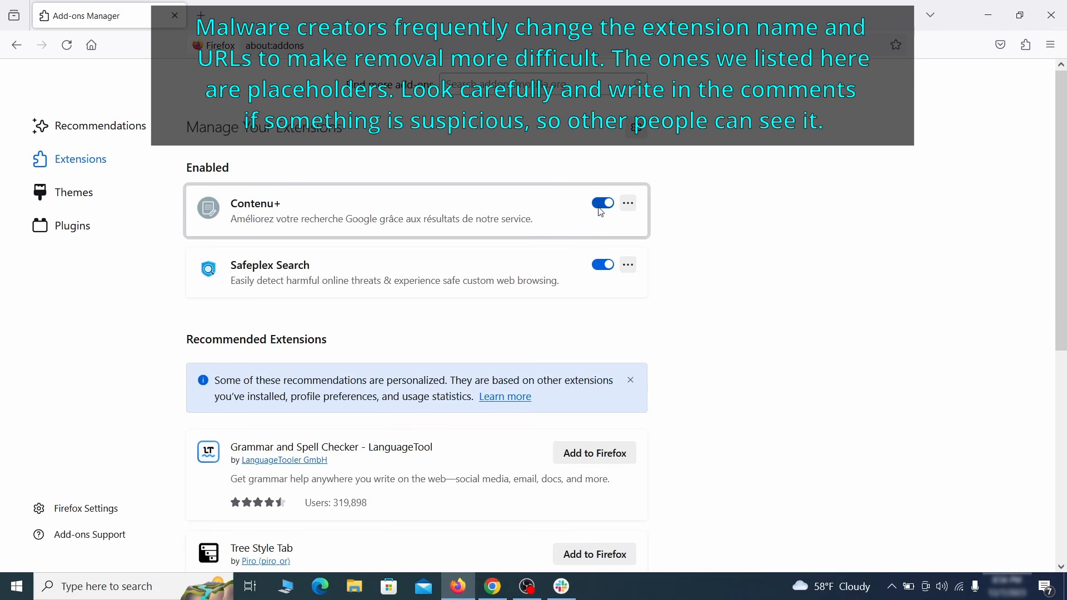
{"action": "left_click", "coordinate": [628, 203]}
{"action": "left_click", "coordinate": [672, 222]}
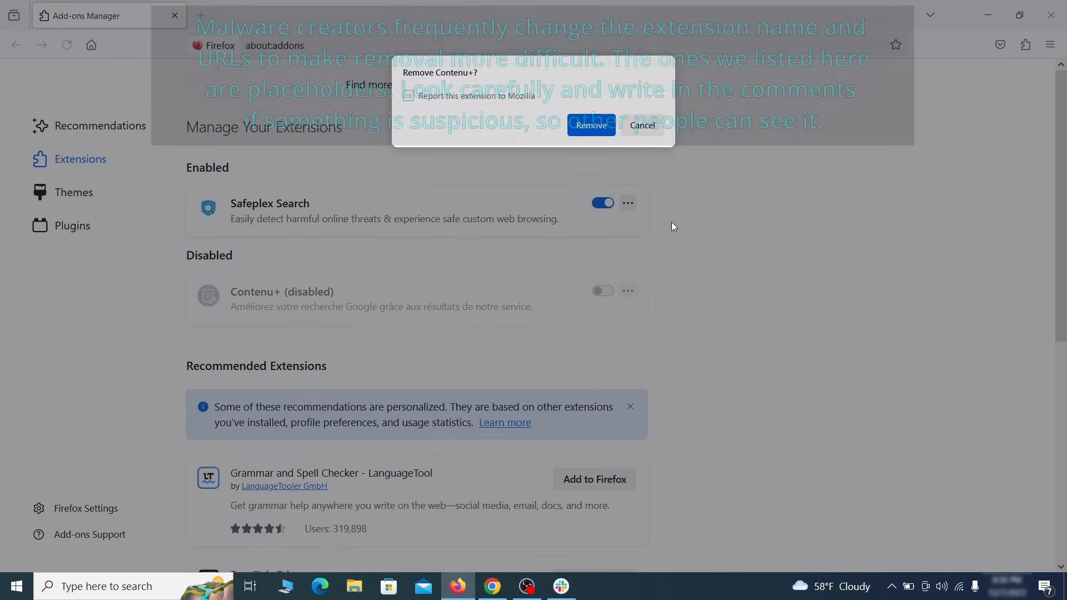
{"action": "left_click", "coordinate": [595, 125]}
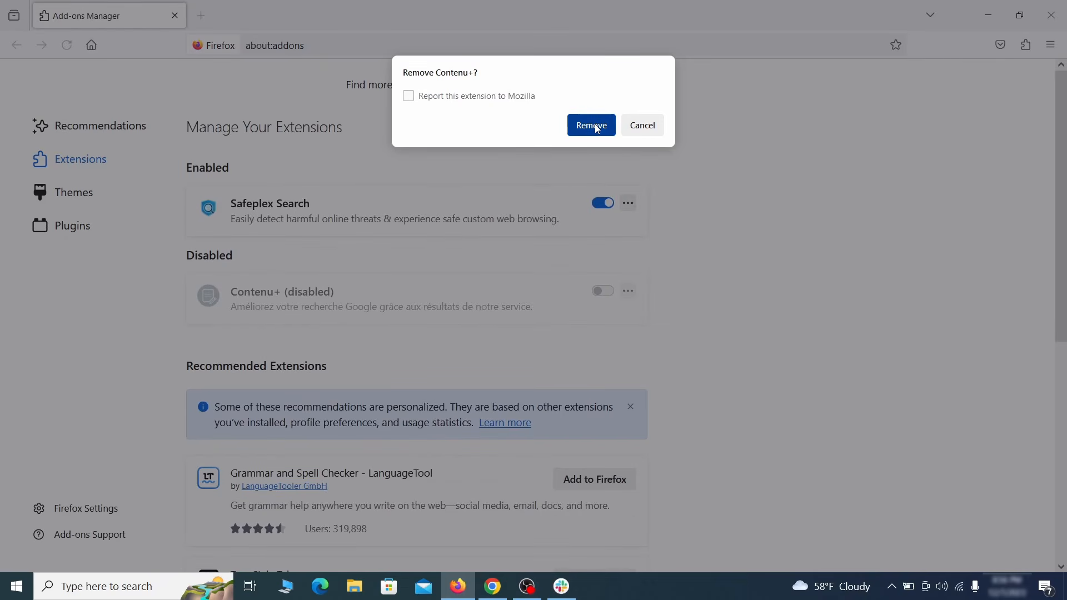
{"action": "left_click", "coordinate": [1051, 49]}
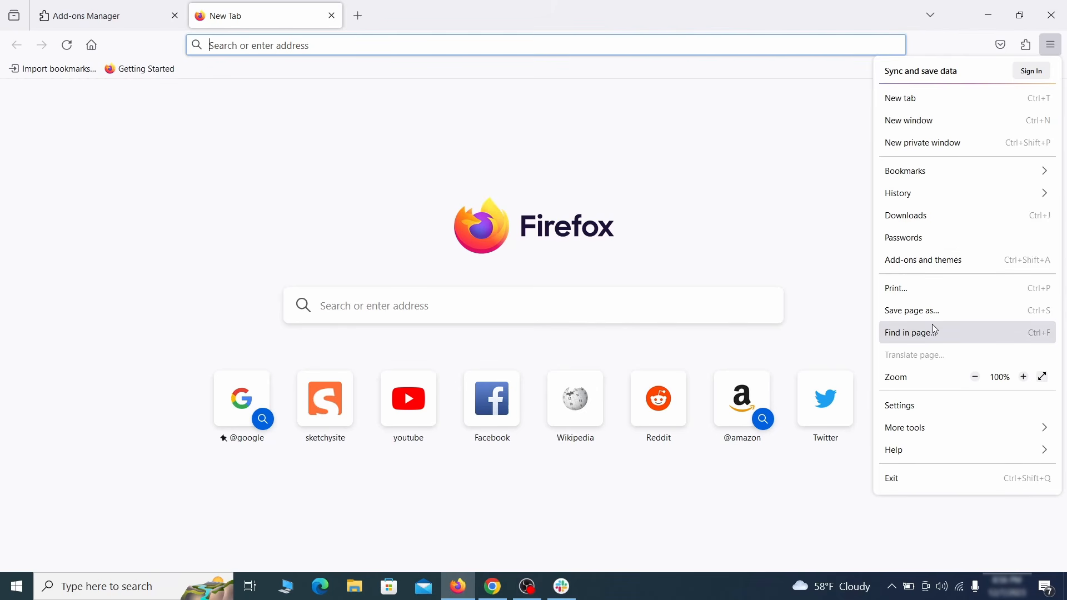
Step: Erase the ExampleRougeURL.com homepage address in Firefox's Home settings so Firefox Home is used
{"action": "left_click", "coordinate": [922, 407]}
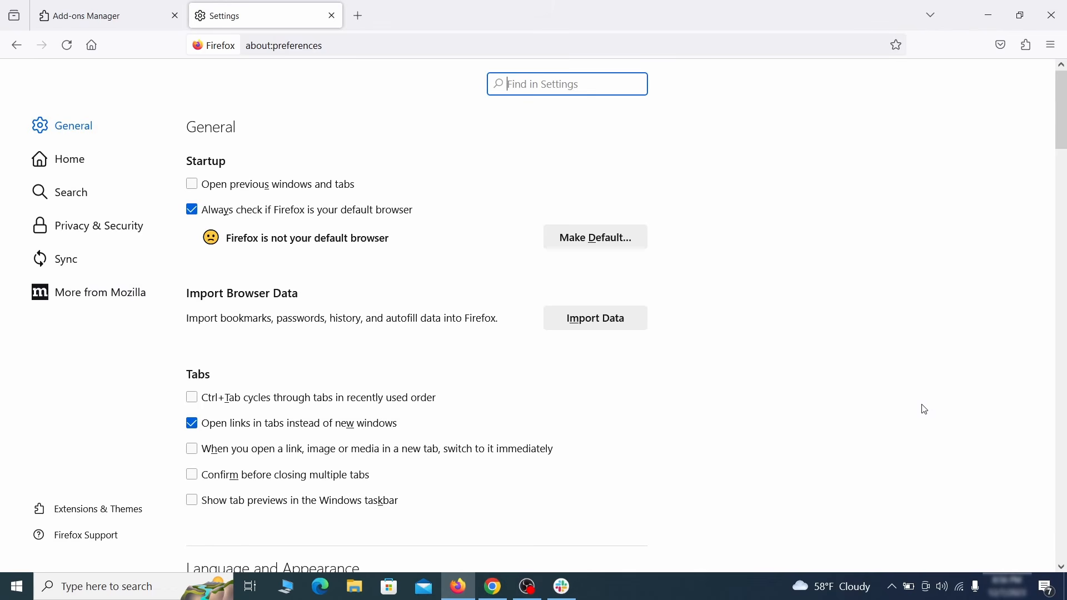
{"action": "left_click", "coordinate": [80, 160]}
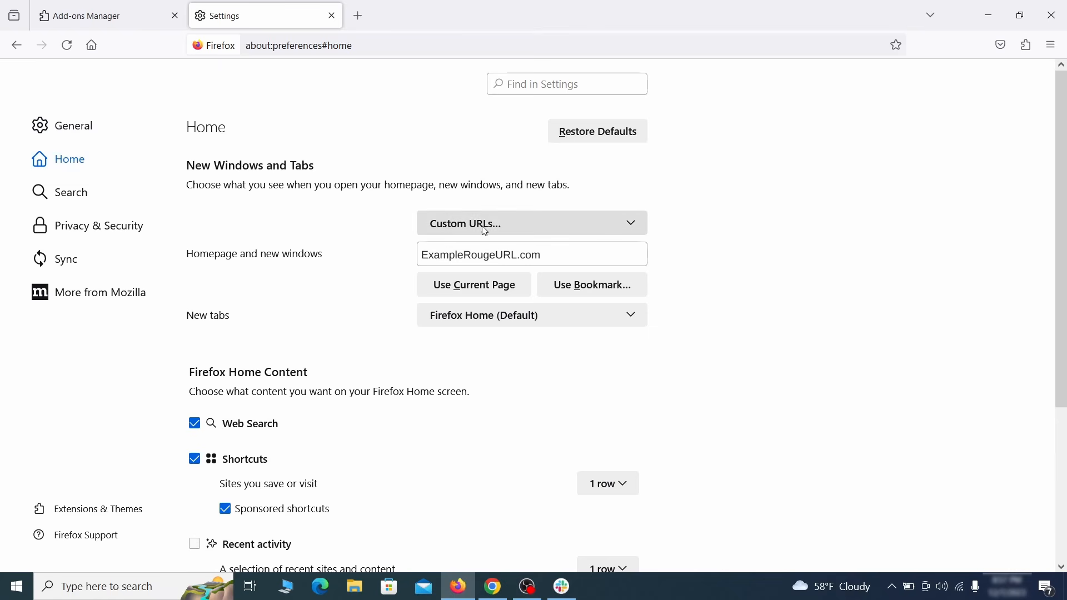
{"action": "triple_click", "coordinate": [539, 255]}
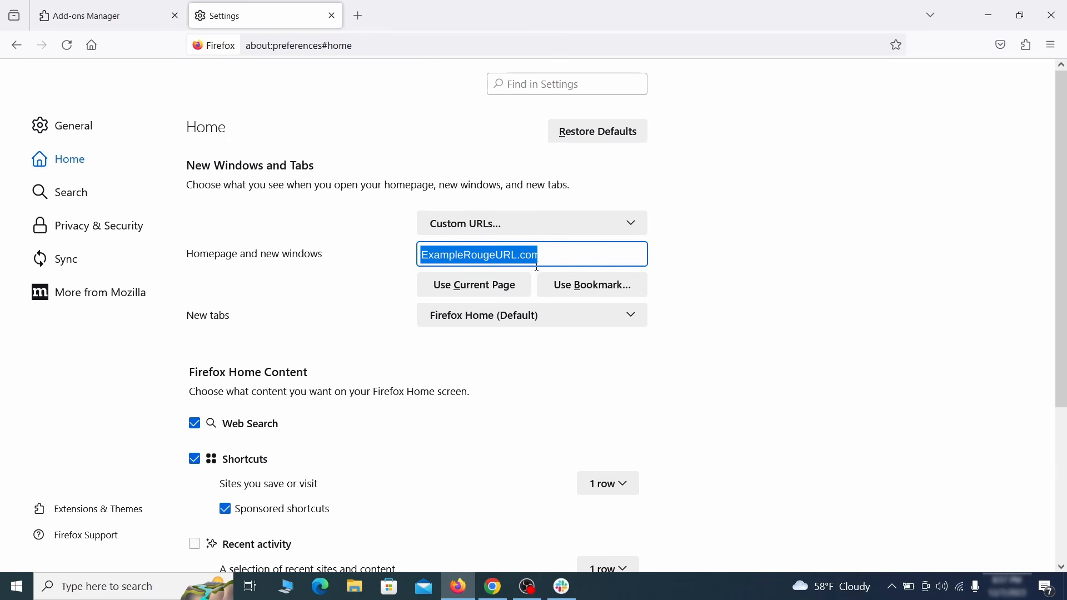
{"action": "key", "text": "BackSpace"}
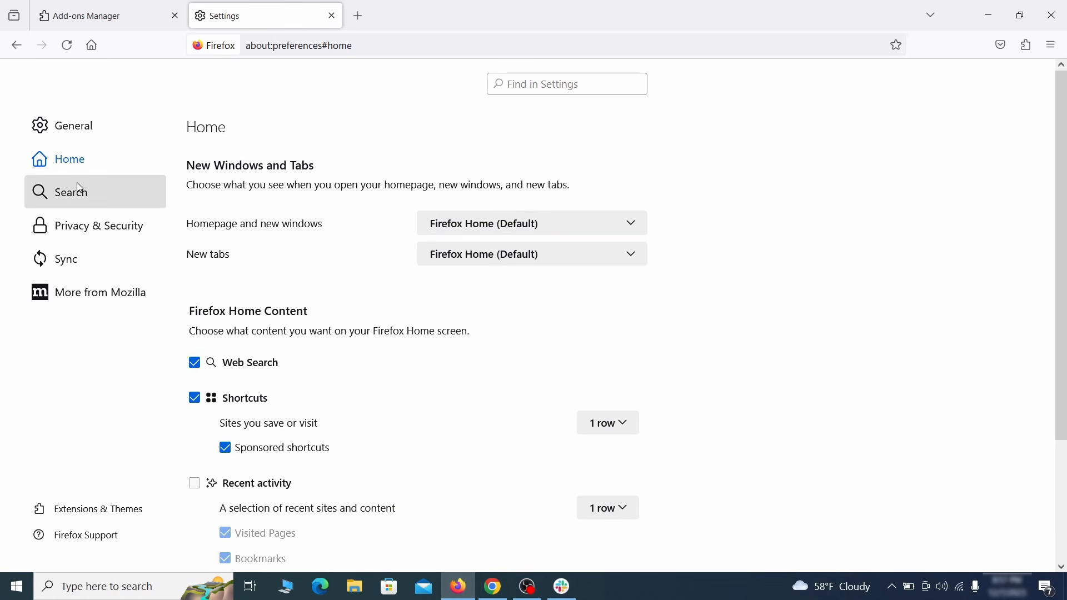
Step: Set Google as Firefox's default search engine
{"action": "left_click", "coordinate": [76, 194]}
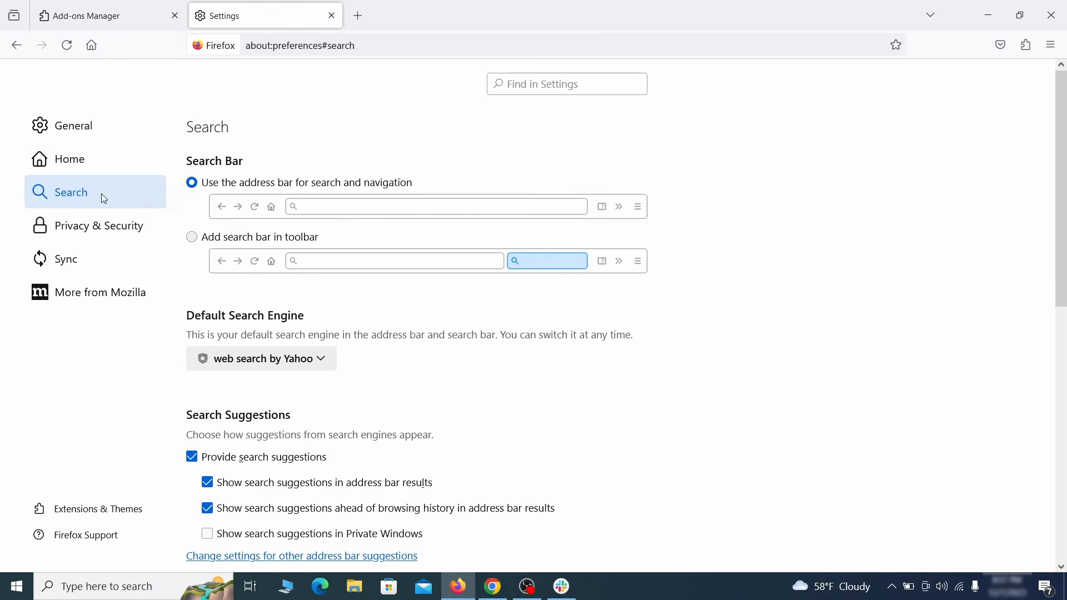
{"action": "scroll", "coordinate": [381, 295], "scroll_direction": "down", "scroll_amount": 2}
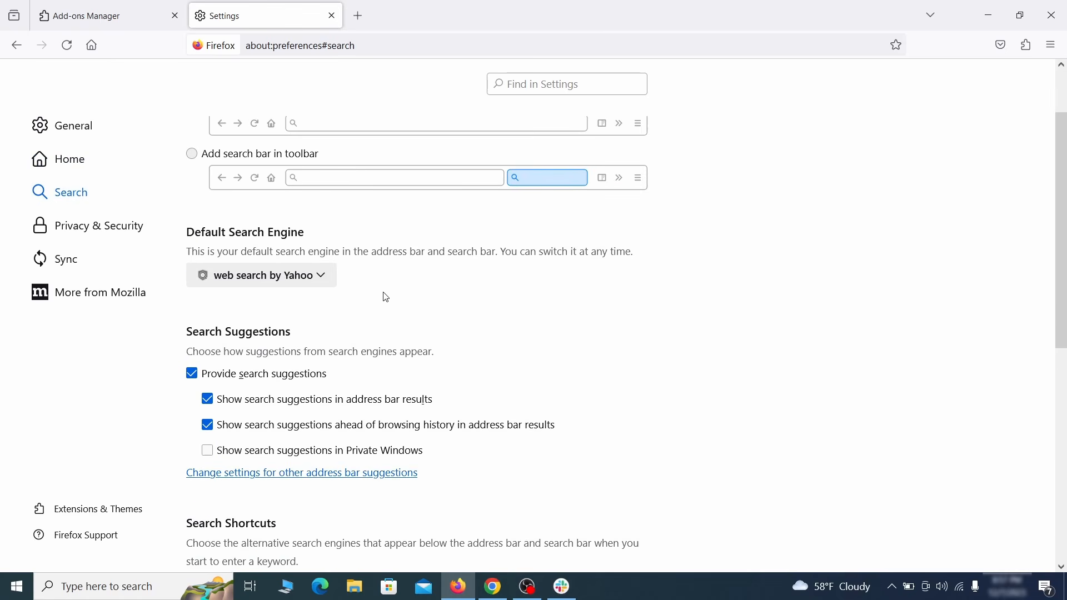
{"action": "left_click", "coordinate": [316, 281]}
{"action": "left_click", "coordinate": [310, 298]}
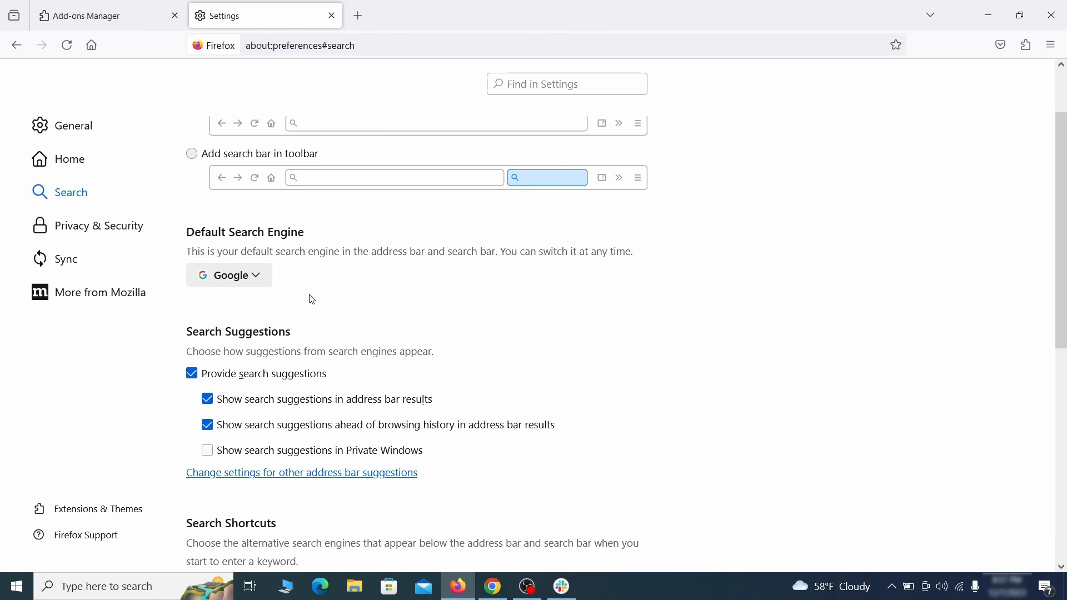
Step: Remove the web search by Yahoo shortcut from Firefox's Search Shortcuts
{"action": "scroll", "coordinate": [506, 313], "scroll_direction": "down", "scroll_amount": 5}
{"action": "scroll", "coordinate": [578, 284], "scroll_direction": "down", "scroll_amount": 3}
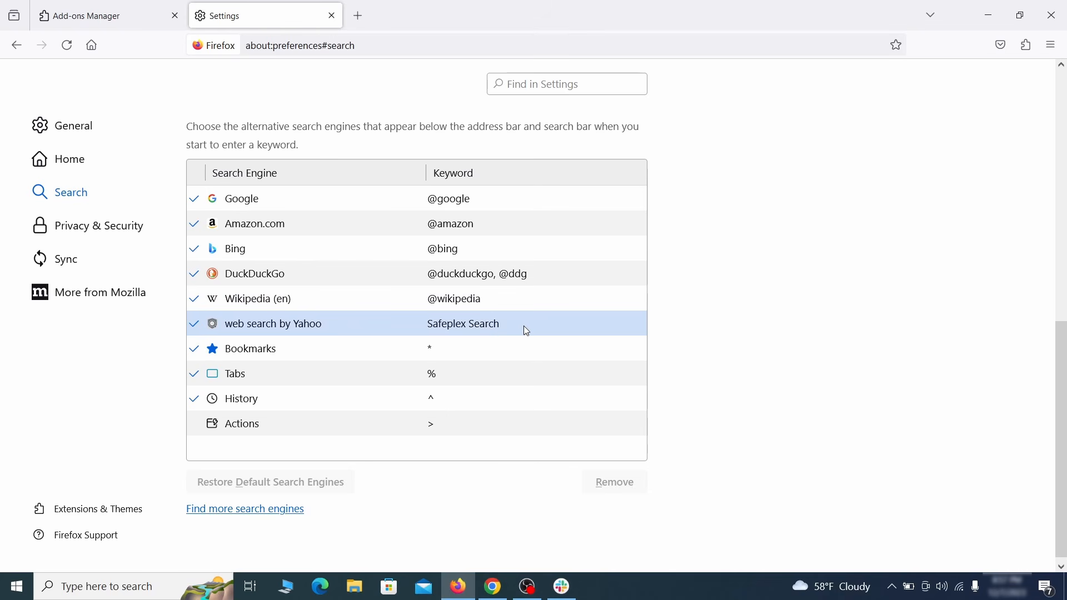
{"action": "left_click", "coordinate": [529, 329]}
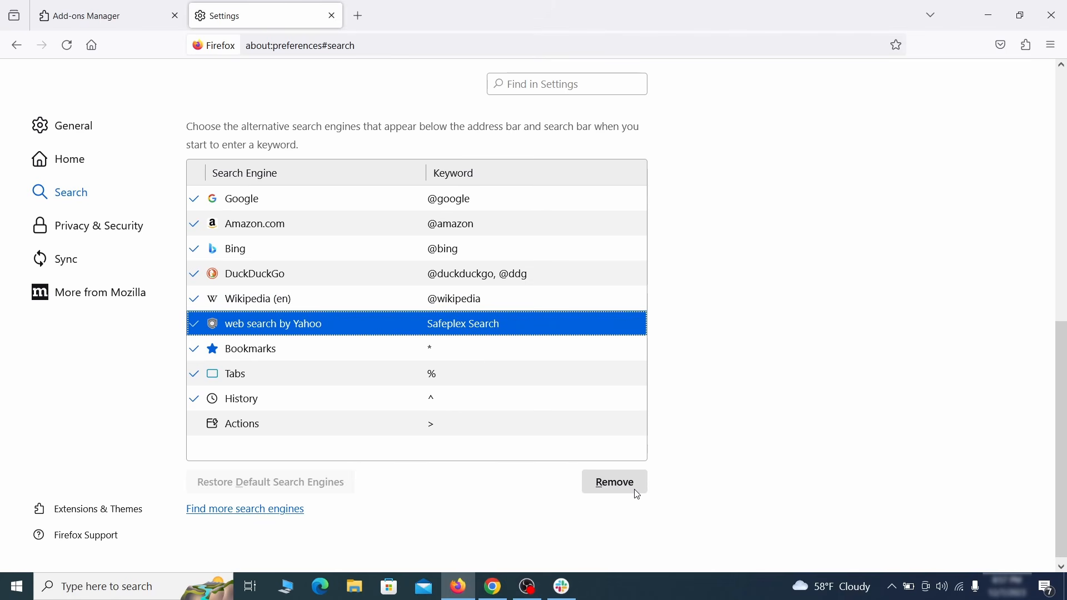
{"action": "left_click", "coordinate": [616, 484]}
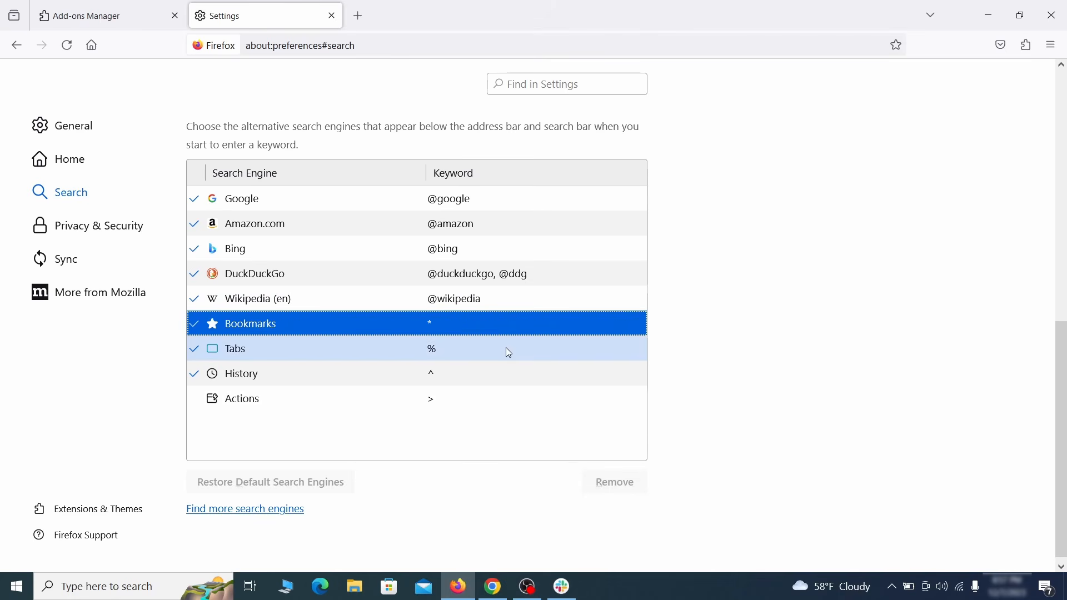
{"action": "scroll", "coordinate": [389, 300], "scroll_direction": "up", "scroll_amount": 3}
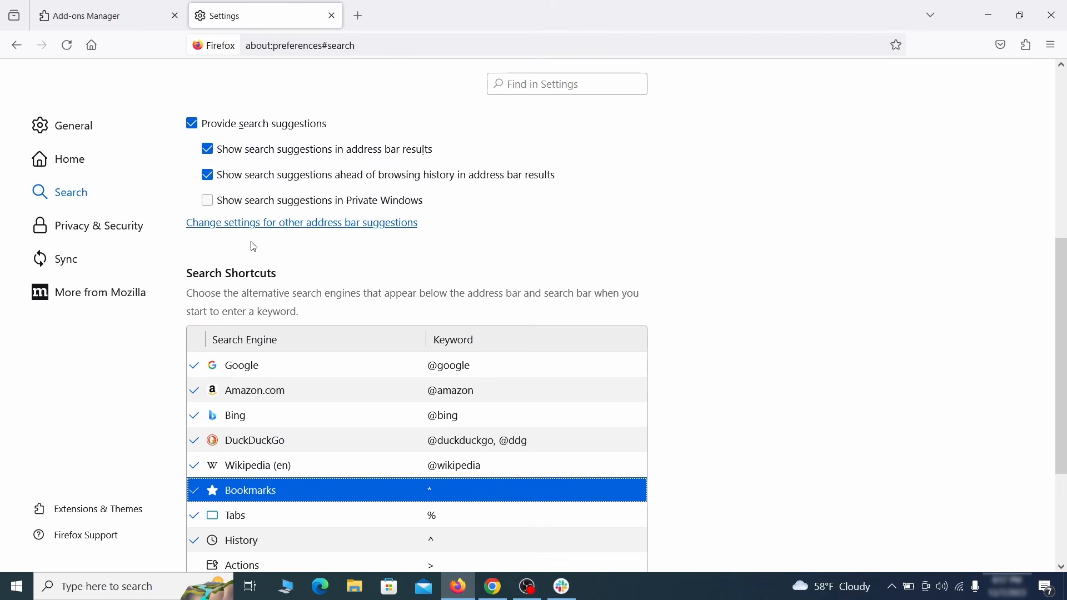
Step: Clear Firefox's cookies and site data (6.8 MB) and cached web content (61.6 MB), then scroll to Permissions
{"action": "left_click", "coordinate": [103, 223]}
{"action": "scroll", "coordinate": [710, 255], "scroll_direction": "down", "scroll_amount": 5}
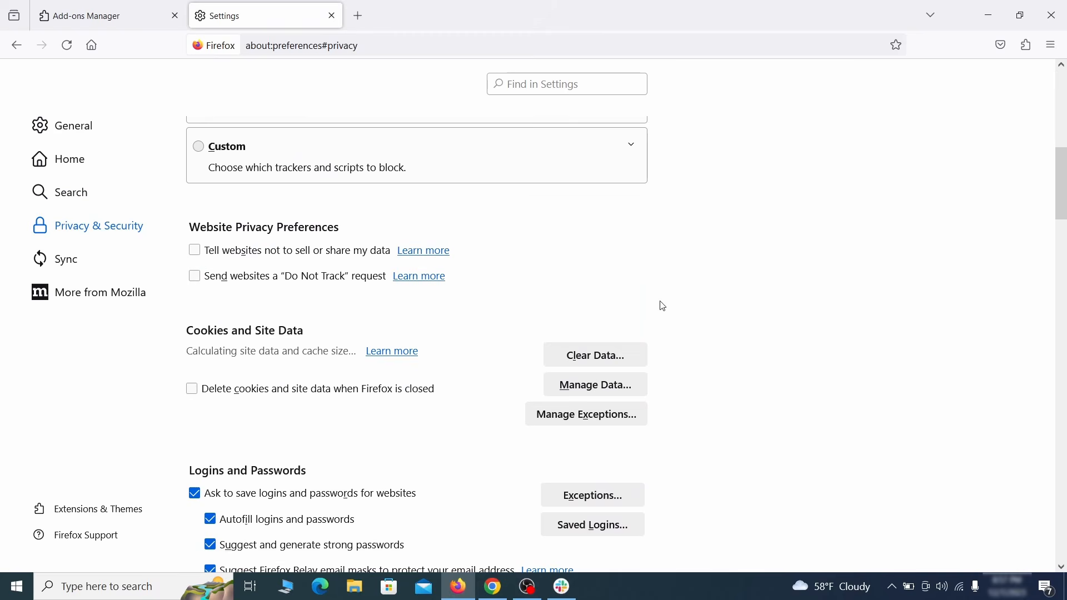
{"action": "left_click", "coordinate": [610, 357]}
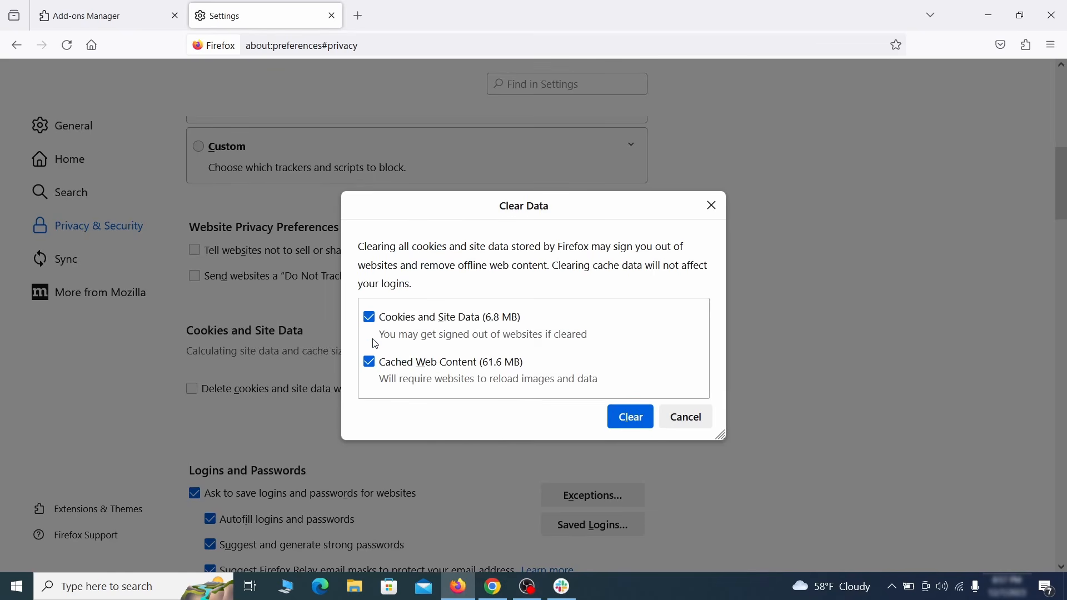
{"action": "left_click", "coordinate": [645, 420]}
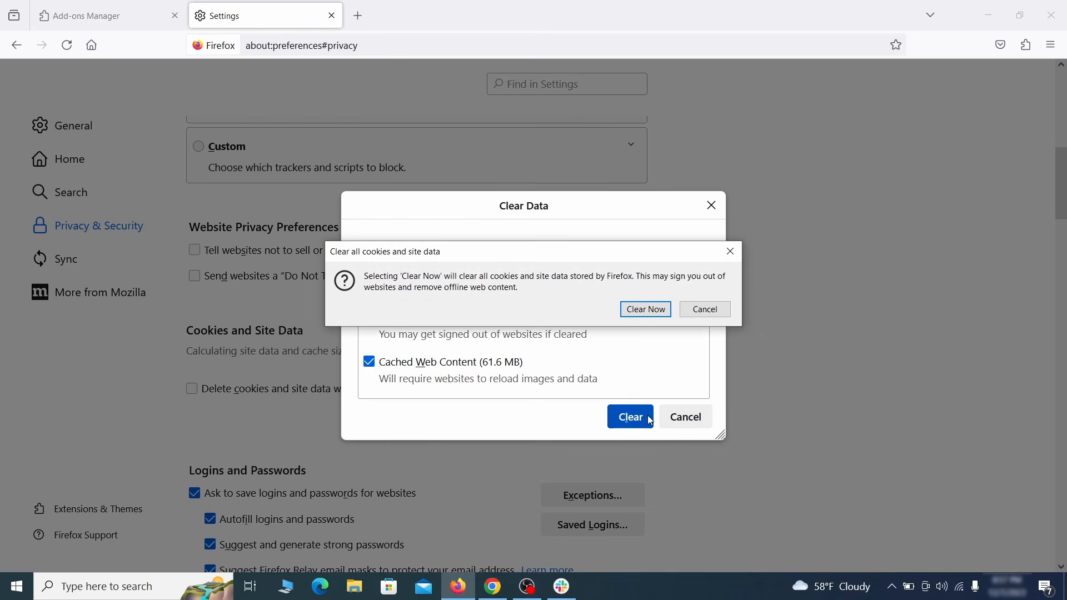
{"action": "left_click", "coordinate": [651, 311]}
{"action": "scroll", "coordinate": [727, 342], "scroll_direction": "down", "scroll_amount": 15}
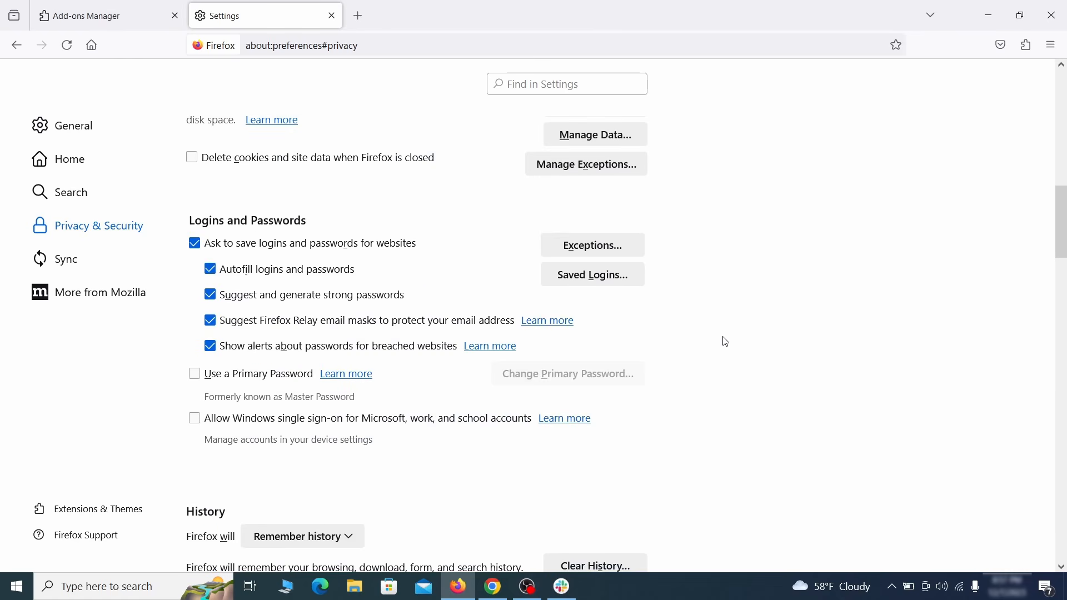
{"action": "scroll", "coordinate": [685, 332], "scroll_direction": "down", "scroll_amount": 2}
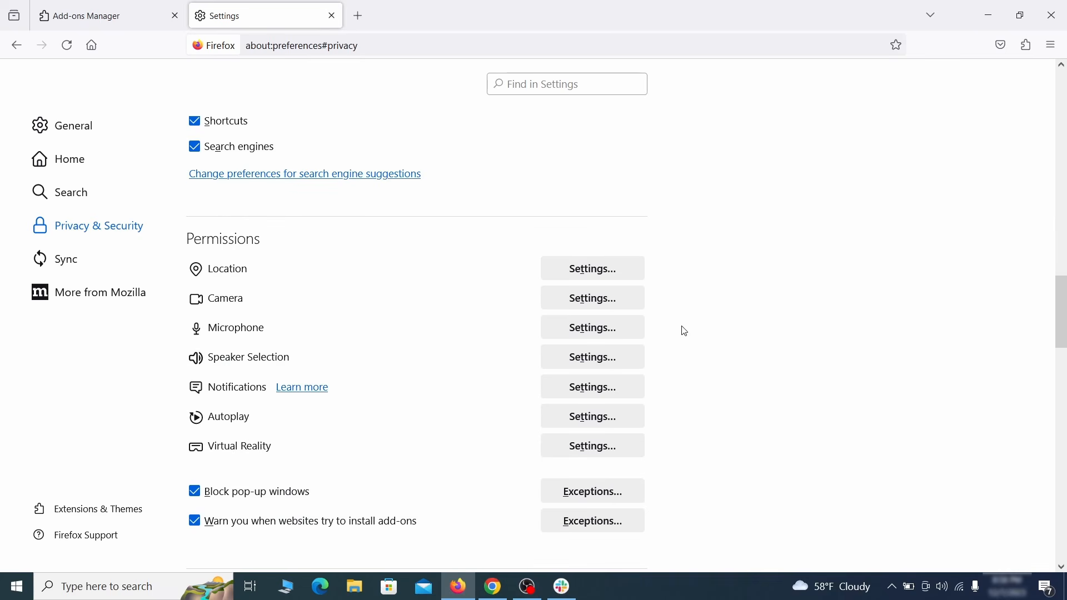
Step: Open Firefox's notification permissions, then reach Edge's extensions management page
{"action": "left_click", "coordinate": [620, 396]}
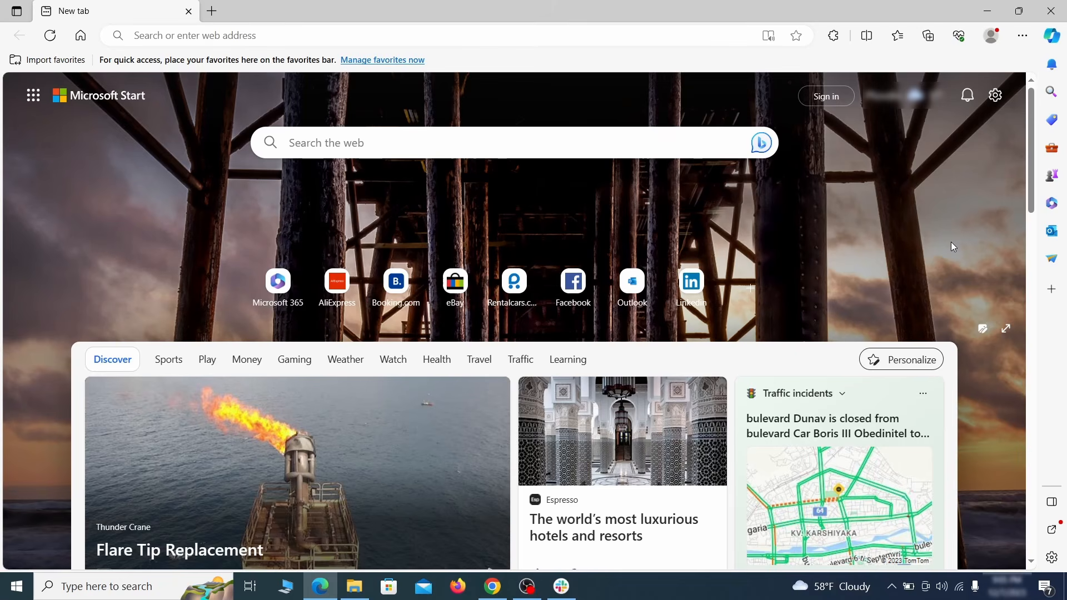
{"action": "left_click", "coordinate": [1022, 36]}
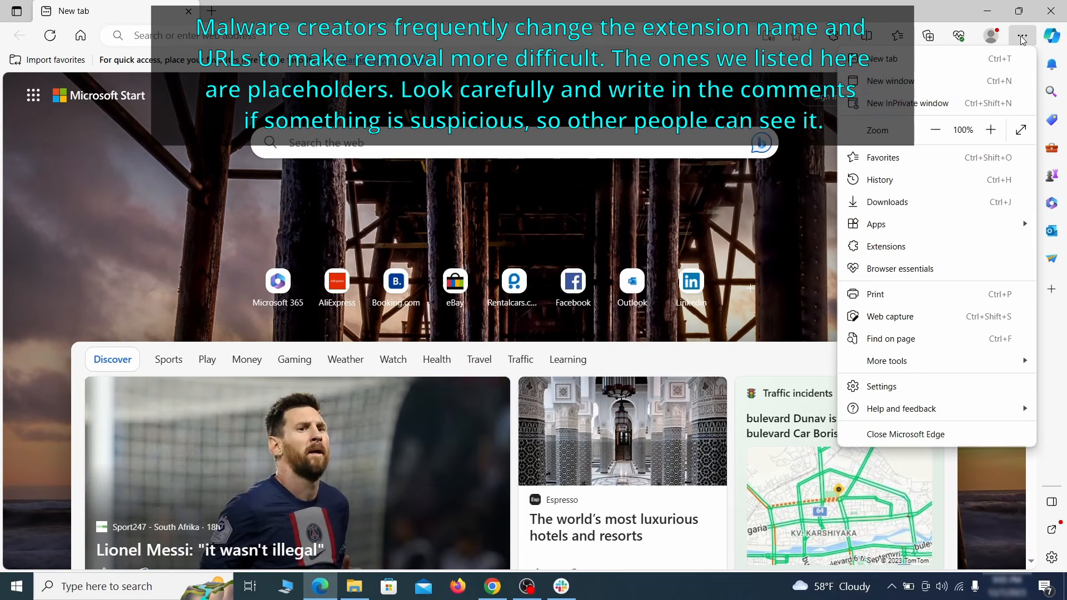
{"action": "left_click", "coordinate": [917, 243]}
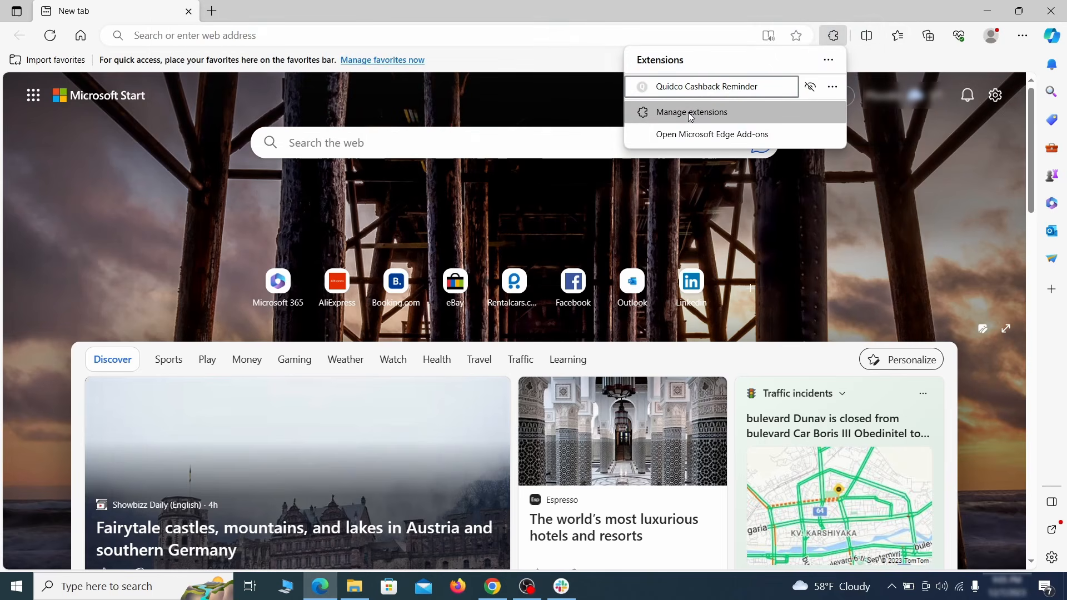
{"action": "left_click", "coordinate": [691, 114]}
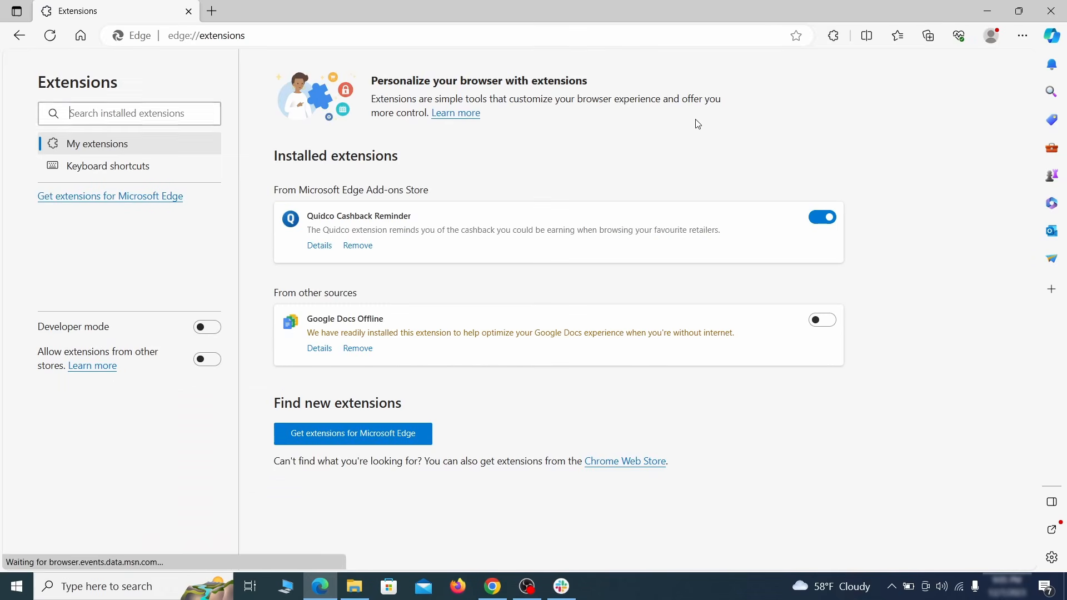
Step: Switch off and remove the Quidco Cashback Reminder extension, then go to Edge's settings
{"action": "left_click", "coordinate": [824, 219]}
{"action": "left_click", "coordinate": [356, 248]}
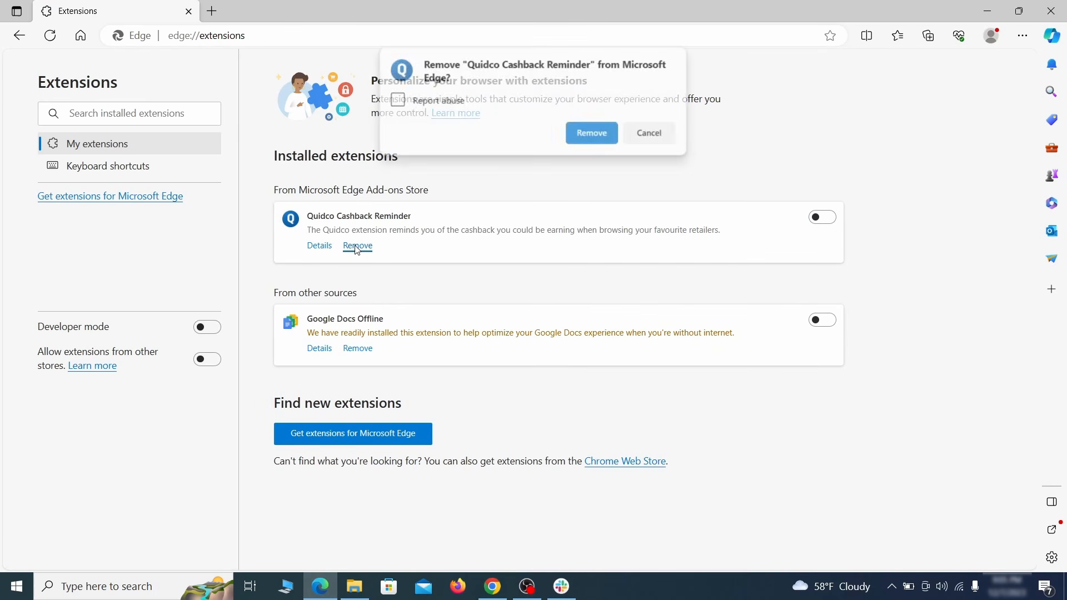
{"action": "left_click", "coordinate": [593, 134]}
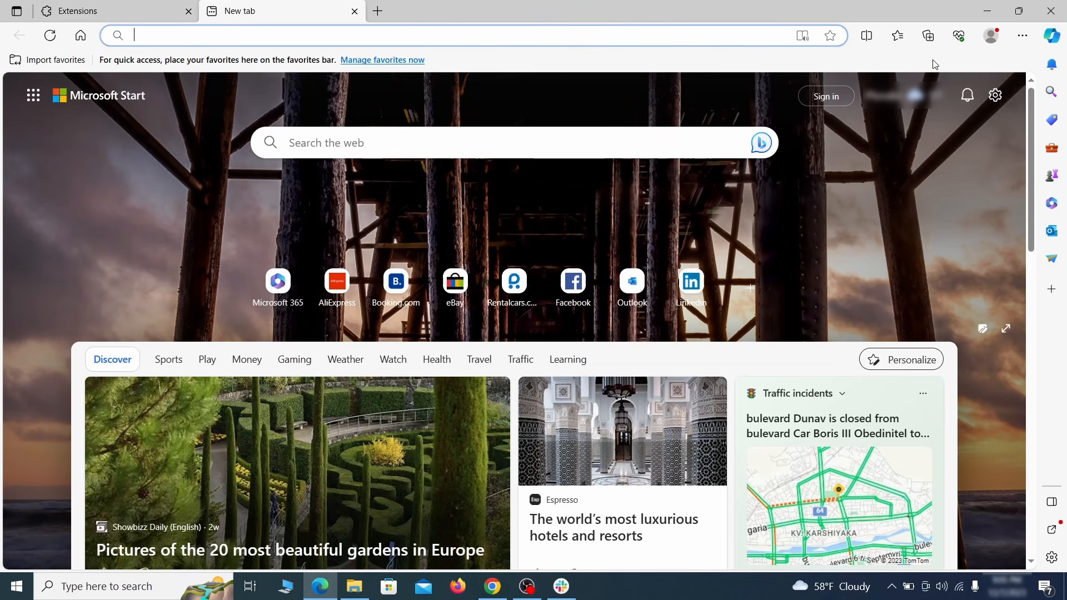
{"action": "left_click", "coordinate": [1022, 39]}
{"action": "left_click", "coordinate": [884, 386]}
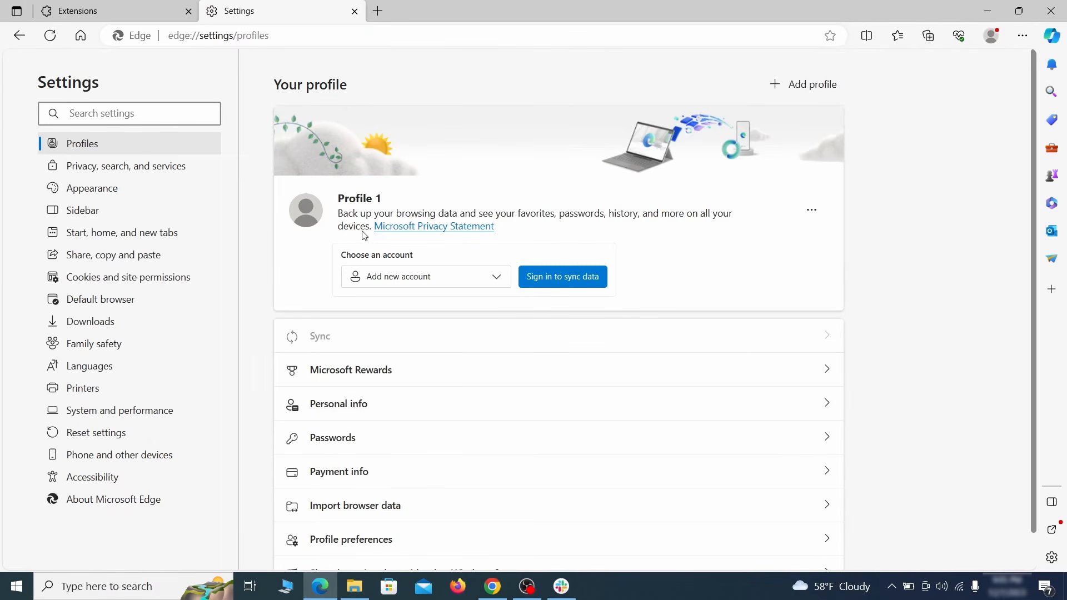
Step: Go through Edge's Privacy, search, and services settings to the Address bar and search page
{"action": "left_click", "coordinate": [178, 168]}
{"action": "scroll", "coordinate": [579, 341], "scroll_direction": "down", "scroll_amount": 4}
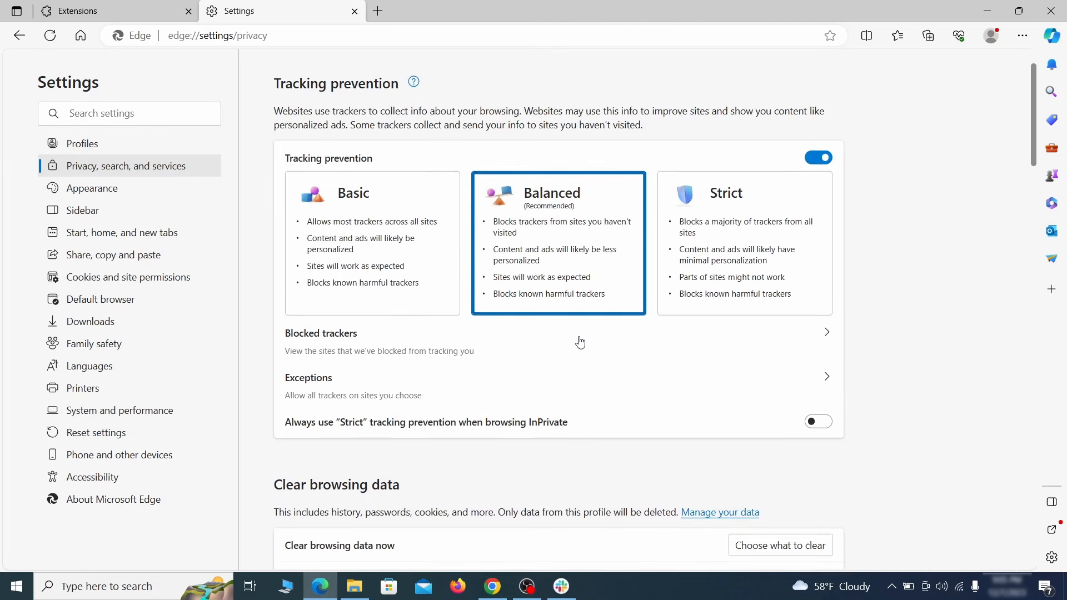
{"action": "left_click", "coordinate": [798, 387]}
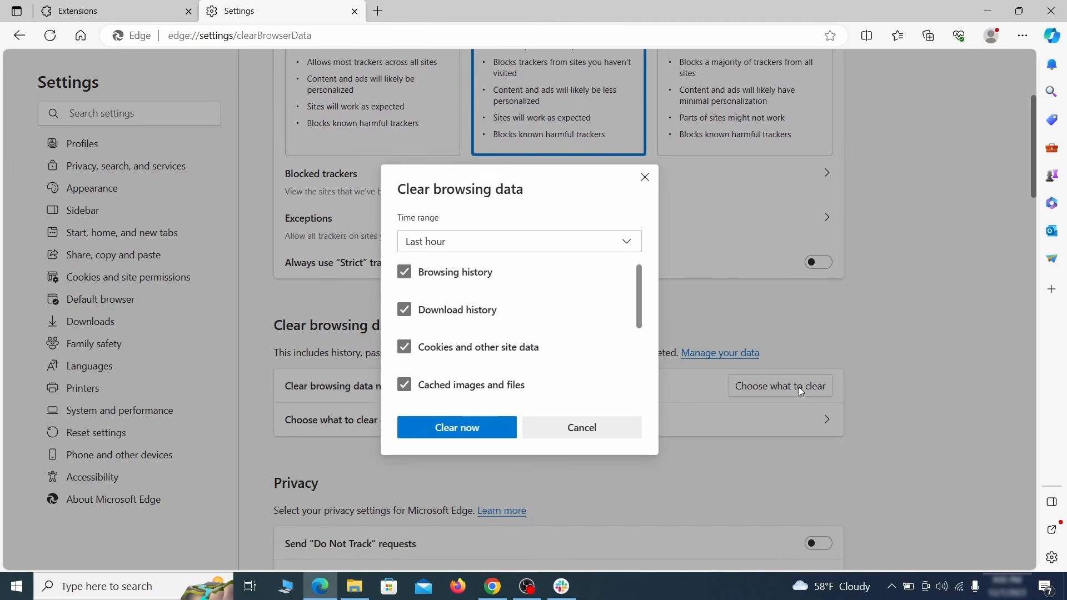
{"action": "scroll", "coordinate": [441, 318], "scroll_direction": "down", "scroll_amount": 5}
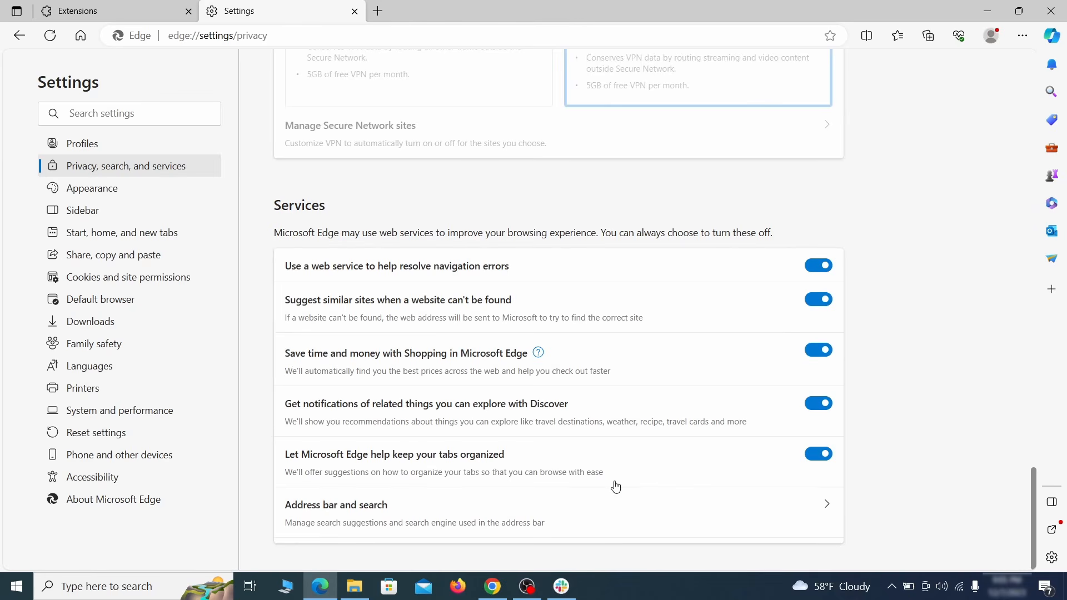
{"action": "left_click", "coordinate": [610, 526]}
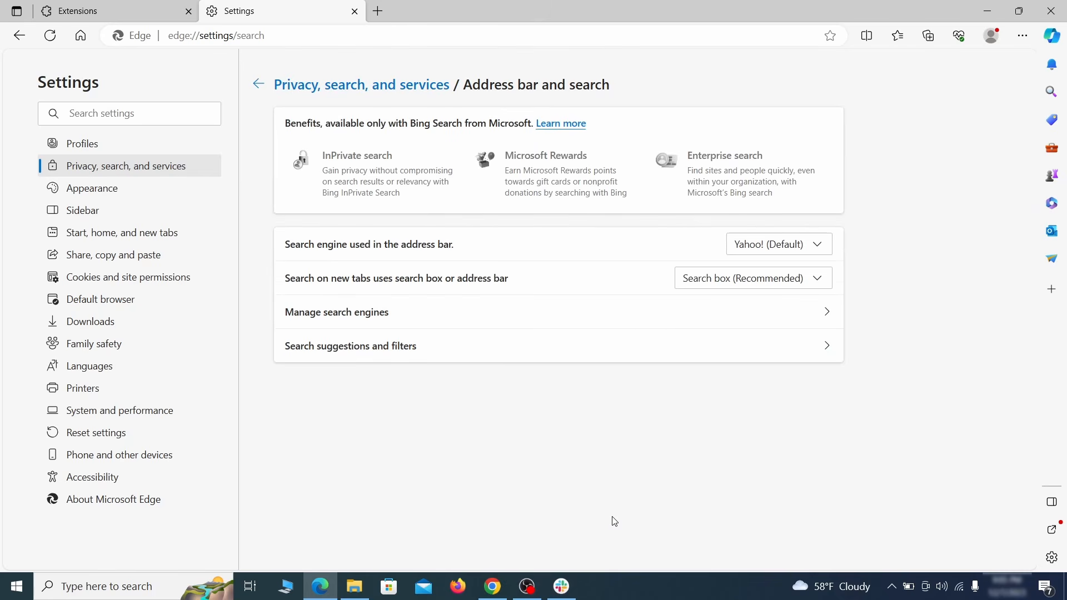
Step: Make Google Edge's address-bar search engine and delete the ExampleRougeURL.com search engine
{"action": "left_click", "coordinate": [822, 245]}
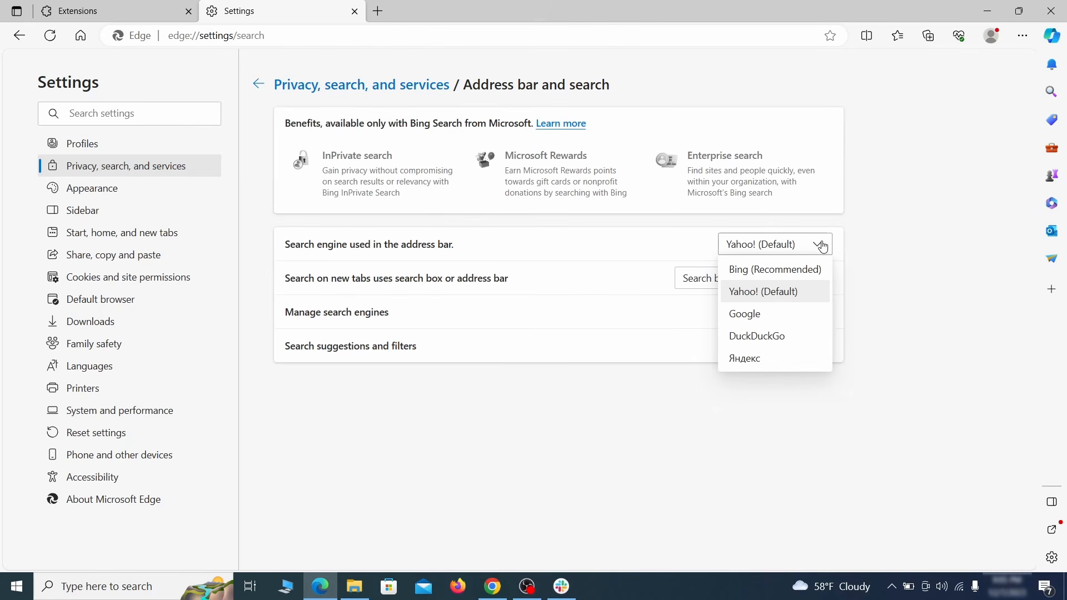
{"action": "left_click", "coordinate": [791, 312]}
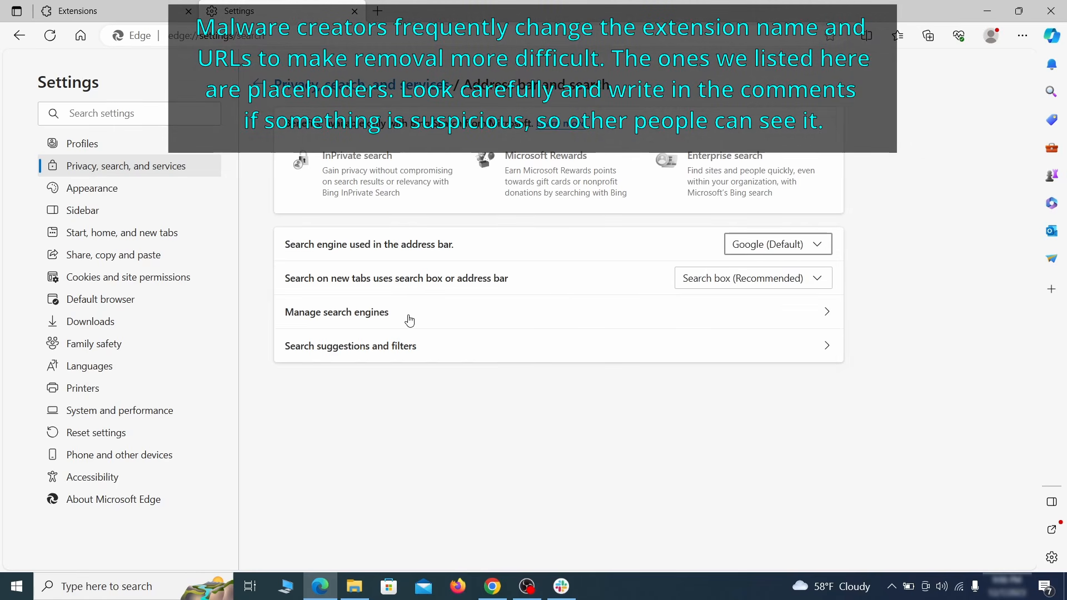
{"action": "left_click", "coordinate": [411, 316]}
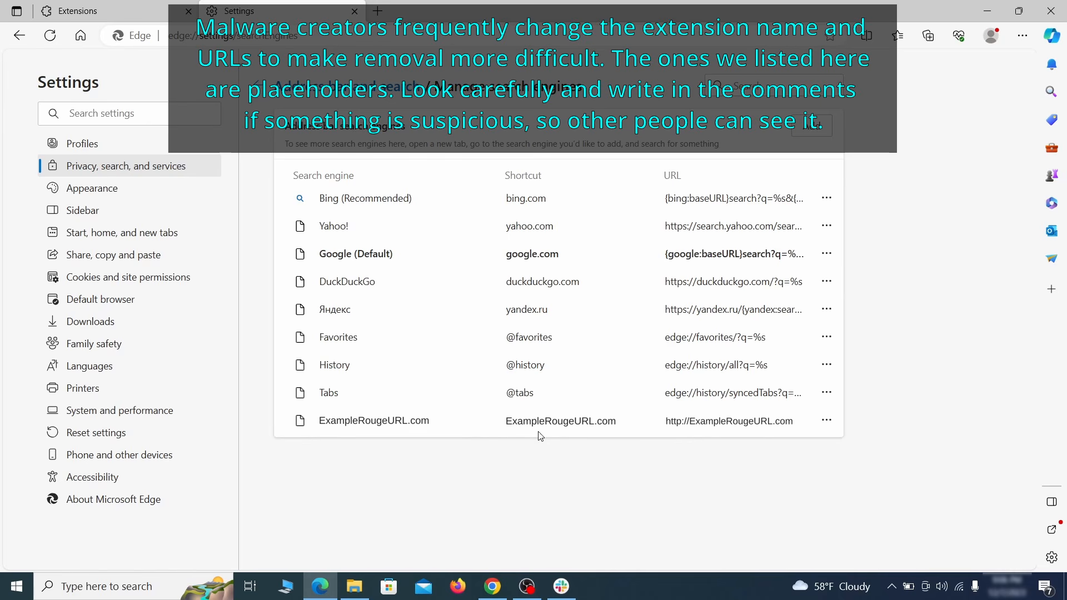
{"action": "left_click", "coordinate": [827, 421]}
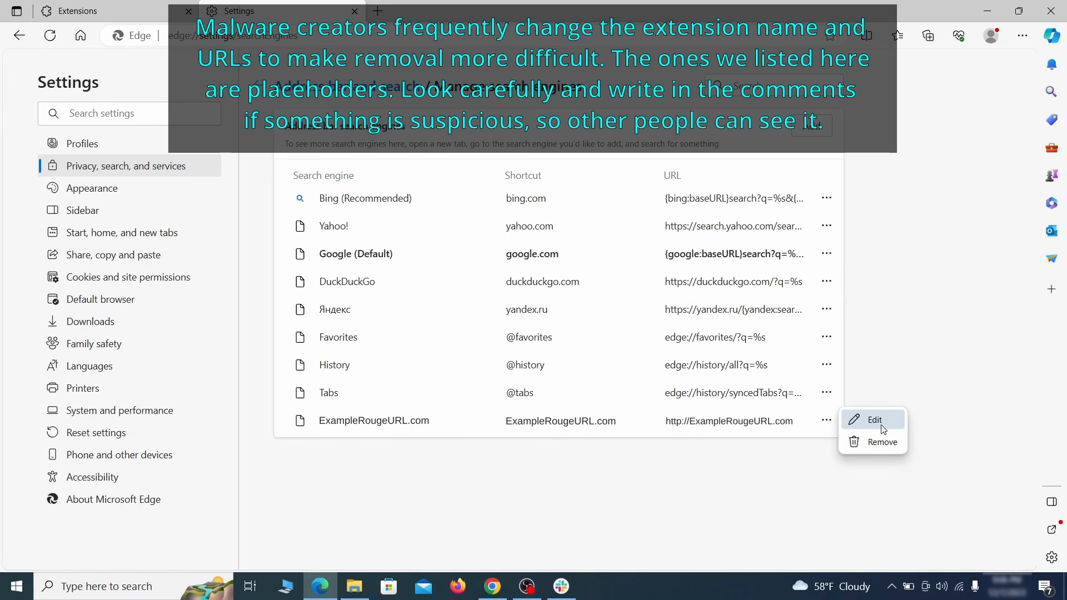
{"action": "left_click", "coordinate": [881, 442]}
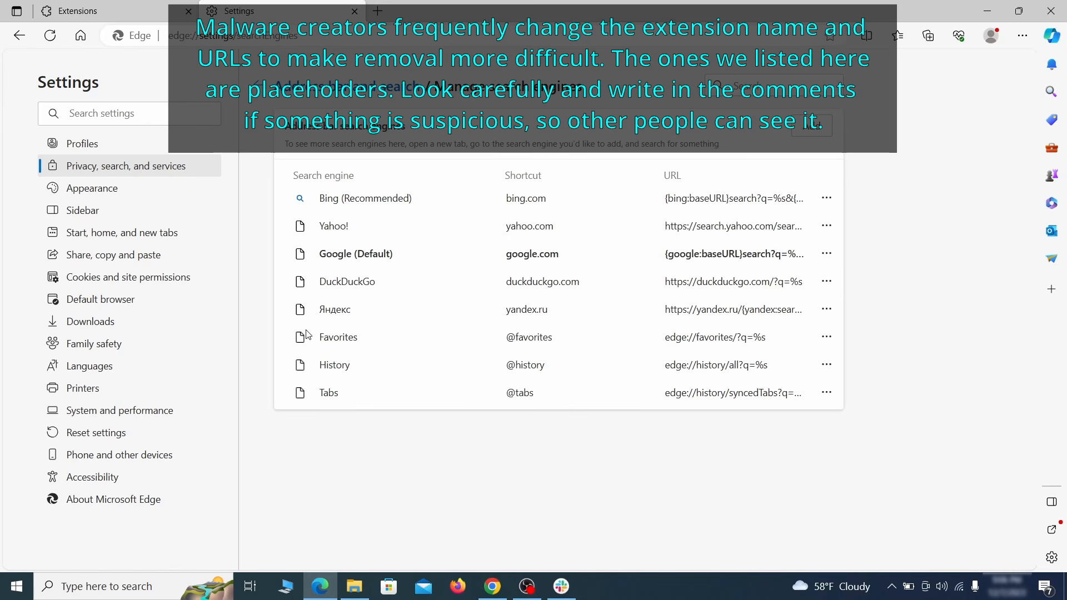
{"action": "left_click", "coordinate": [134, 234]}
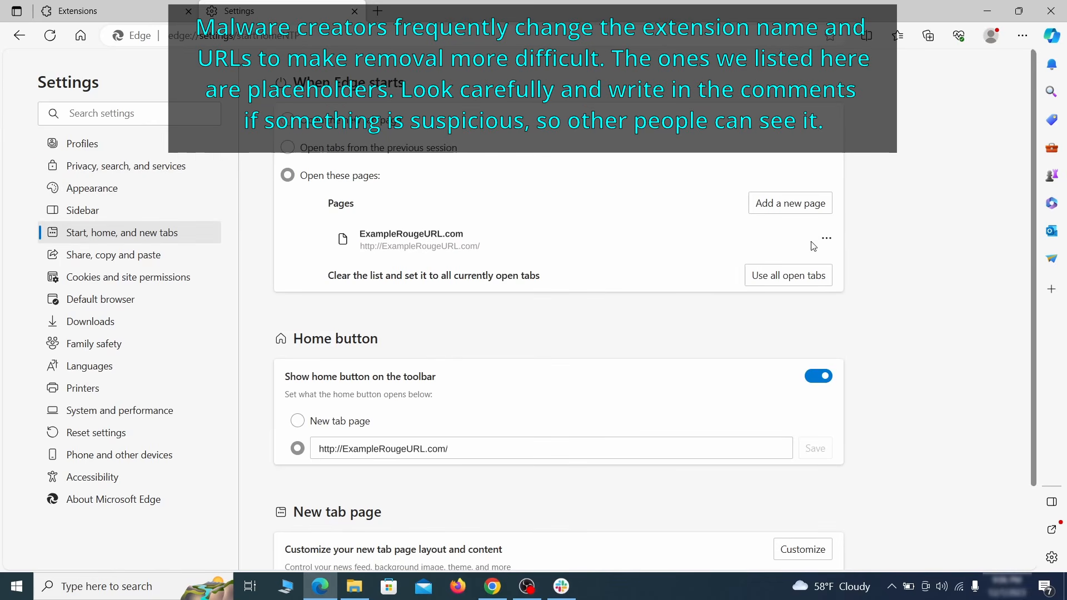
Step: Remove ExampleRougeURL.com from Edge's startup pages and home button, making home the new tab page
{"action": "left_click", "coordinate": [827, 239]}
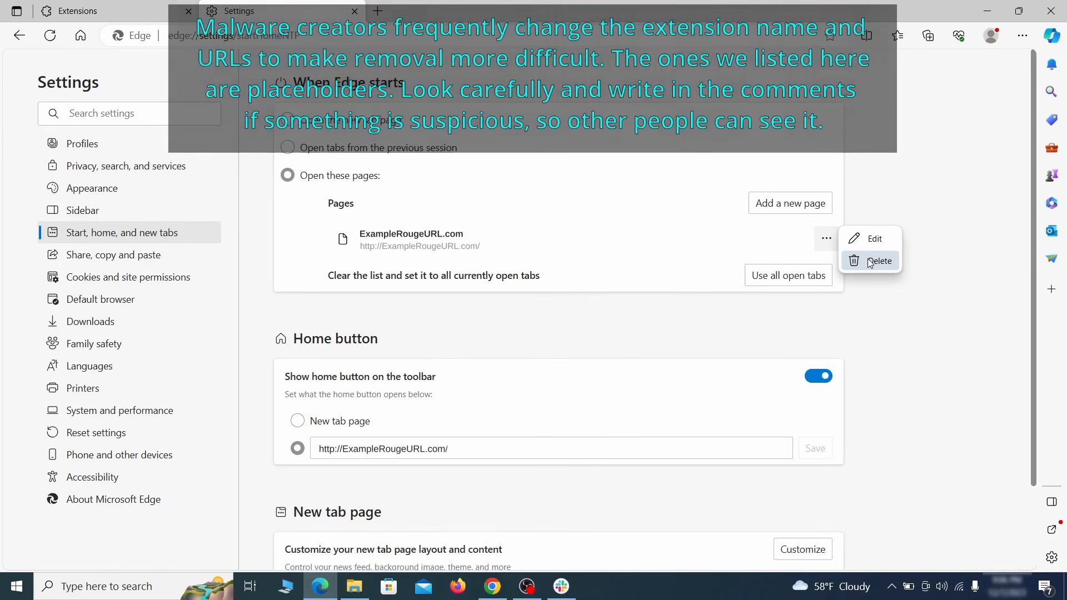
{"action": "left_click", "coordinate": [871, 263]}
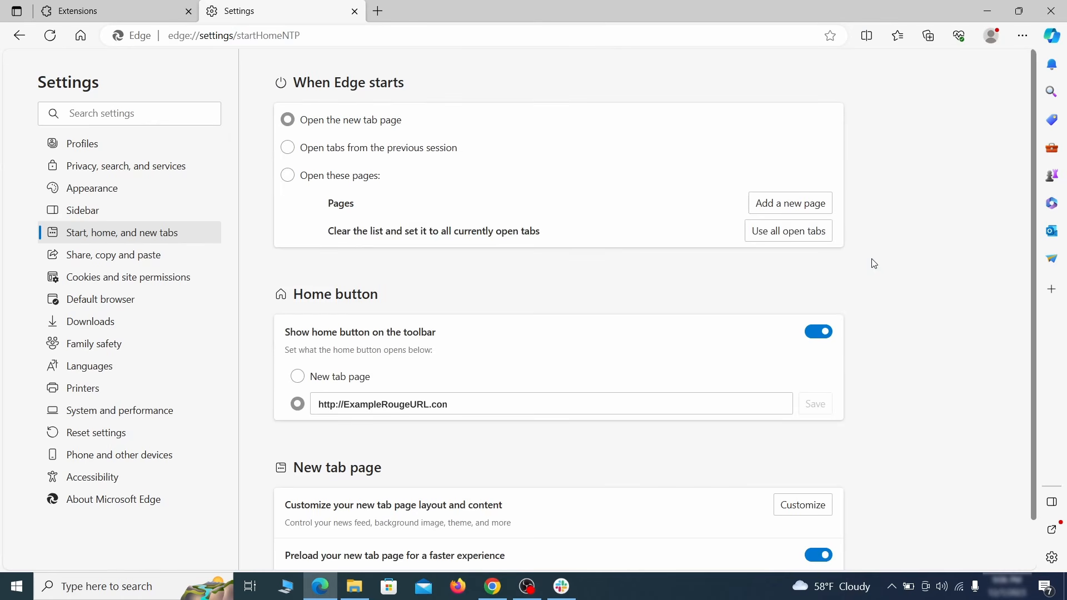
{"action": "triple_click", "coordinate": [464, 399]}
{"action": "key", "text": "BackSpace"}
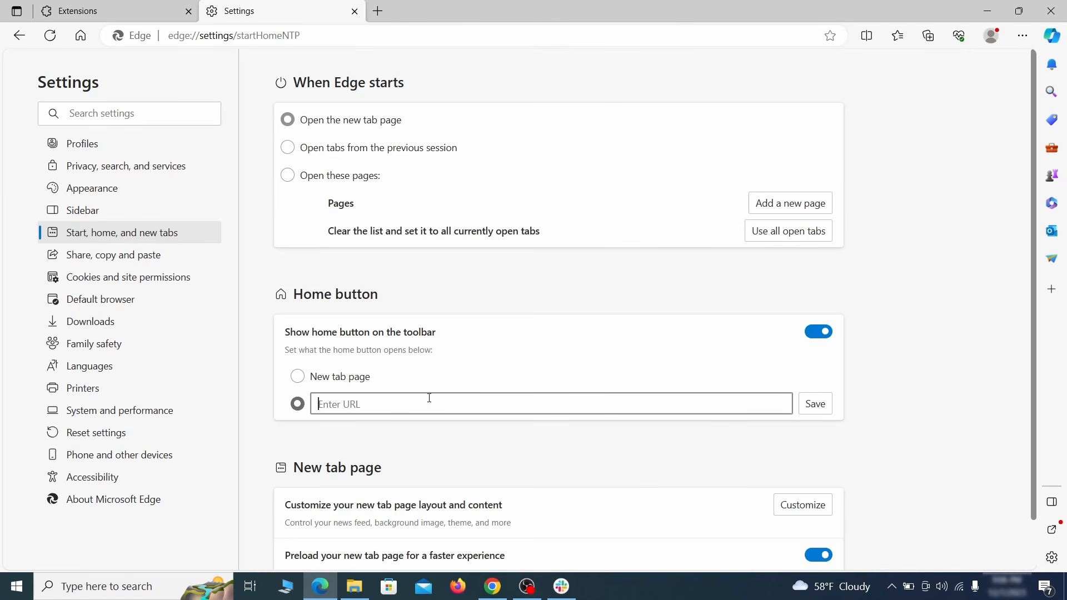
{"action": "left_click", "coordinate": [298, 378]}
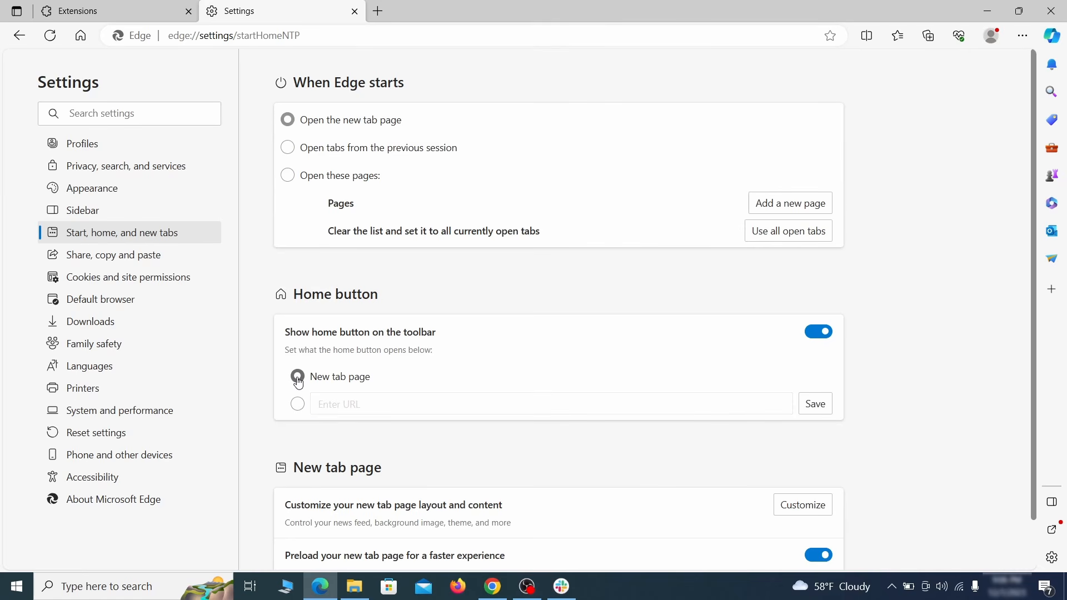
{"action": "left_click", "coordinate": [288, 150]}
{"action": "left_click", "coordinate": [196, 280]}
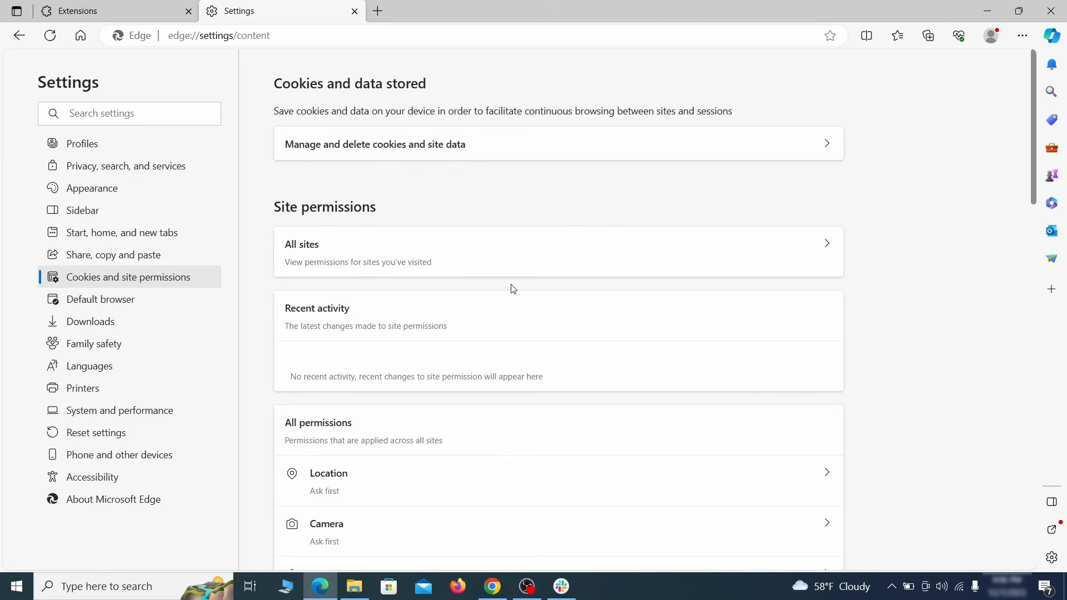
Step: Revoke ExampleRougeURL.com's allowed notification permission in Edge's site permissions
{"action": "scroll", "coordinate": [514, 289], "scroll_direction": "down", "scroll_amount": 6}
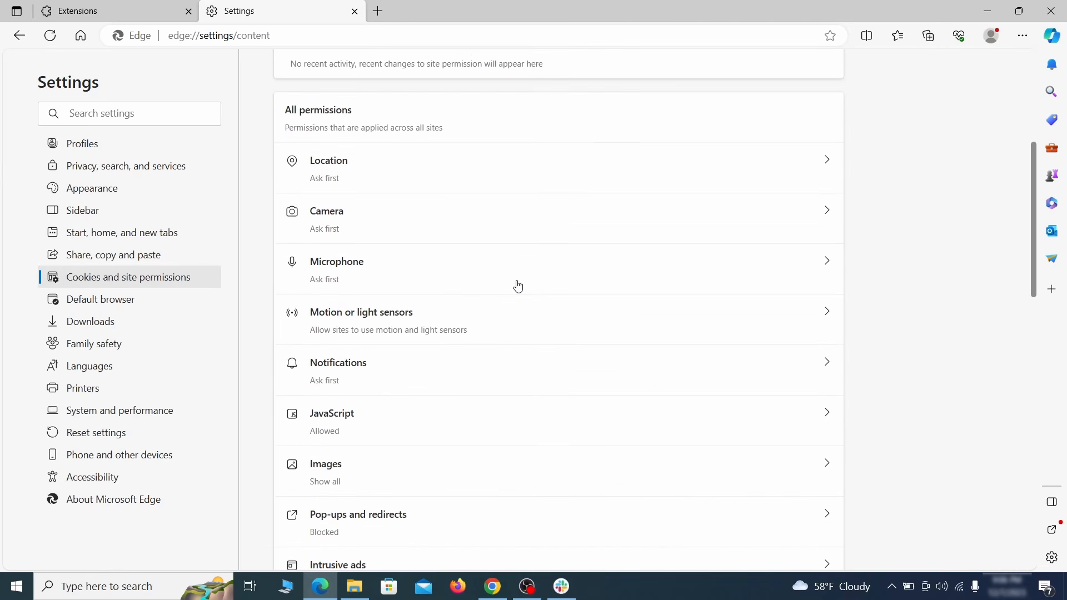
{"action": "scroll", "coordinate": [518, 286], "scroll_direction": "down", "scroll_amount": 2}
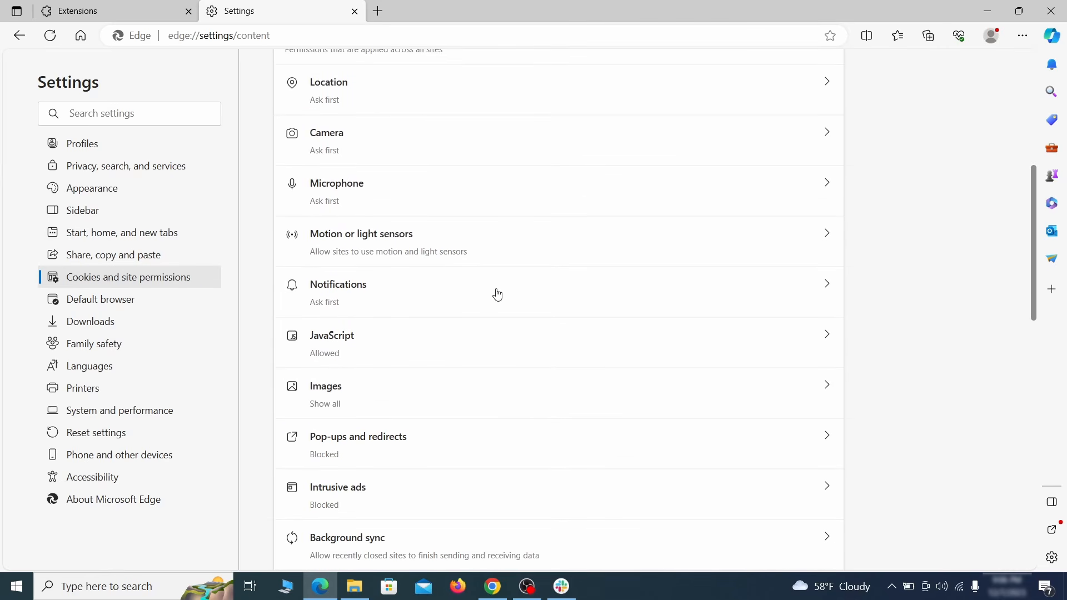
{"action": "left_click", "coordinate": [497, 294]}
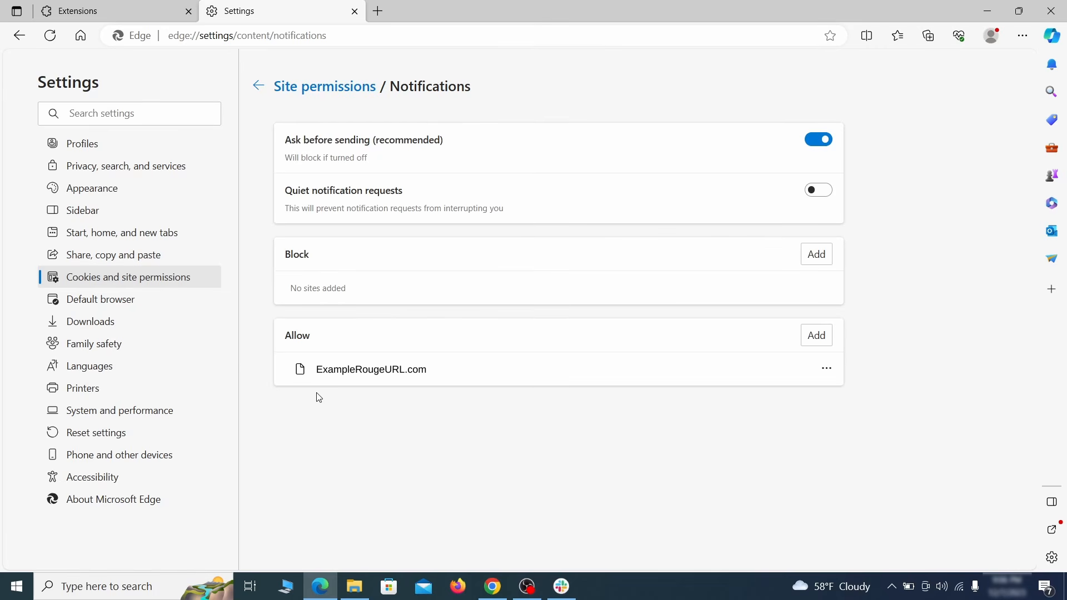
{"action": "left_click", "coordinate": [827, 369]}
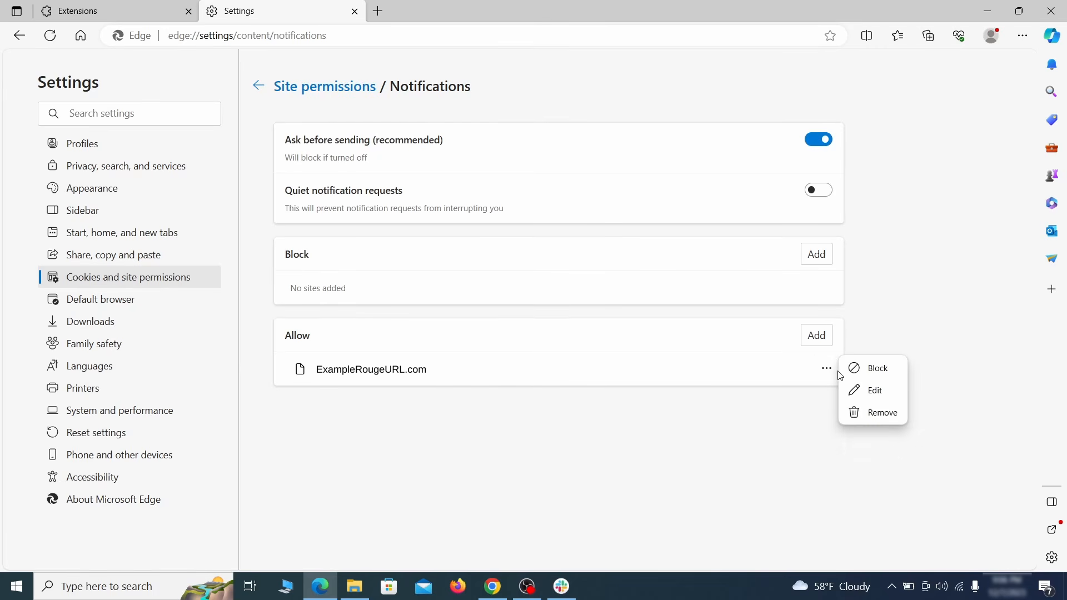
{"action": "left_click", "coordinate": [876, 415]}
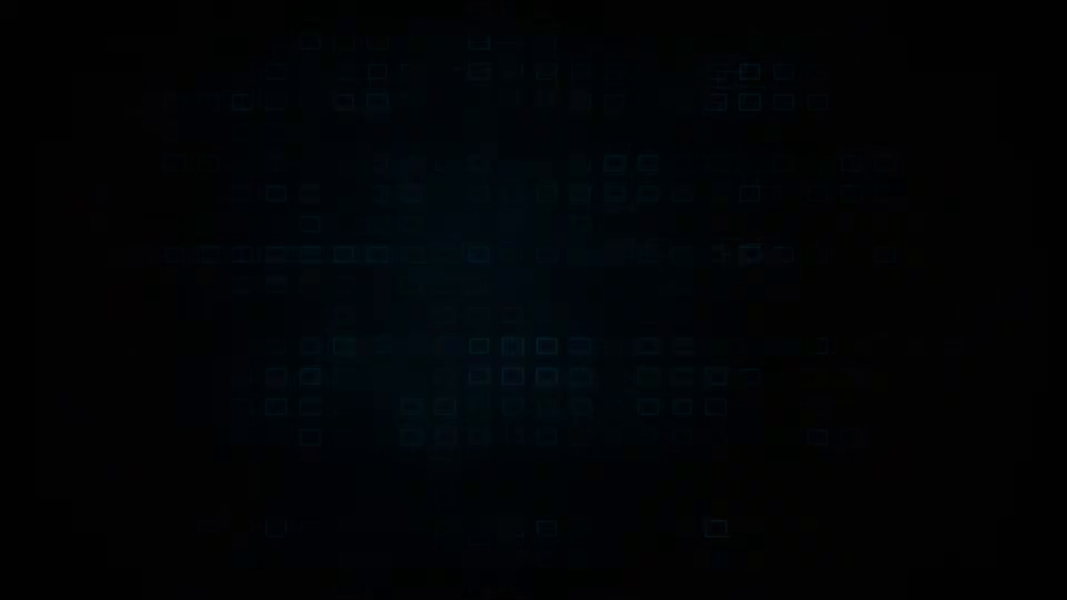